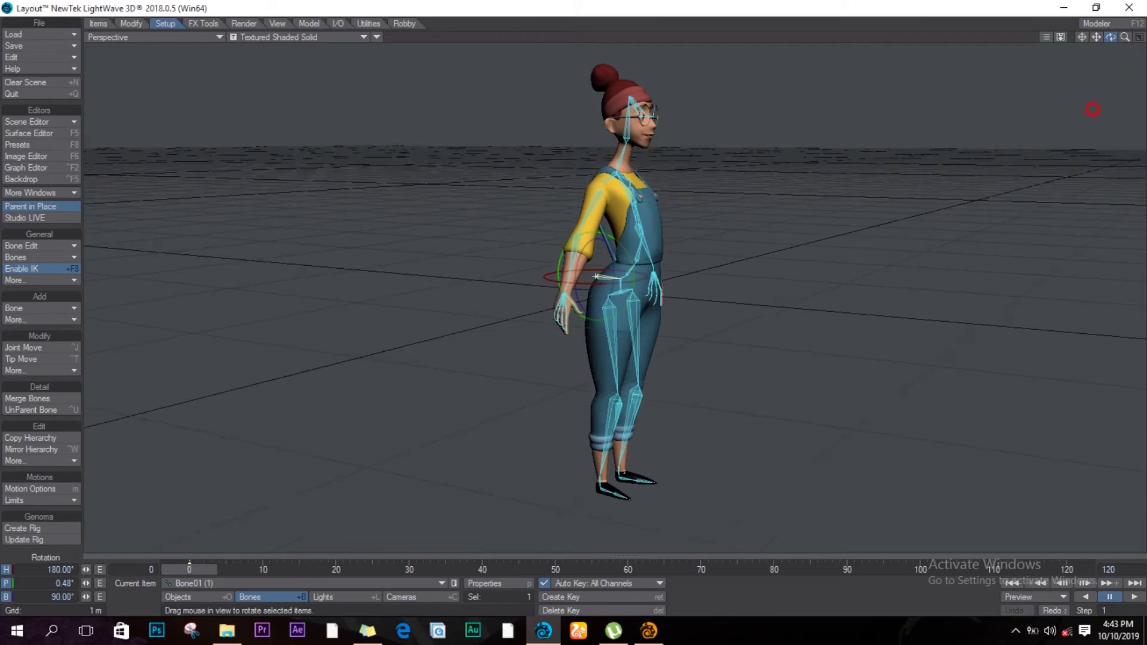
left_click_drag(1146, 6, 2, 5)
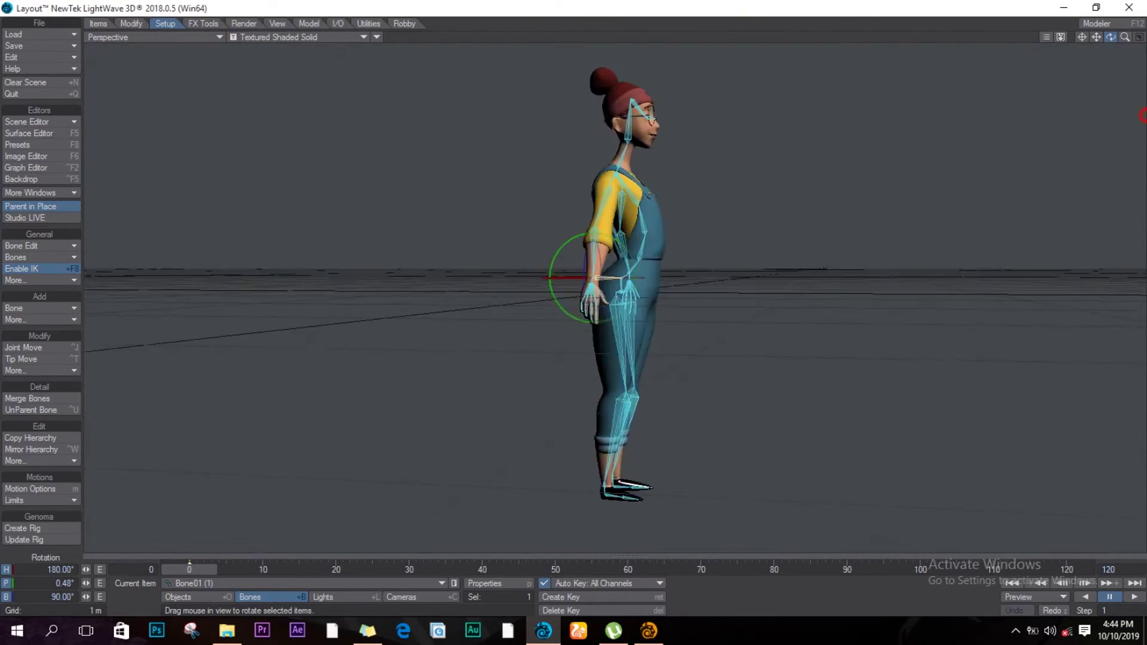
left_click_drag(755, 120, 1143, 245)
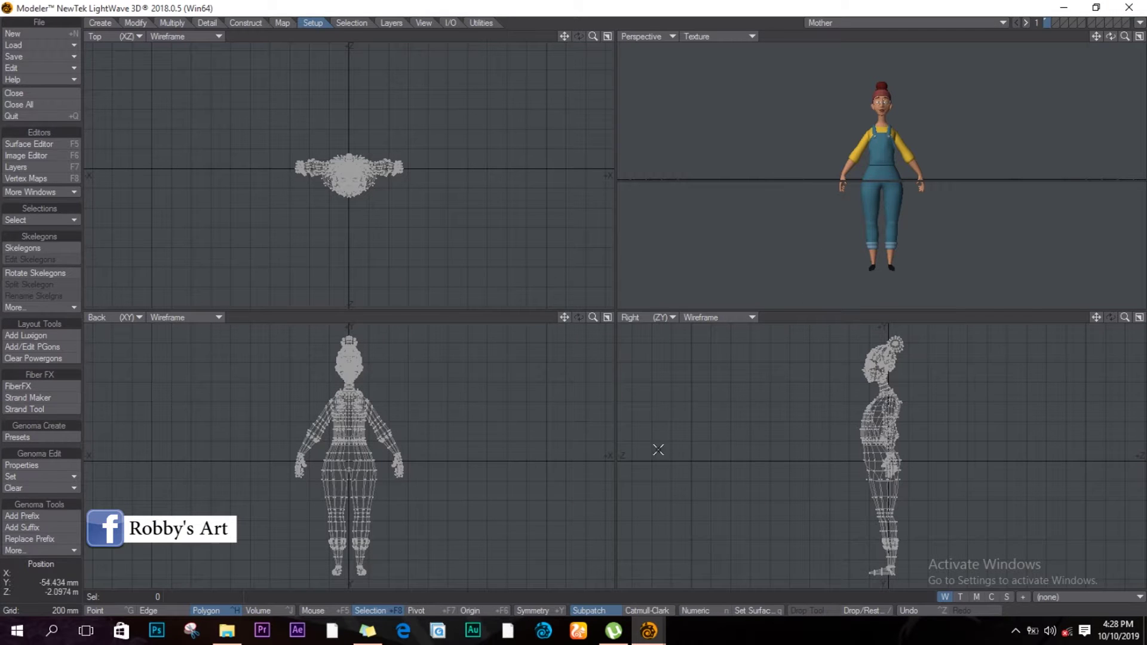
Make empty layer 2 the active layer and show the character mesh in layer 1 as the background.
left_click_drag(365, 423, 456, 456, "ctrl+alt")
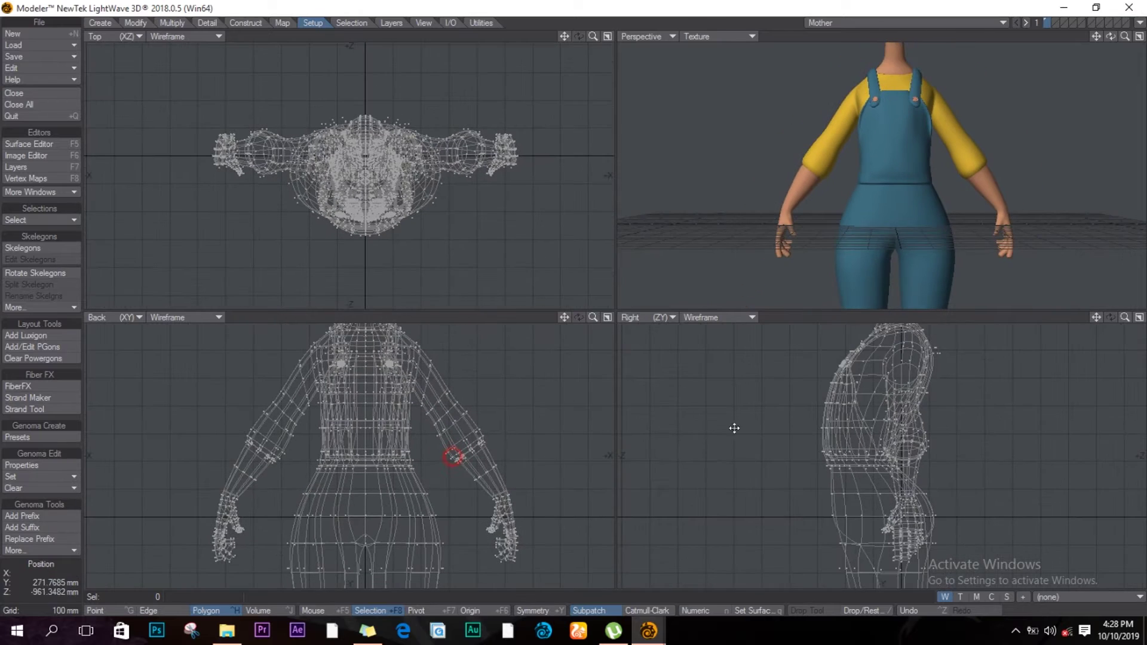
left_click_drag(948, 397, 916, 389, "alt+shift")
left_click_drag(884, 430, 960, 436, "ctrl+alt")
left_click_drag(930, 493, 929, 418, "alt+shift")
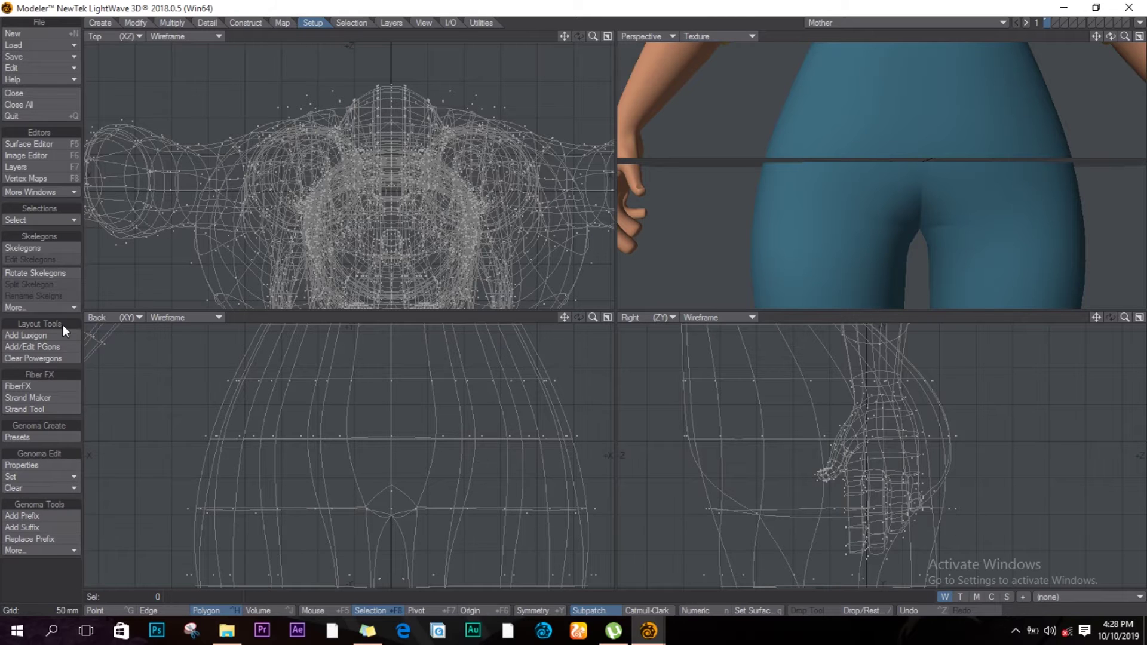
left_click(43, 248)
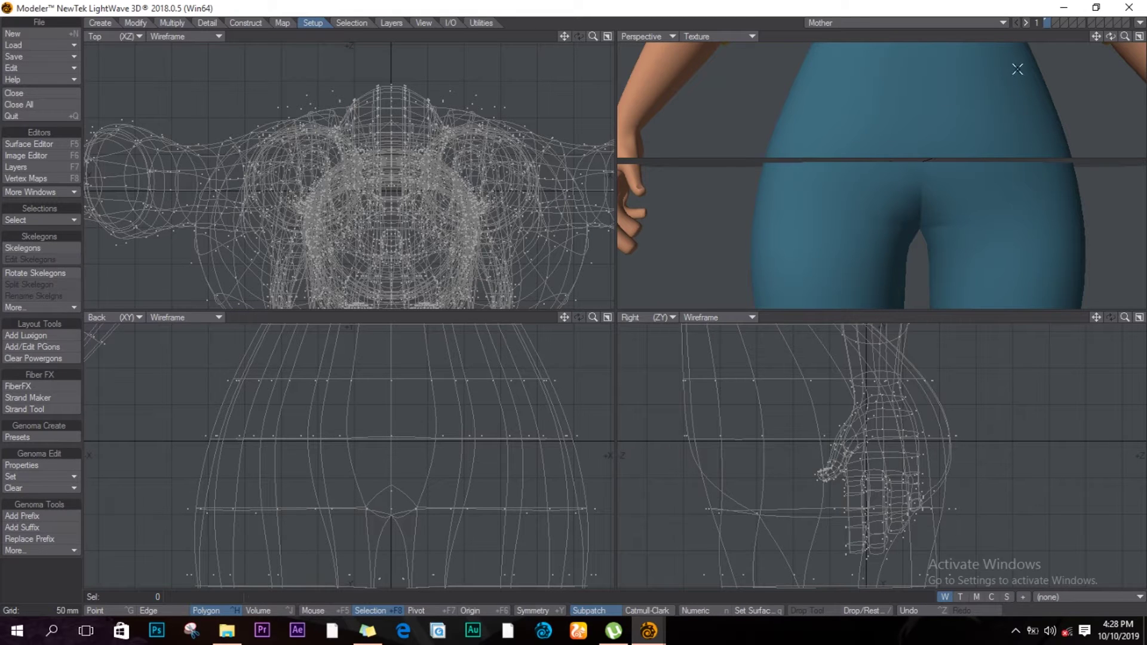
left_click(1055, 21)
left_click(1048, 25)
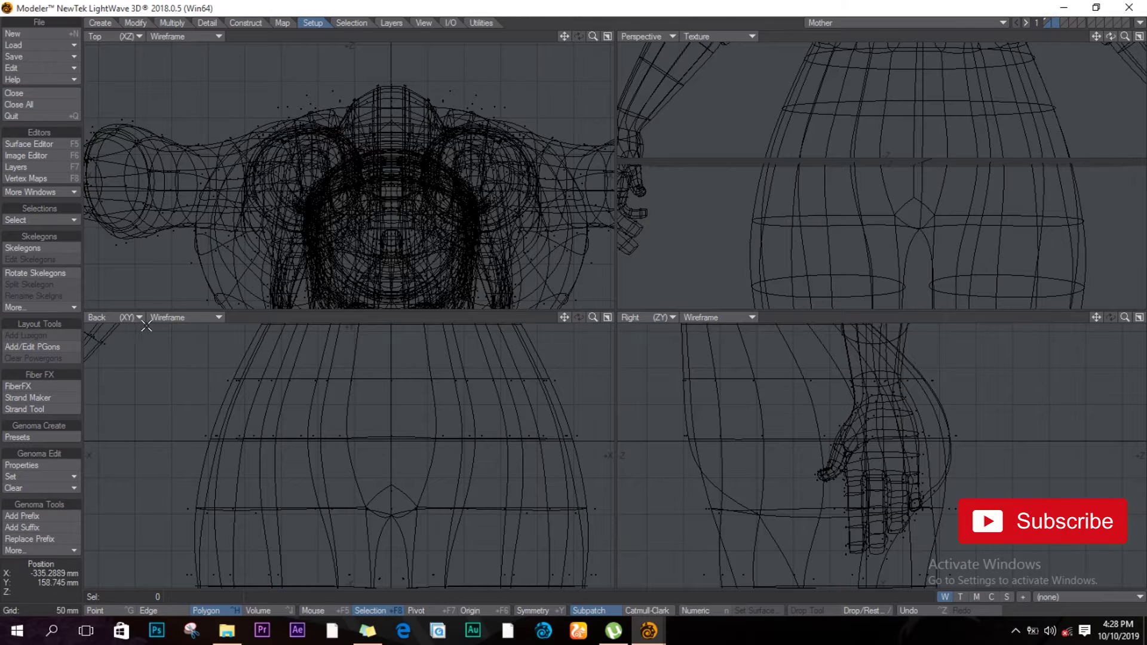
Draw a root skelegon from behind the hips toward the front in the side view, then a short pelvis bone straight down.
left_click(30, 245)
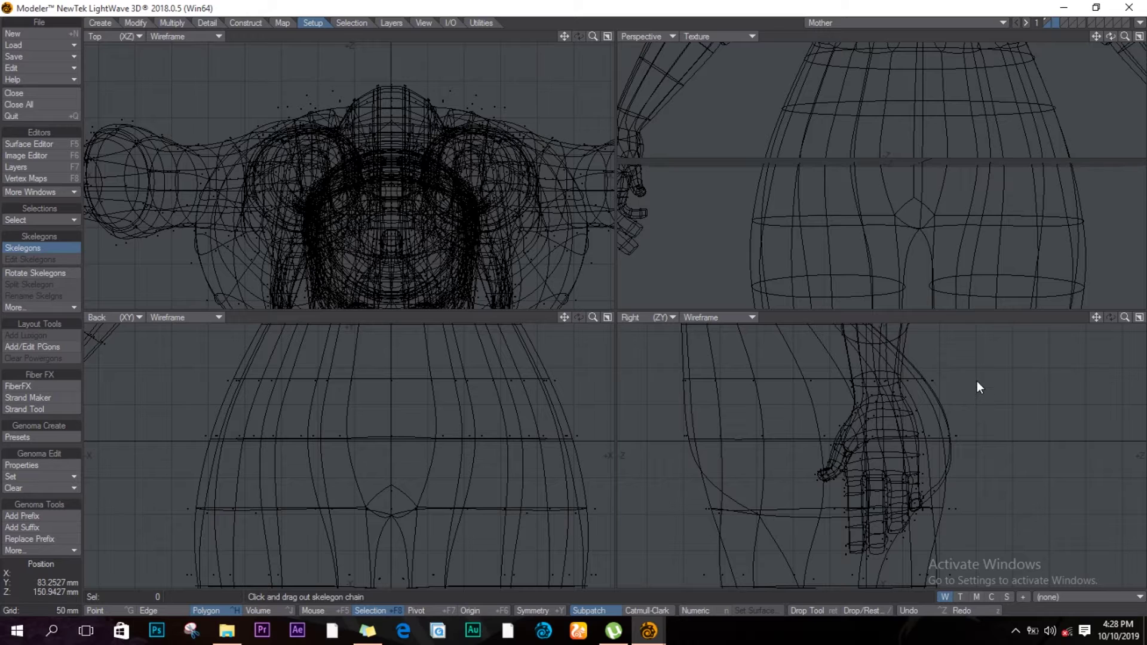
left_click_drag(977, 381, 808, 385)
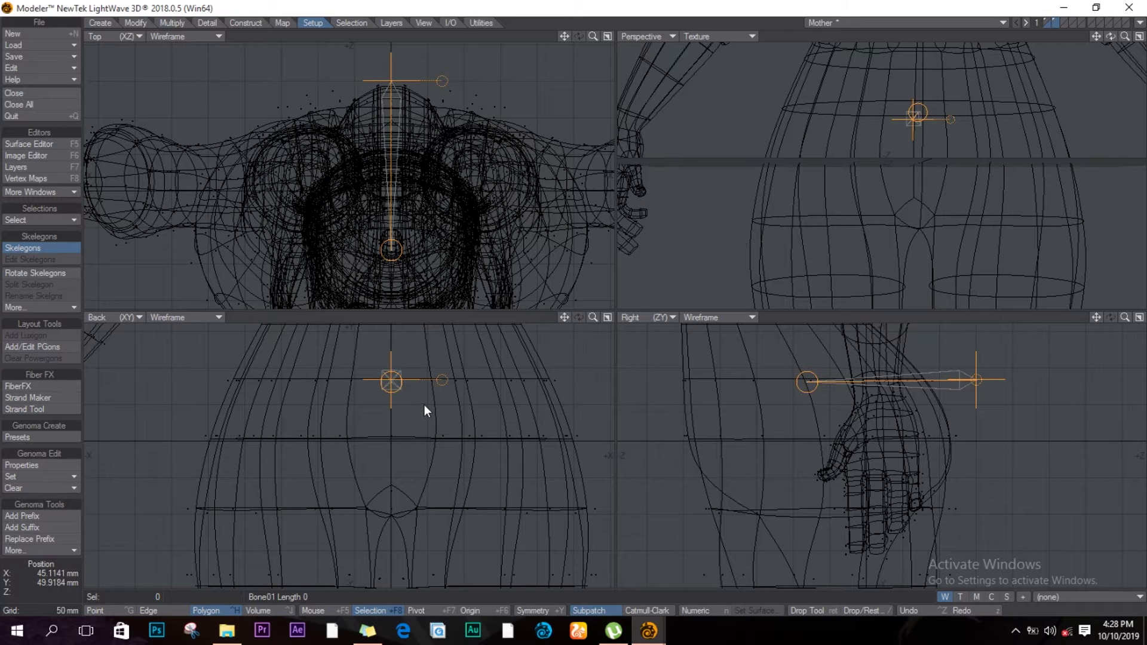
left_click_drag(392, 409, 390, 438)
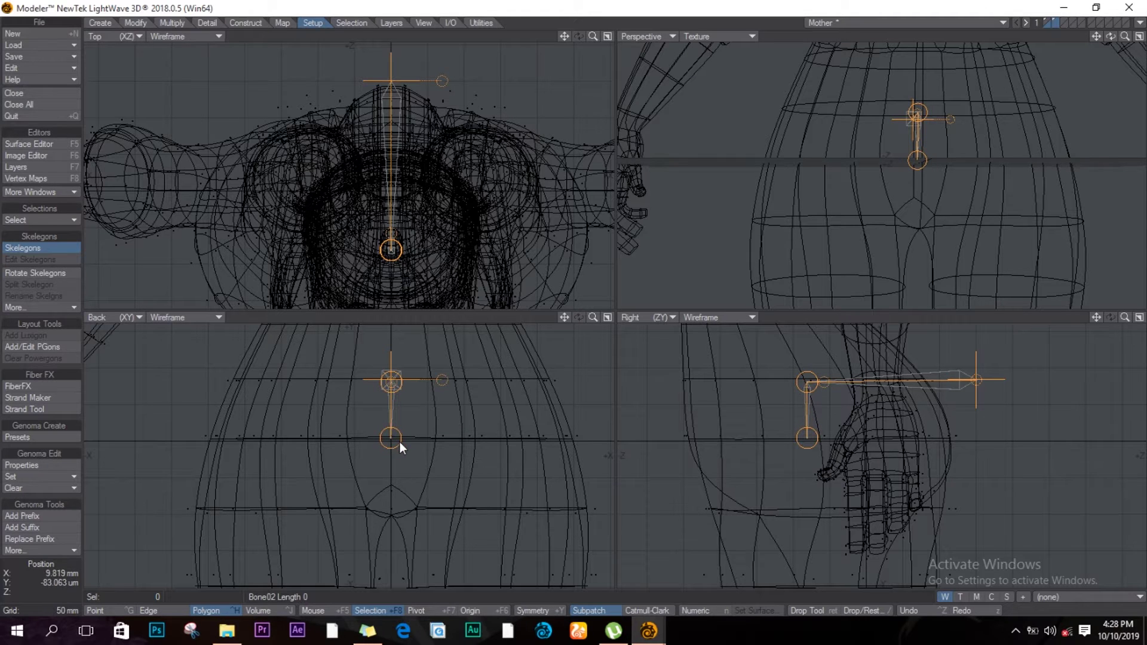
Extend the chain with a sideways hip bone from the pelvis to the +X thigh joint in the back view.
mouse_move(463, 447)
left_mouse_down()
mouse_move(522, 436)
mouse_move(363, 476)
left_mouse_up()
left_click_drag(393, 514, 365, 453, "alt")
left_click_drag(453, 448, 494, 436, "ctrl+alt")
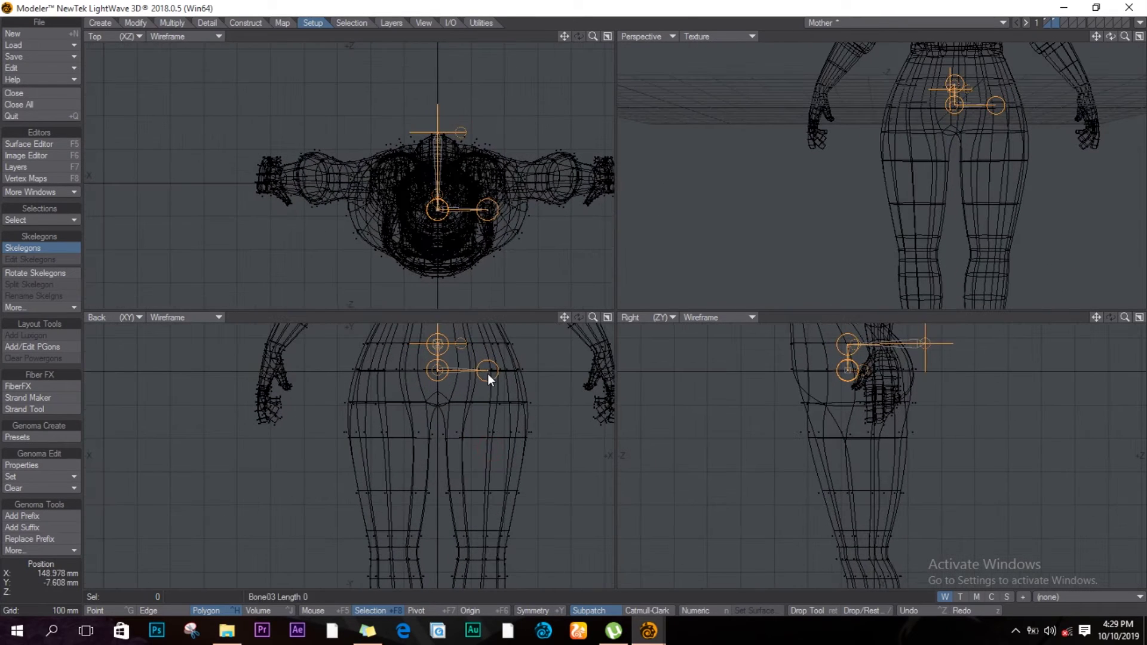
left_click_drag(487, 371, 484, 371)
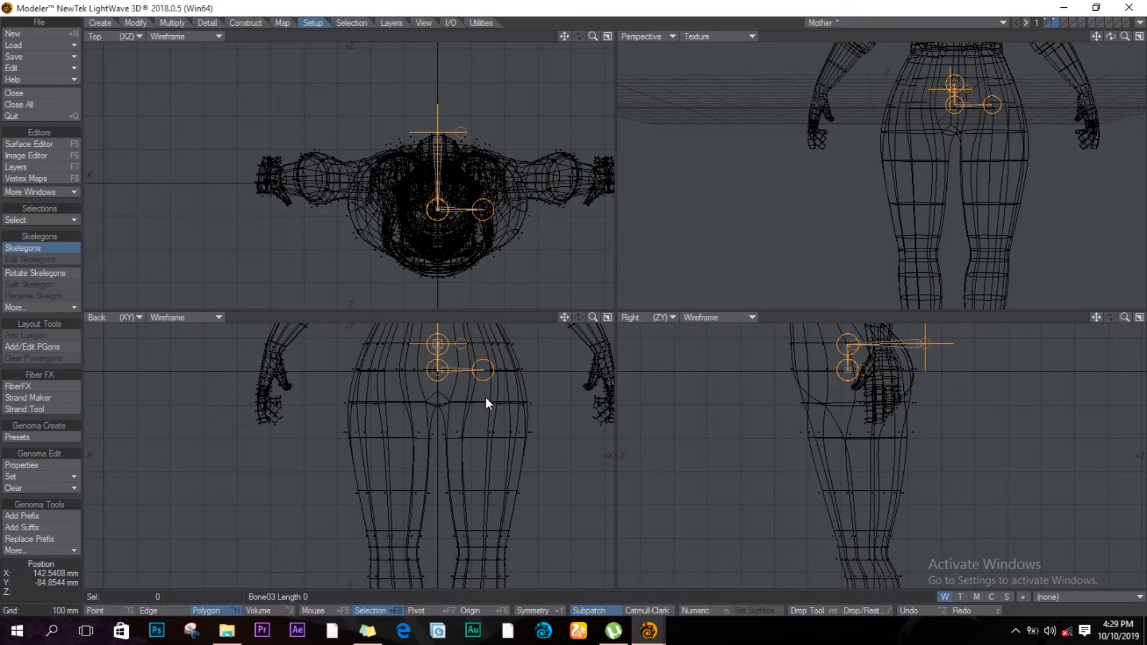
scroll(488, 377, "up", 2)
left_click_drag(493, 368, 482, 374)
Add a thigh bone from the hip joint down to the knee and finish the skelegon chain.
left_click_drag(485, 510, 480, 383, "alt")
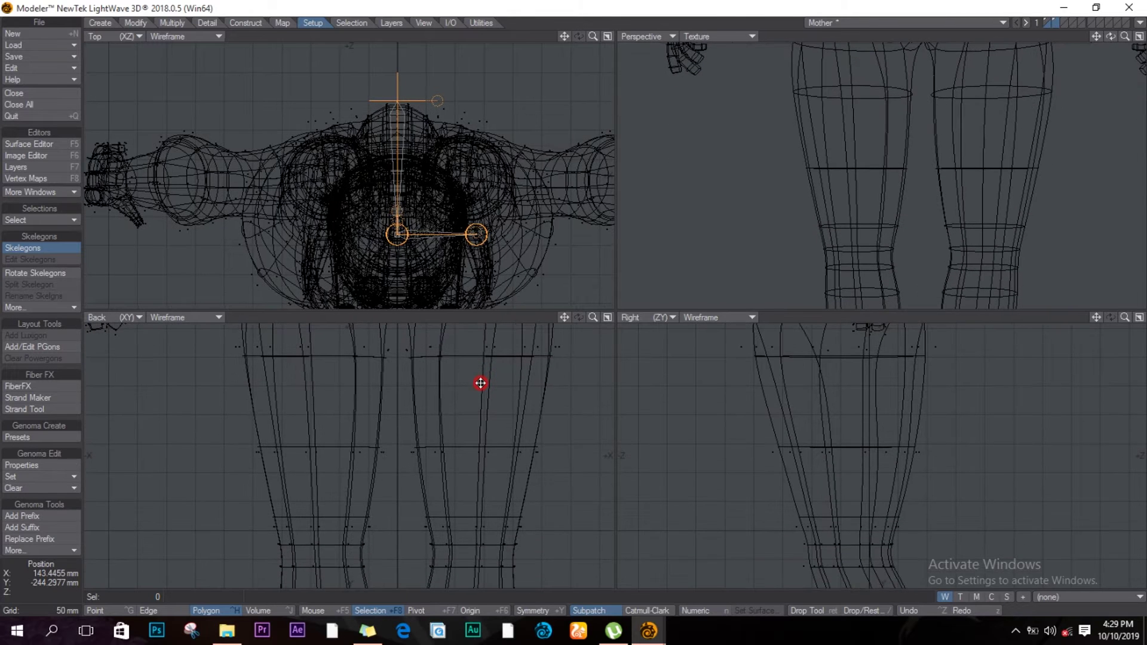
left_click_drag(468, 546, 469, 546)
left_click_drag(874, 470, 776, 493, "alt")
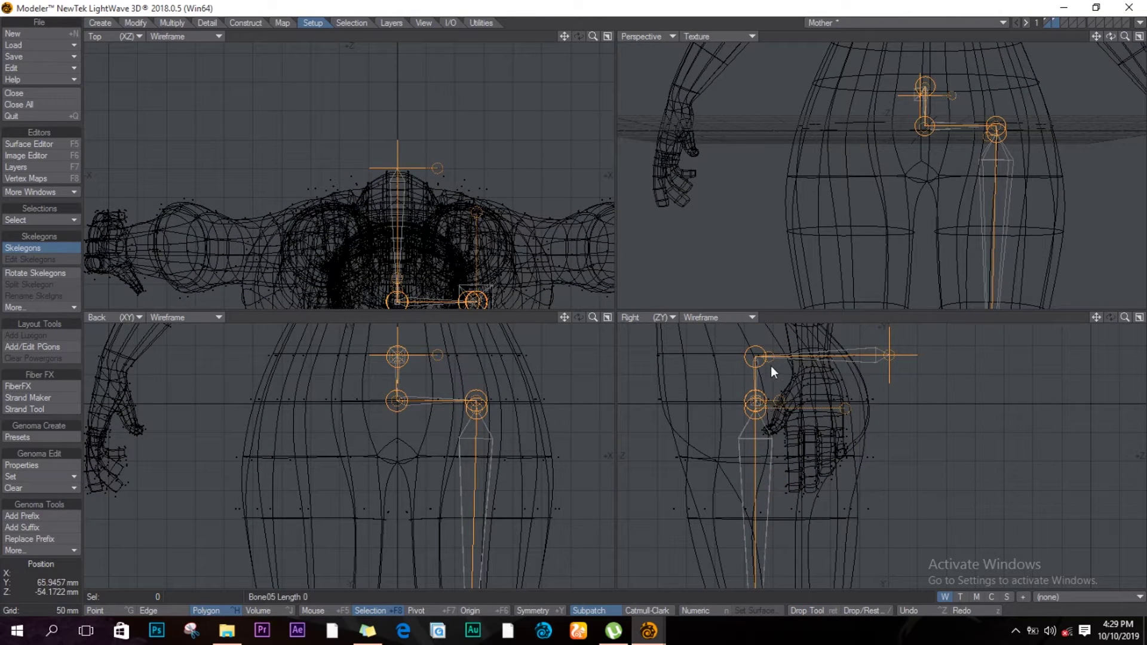
key("space")
Move the whole skelegon chain slightly backward in the side view toward the middle of the hips.
left_click_drag(781, 465, 720, 438, "ctrl+alt")
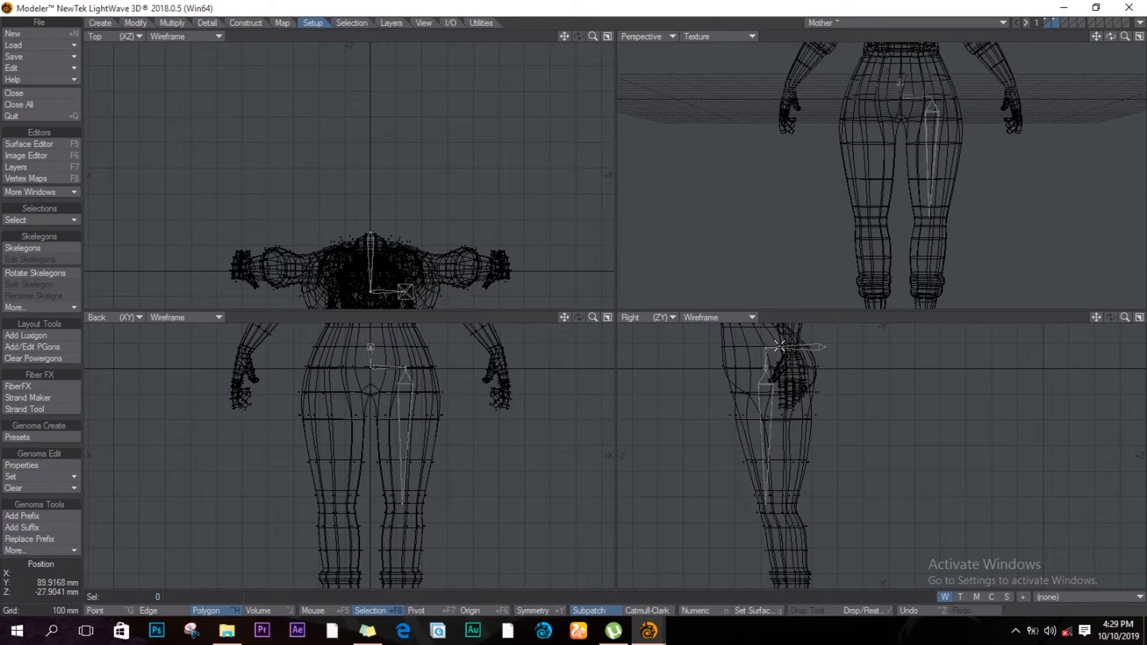
key("t")
left_click_drag(768, 357, 776, 361)
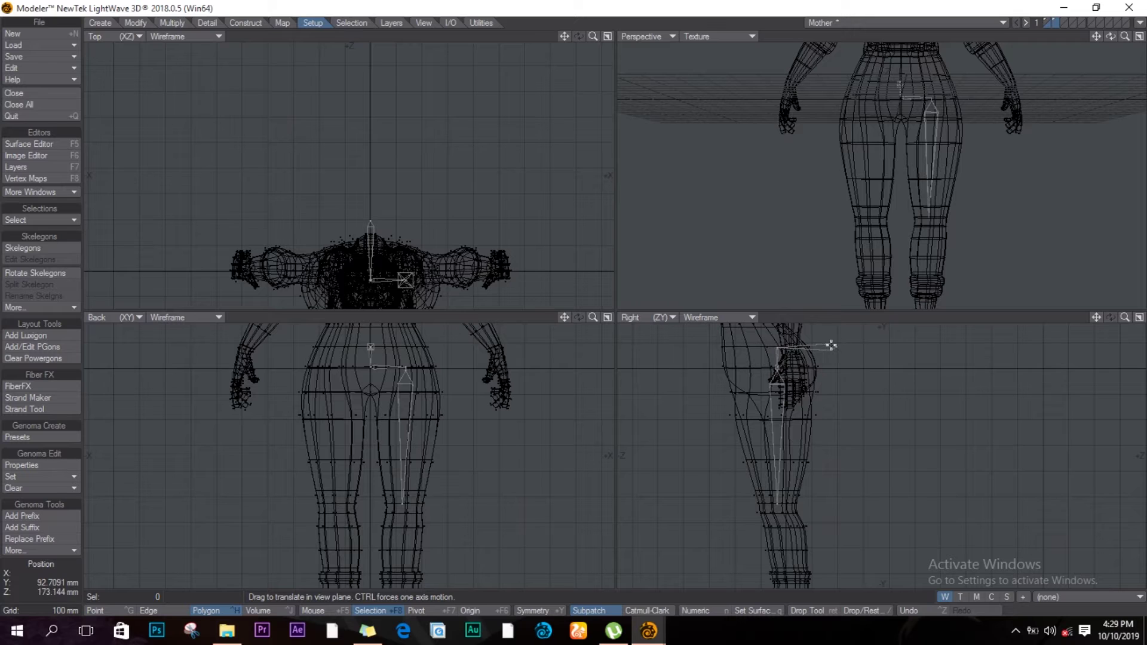
Shorten the root bone by moving its rear end to the back surface of the hips.
scroll(832, 345, "up", 1)
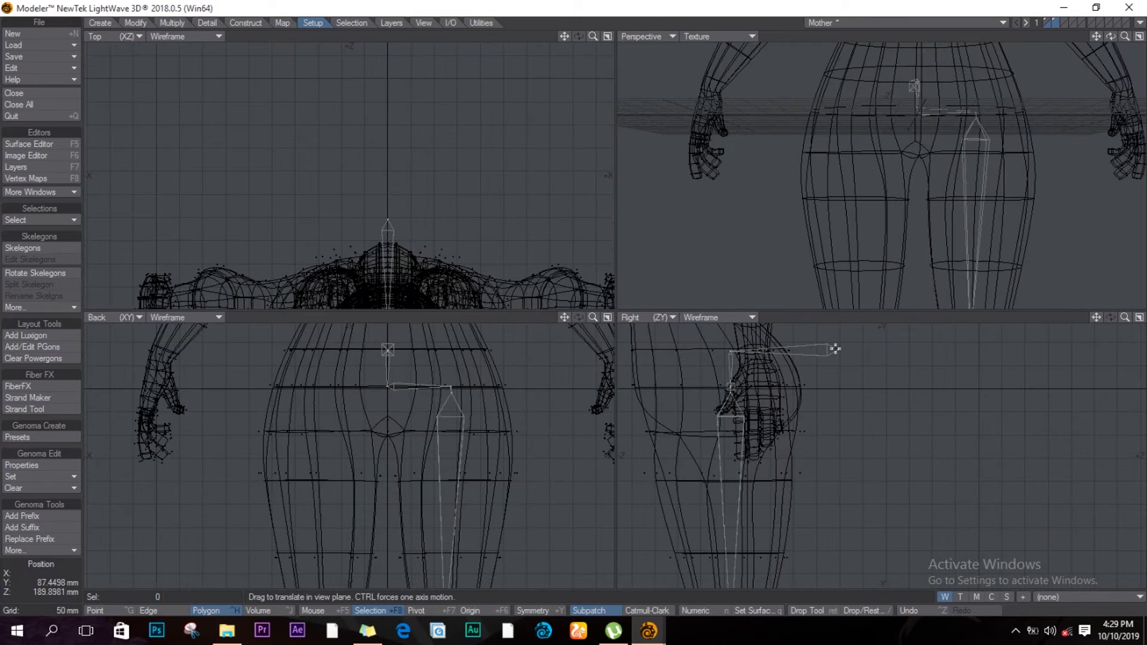
left_click_drag(838, 351, 805, 353)
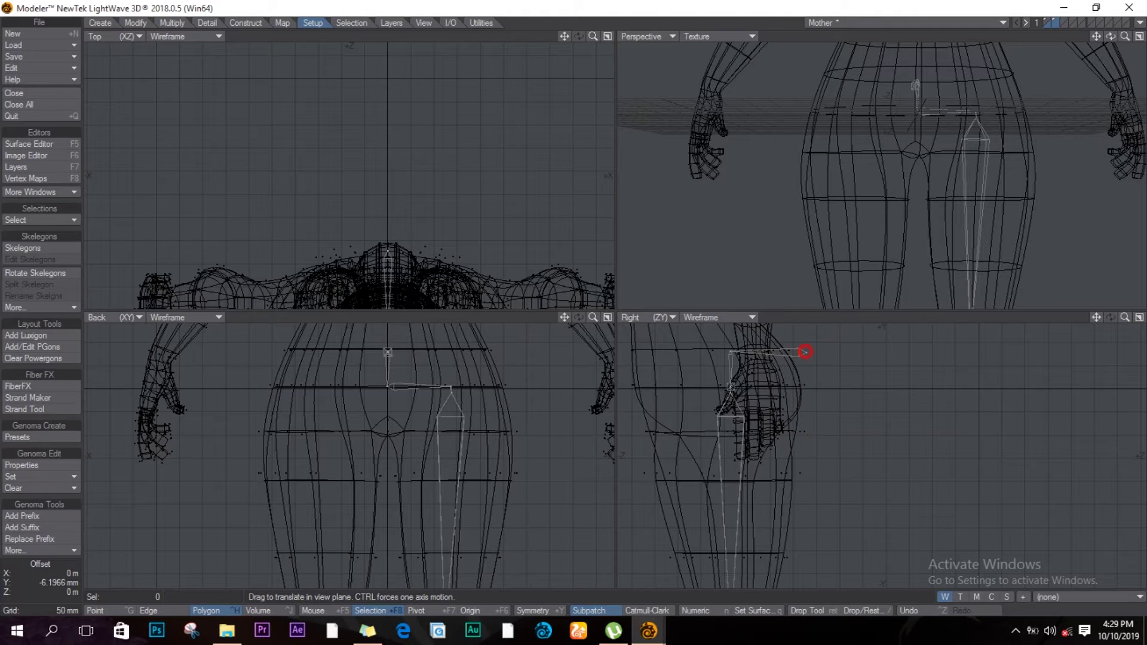
left_click_drag(805, 350, 804, 348)
Move the lower end of the thigh bone forward to the front of the knee in the side view.
key("a")
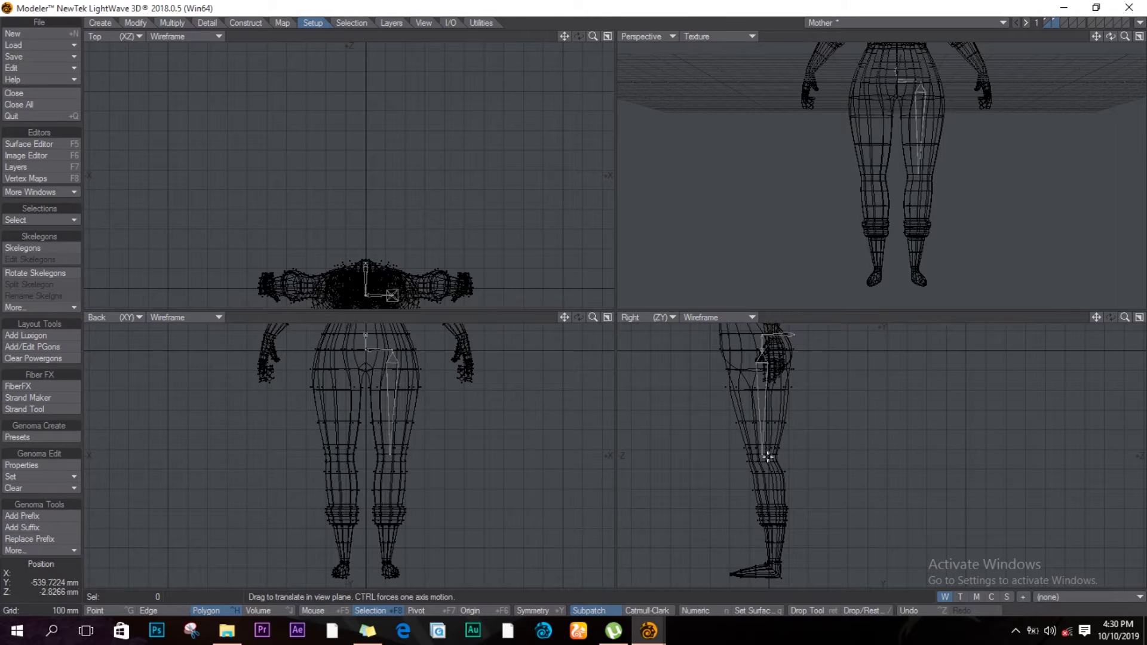
left_click_drag(762, 455, 732, 431)
scroll(835, 464, "up", 3)
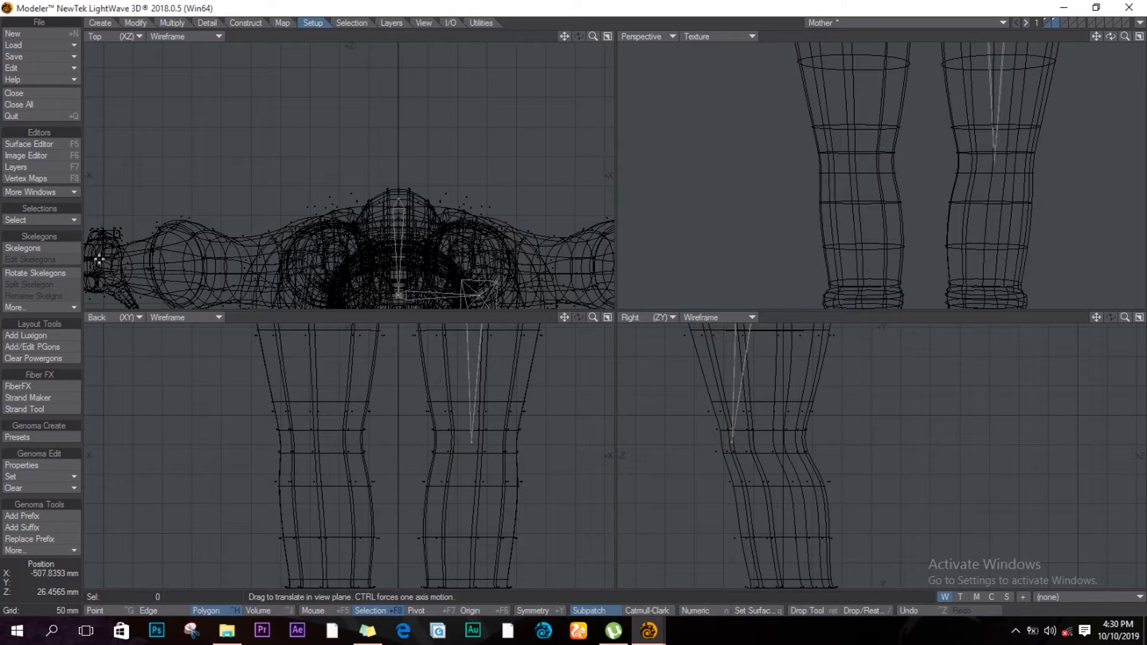
Select the thigh skelegon and draw a child shin bone from its knee end down to the ankle.
left_click(218, 611)
key("space")
left_click(744, 380)
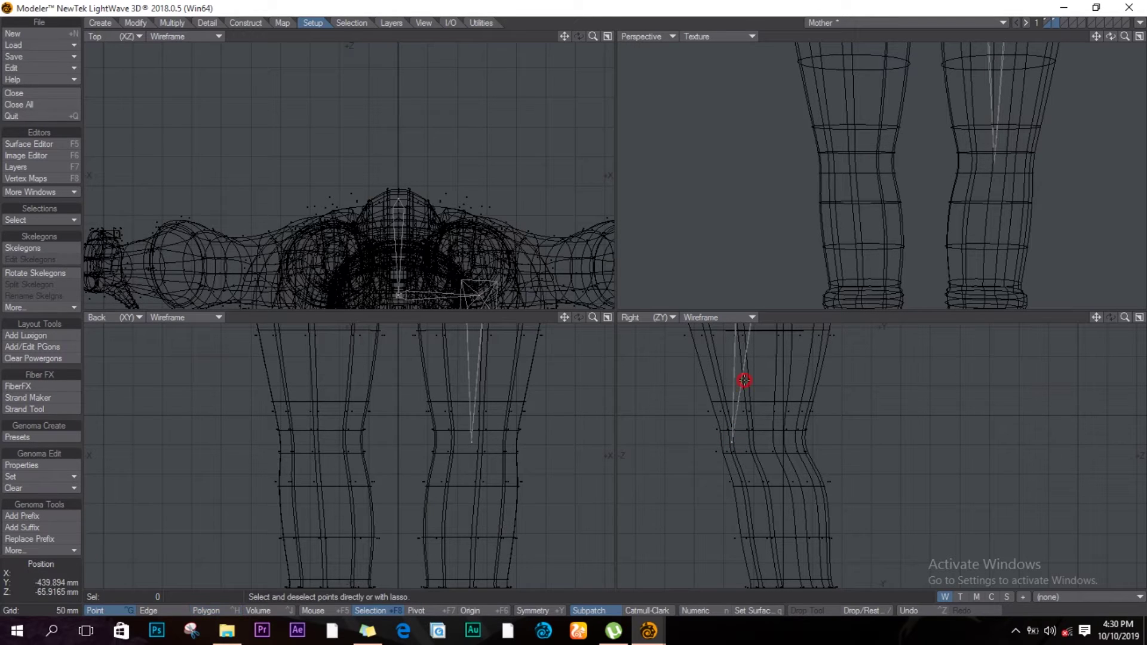
key("ctrl+h")
left_click(743, 384)
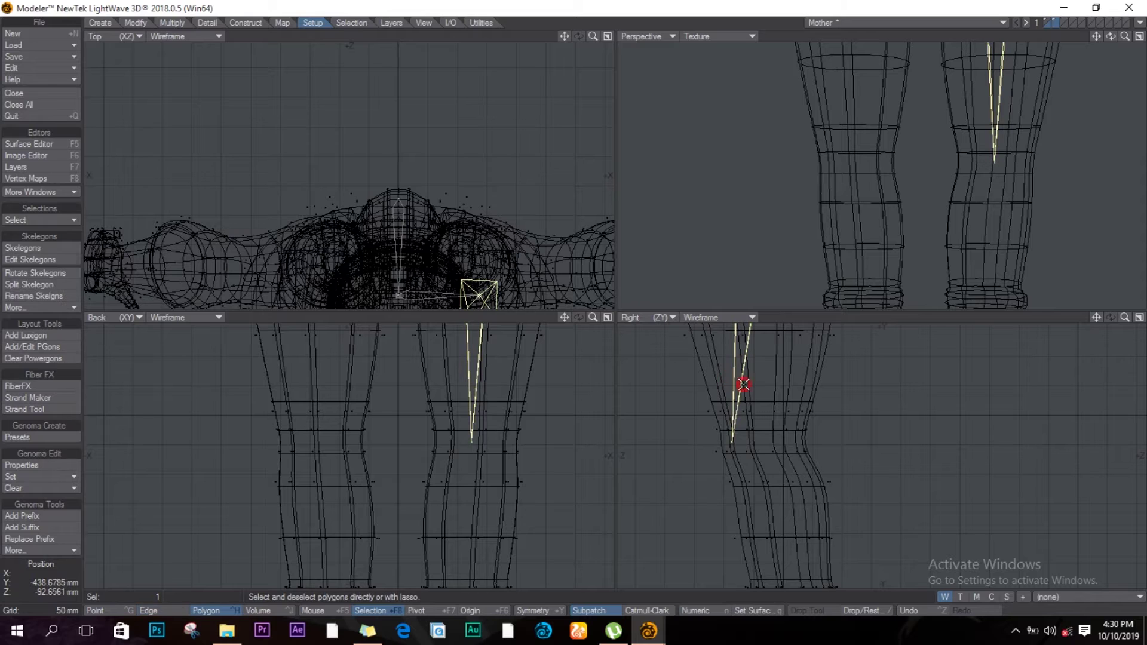
left_click(29, 249)
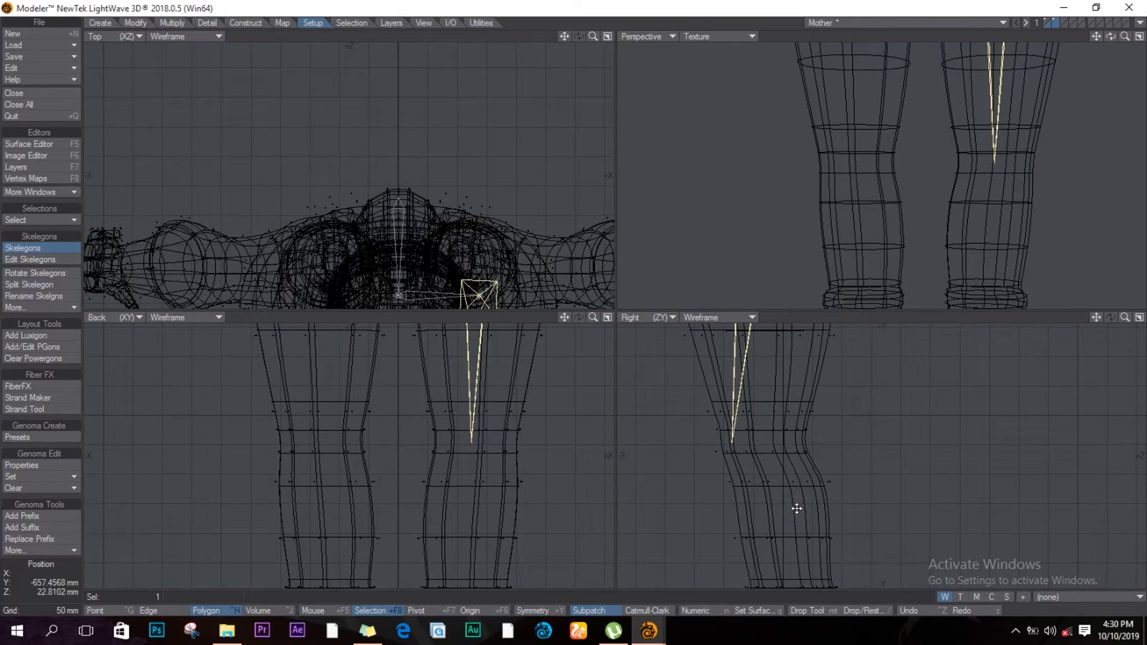
left_click_drag(796, 508, 728, 375, "alt")
scroll(741, 499, "down", 3)
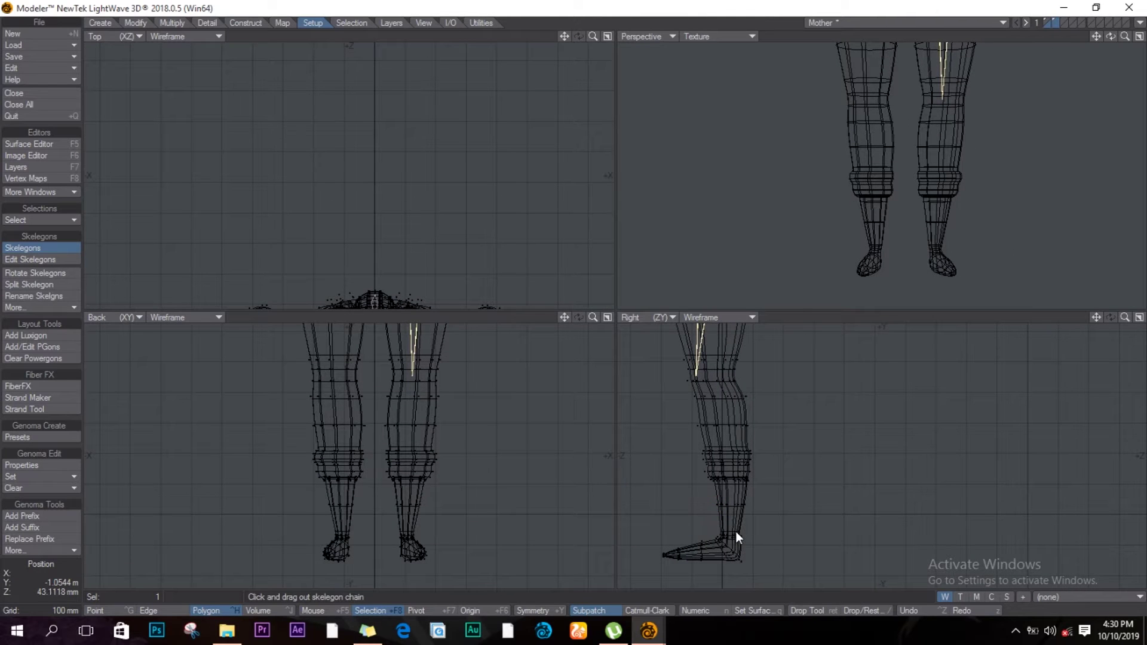
left_click(735, 532)
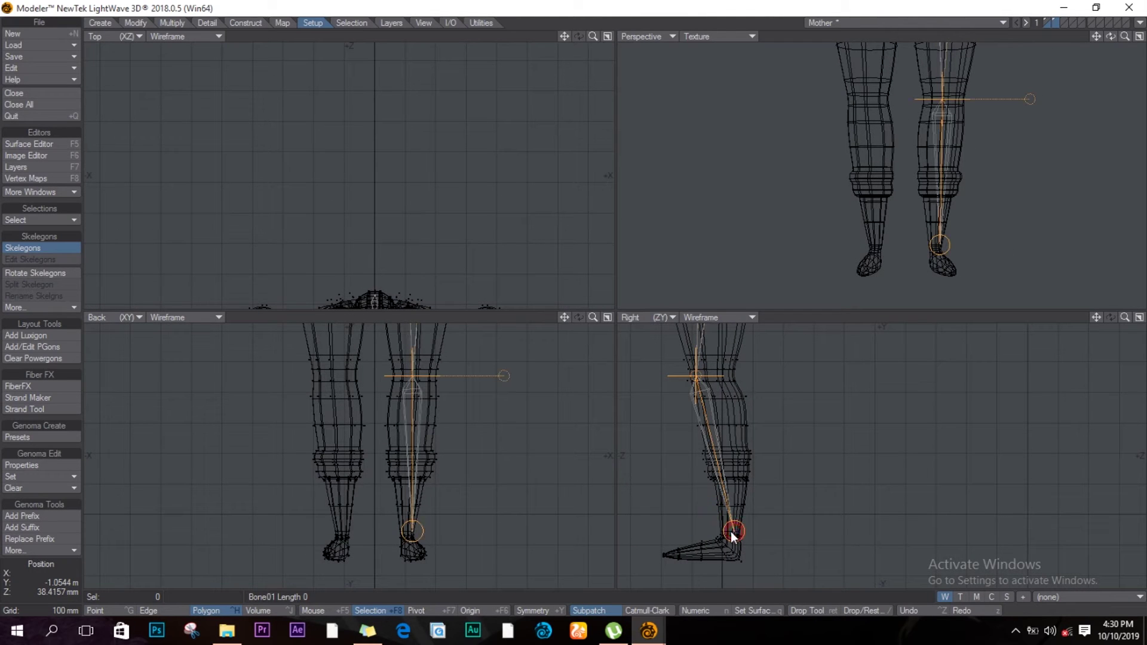
Continue the chain in the side view with an ankle-to-heel bone and two foot bones reaching the toe tip, and finish it.
scroll(796, 545, "up", 3)
left_click_drag(741, 514, 748, 507, "ctrl+alt")
left_click_drag(479, 452, 411, 464, "ctrl+alt")
scroll(411, 464, "up", 3)
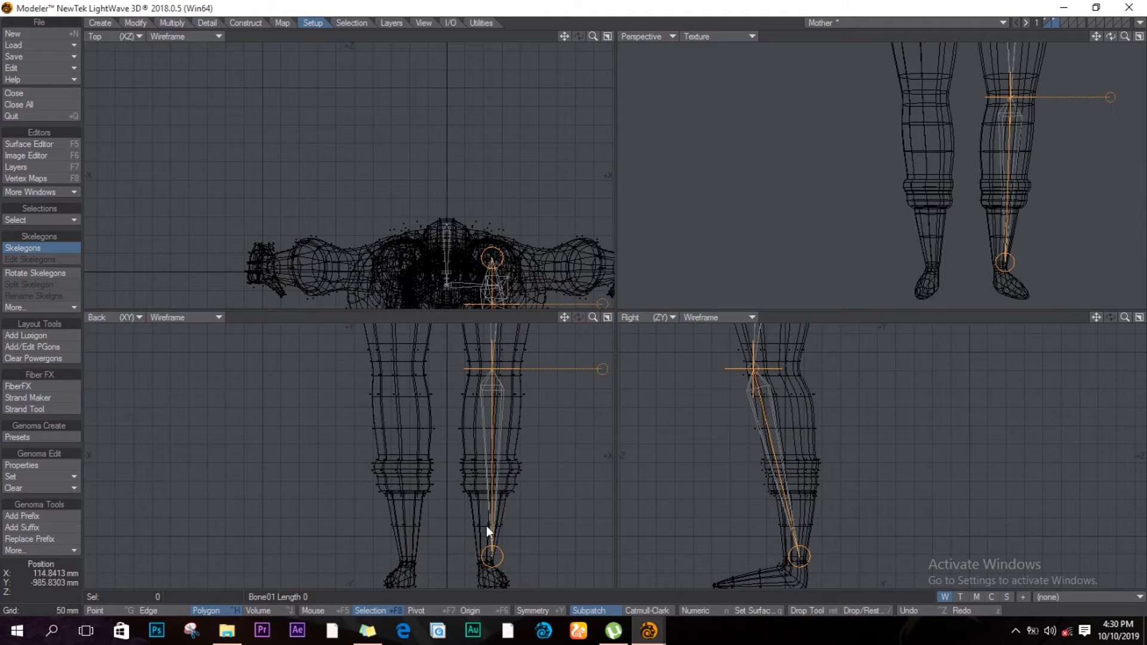
scroll(497, 409, "down", 1)
left_click_drag(481, 424, 527, 375, "alt")
left_click_drag(528, 438, 528, 412, "alt")
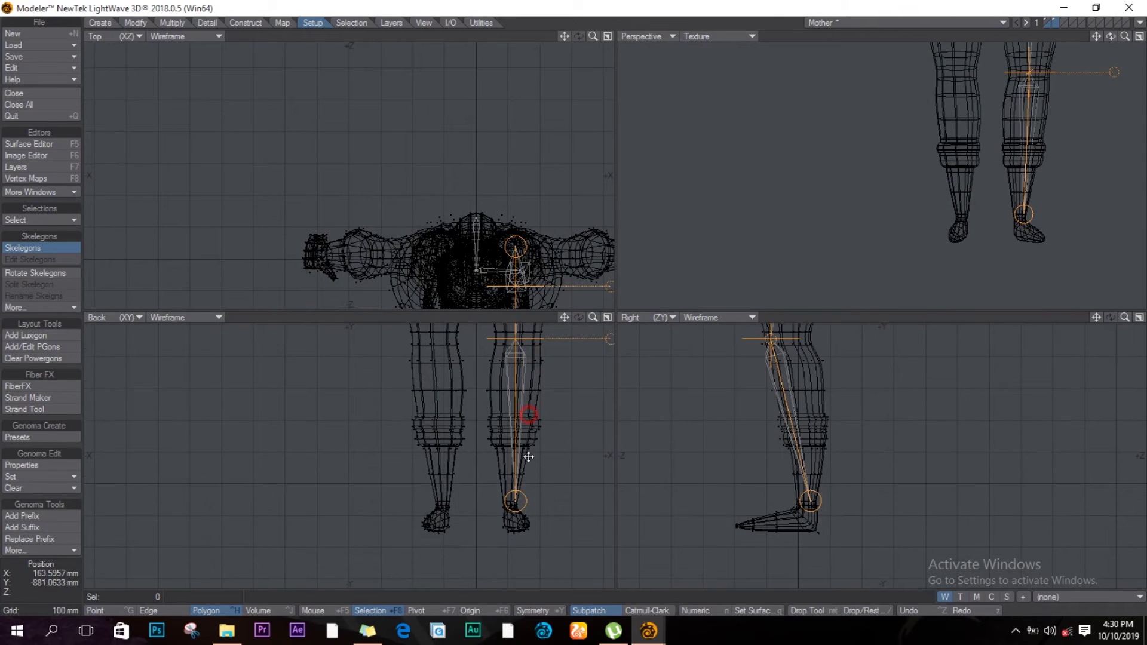
left_click_drag(516, 488, 543, 489, "ctrl+alt")
scroll(543, 488, "up", 2)
mouse_move(731, 534)
left_mouse_down("alt")
mouse_move(728, 510)
mouse_move(741, 514)
left_mouse_up("alt")
mouse_move(706, 463)
left_mouse_down("alt")
mouse_move(707, 488)
mouse_move(740, 511)
left_mouse_up("alt")
left_click(730, 575)
mouse_move(733, 577)
left_mouse_down()
mouse_move(816, 566)
mouse_move(681, 569)
left_mouse_up()
left_click(815, 566)
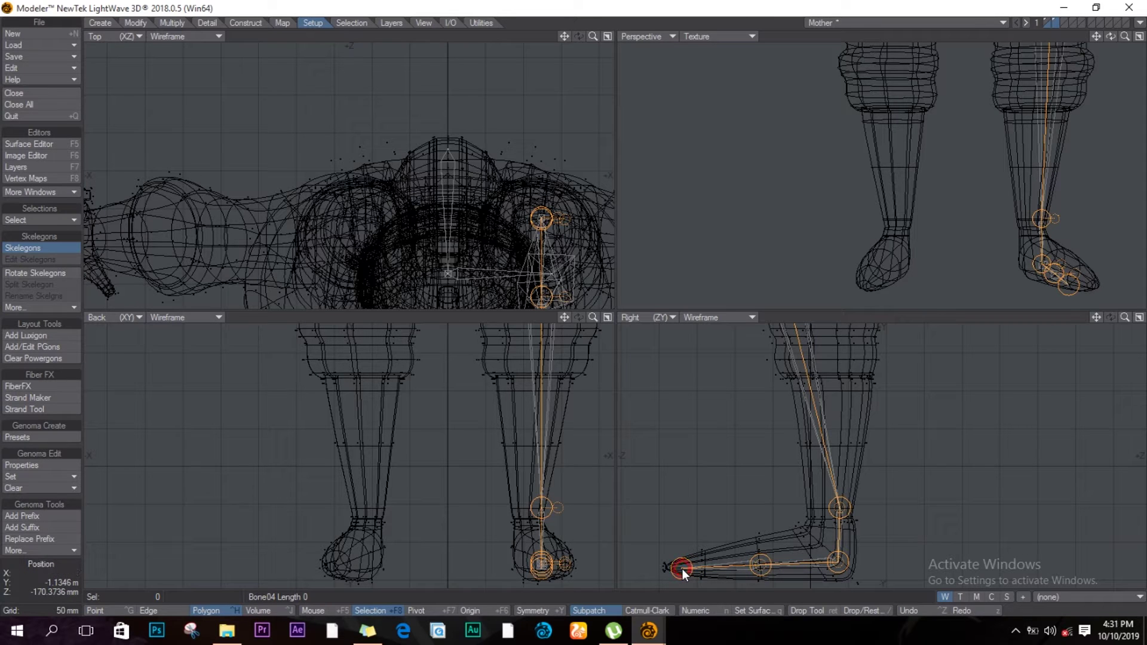
key("Return")
Select the heel and foot skelegons and move them slightly inward in the back view to centre them on the ankle.
left_click_drag(524, 505, 395, 519, "ctrl+alt")
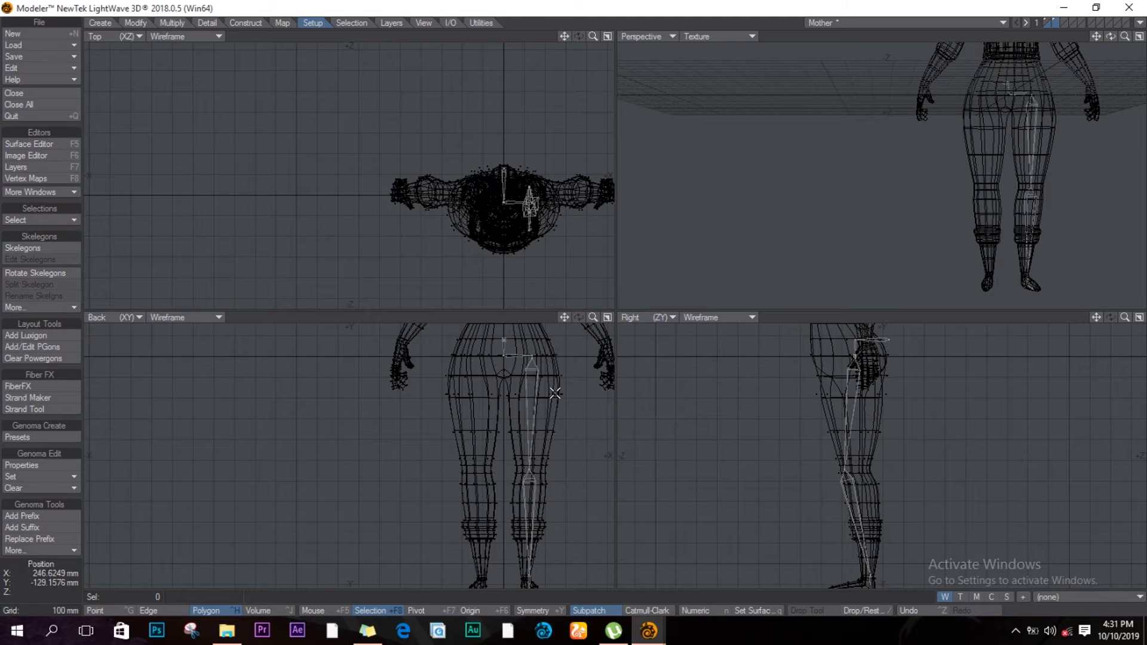
mouse_move(508, 450)
right_mouse_down()
mouse_move(644, 543)
mouse_move(512, 588)
mouse_move(487, 437)
right_mouse_up()
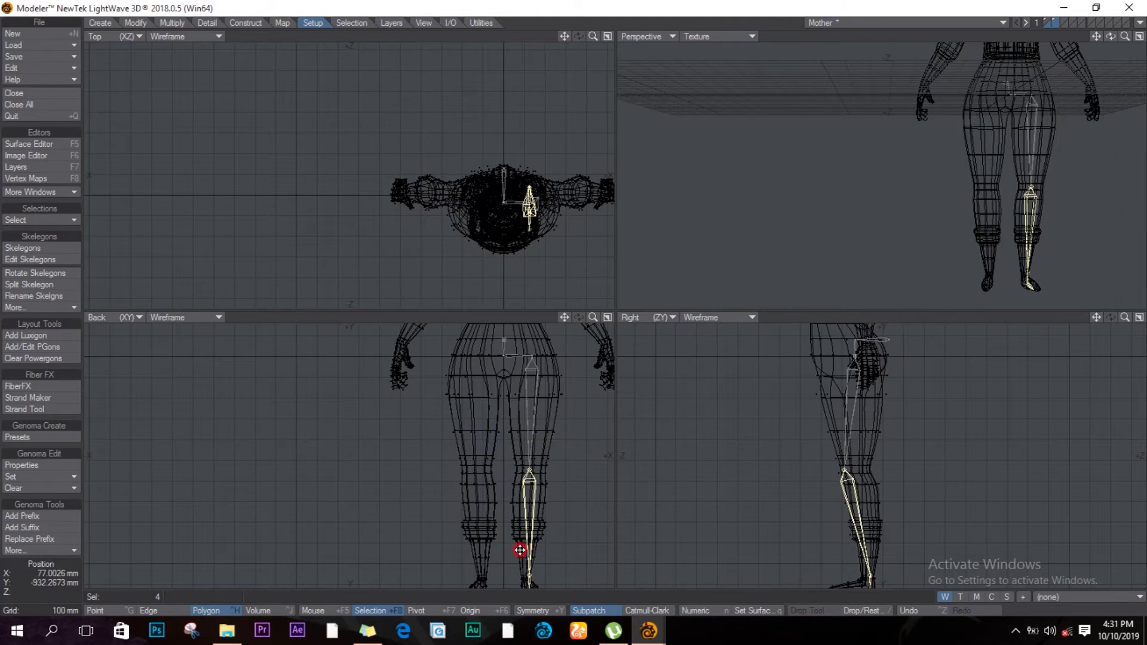
scroll(520, 549, "up", 5)
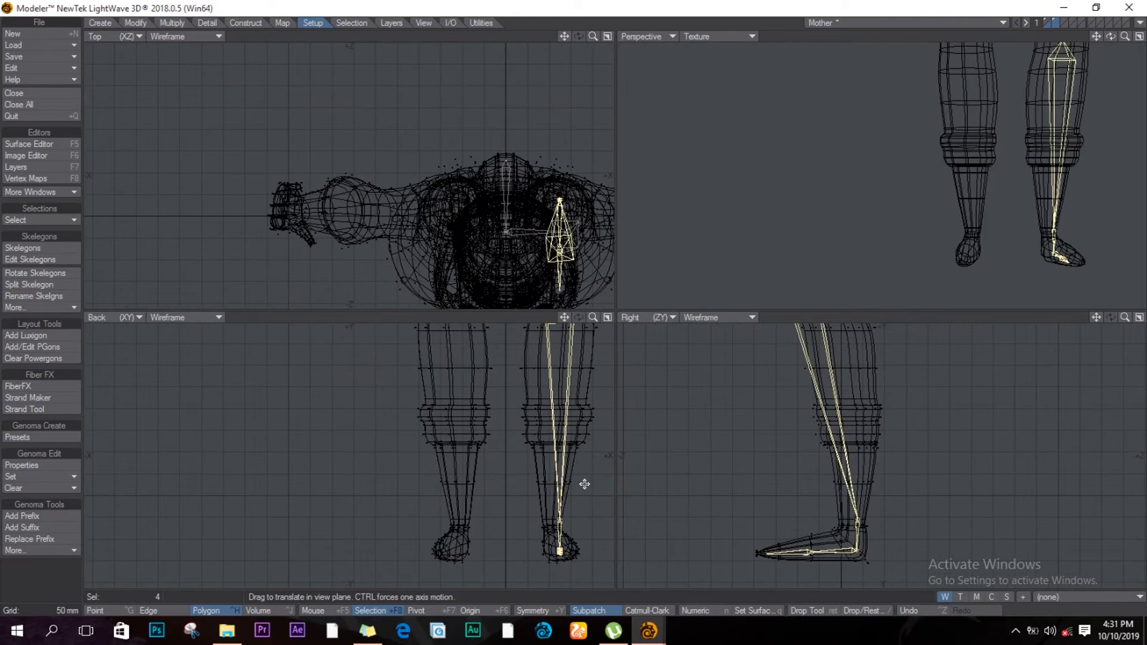
left_click_drag(584, 484, 580, 483)
key("slash")
mouse_move(533, 527)
right_mouse_down()
mouse_move(594, 573)
mouse_move(514, 505)
right_mouse_up()
key("t")
left_click_drag(568, 552, 567, 547)
key("space")
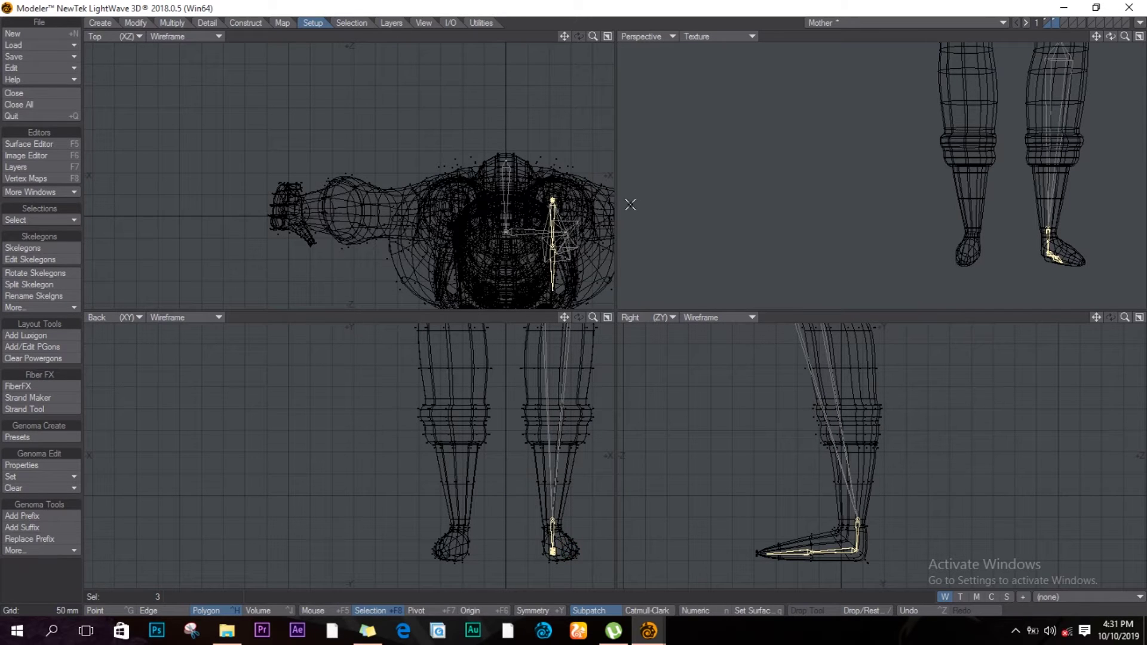
Deselect the ankle-to-heel bone so only the two foot skelegons stay selected.
left_click_drag(534, 231, 602, 241, "ctrl+alt")
scroll(529, 373, "down", 5)
left_click(523, 468)
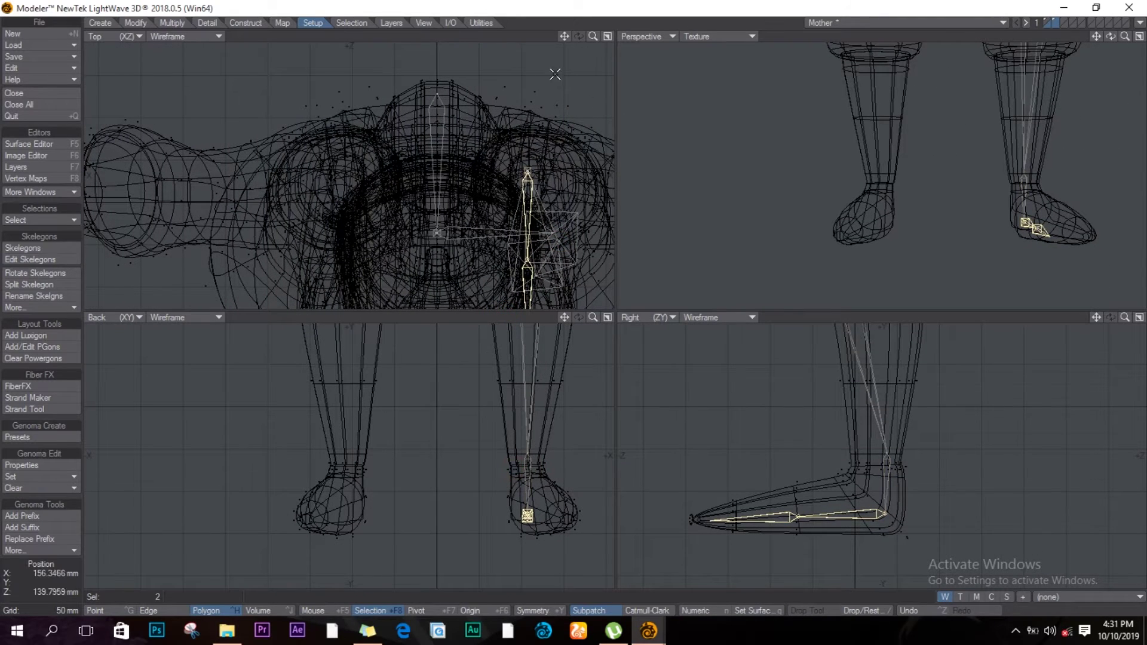
key("y")
left_click_drag(528, 173, 528, 175)
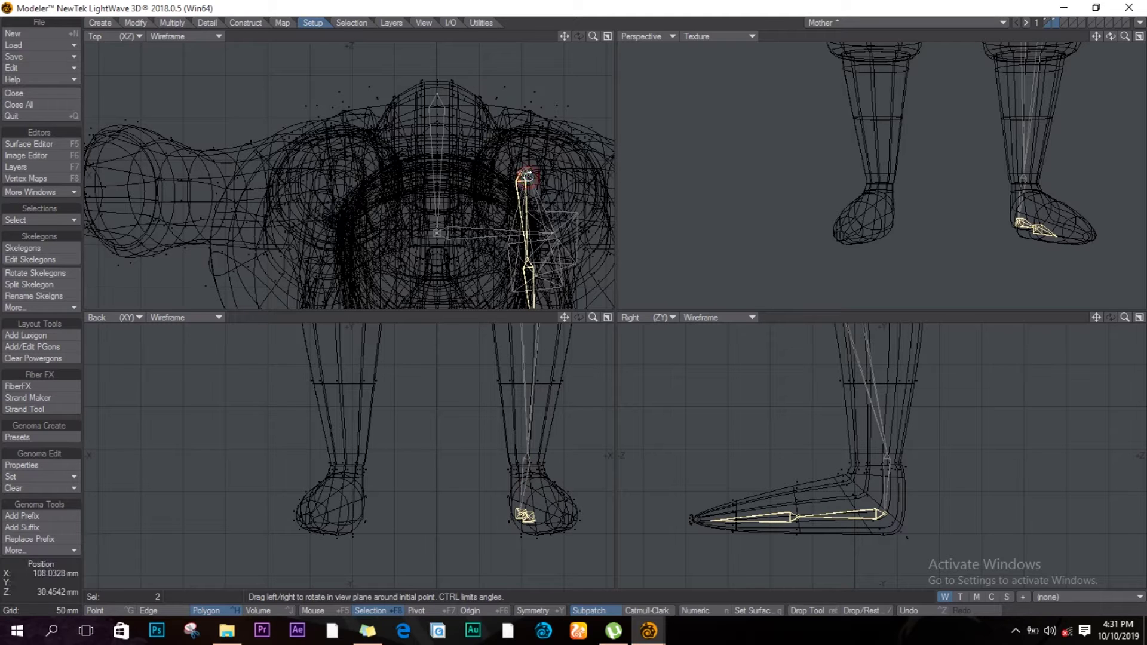
key("ctrl+z")
Set the action centre to Mouse and rotate the two foot bones outward around the heel in the top view.
left_click(418, 610)
left_click(334, 609)
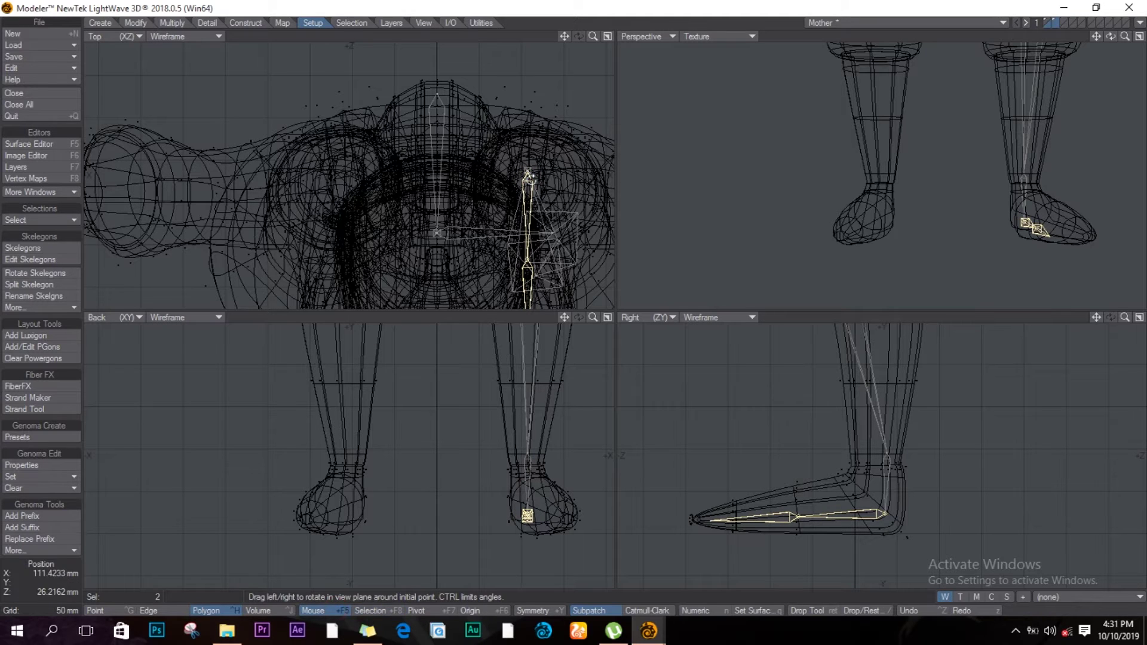
left_click_drag(528, 172, 525, 174)
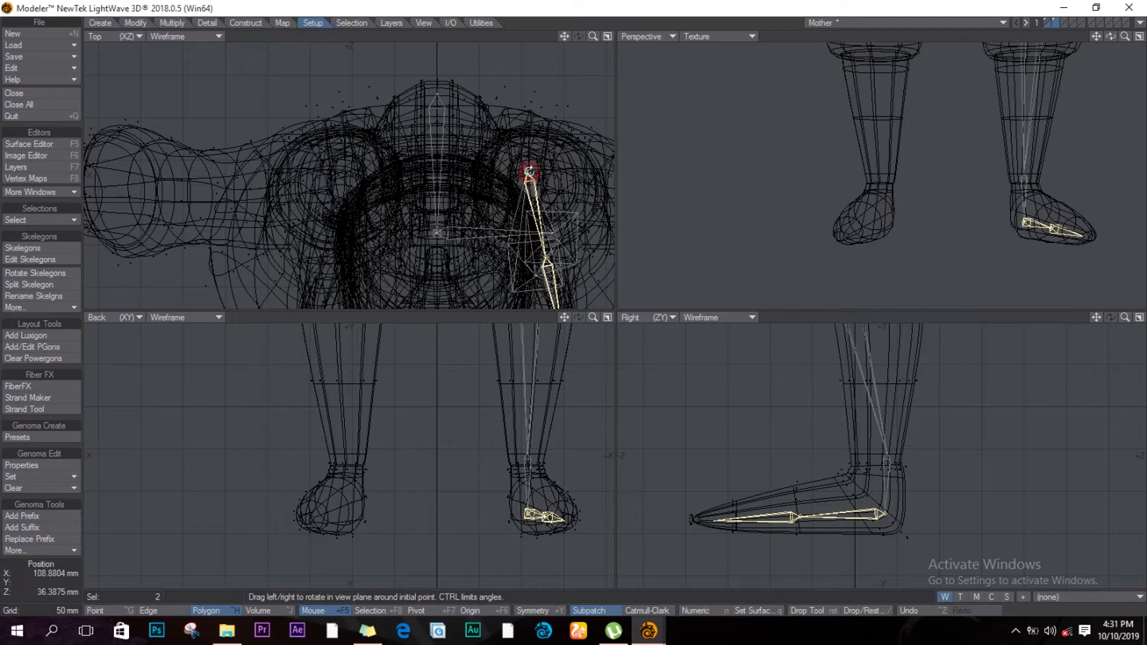
Finish the rotation of the two foot bones and deselect them.
key("Return")
key("slash")
key("a")
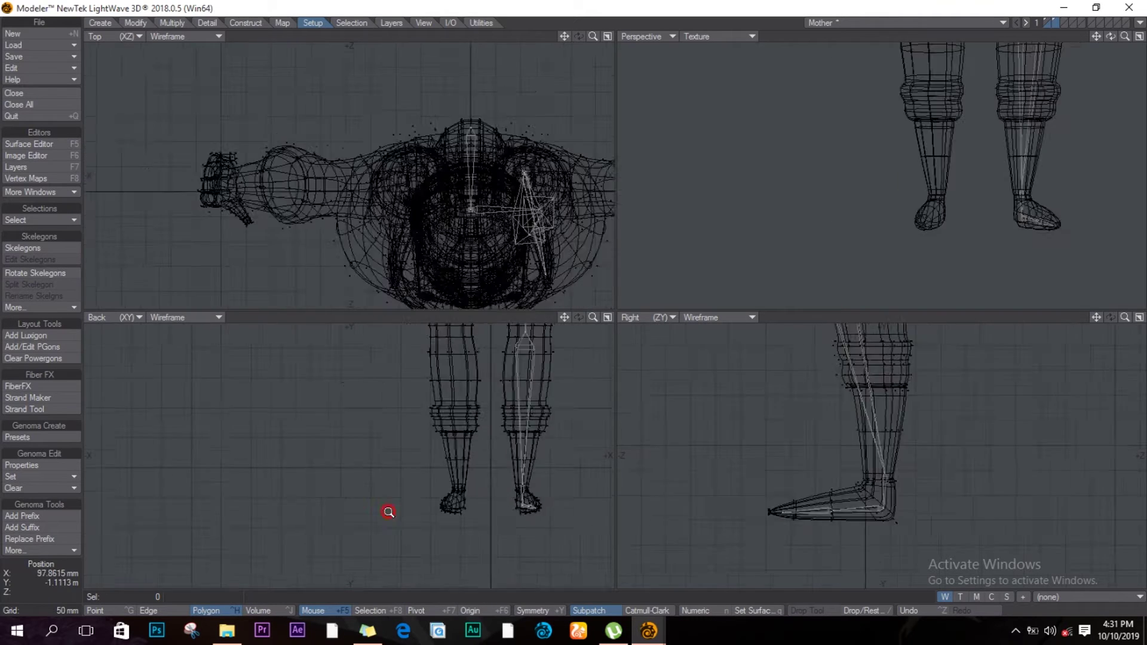
Select the horizontal root bone at the pelvis in the side view.
left_click_drag(530, 490, 530, 514, "alt")
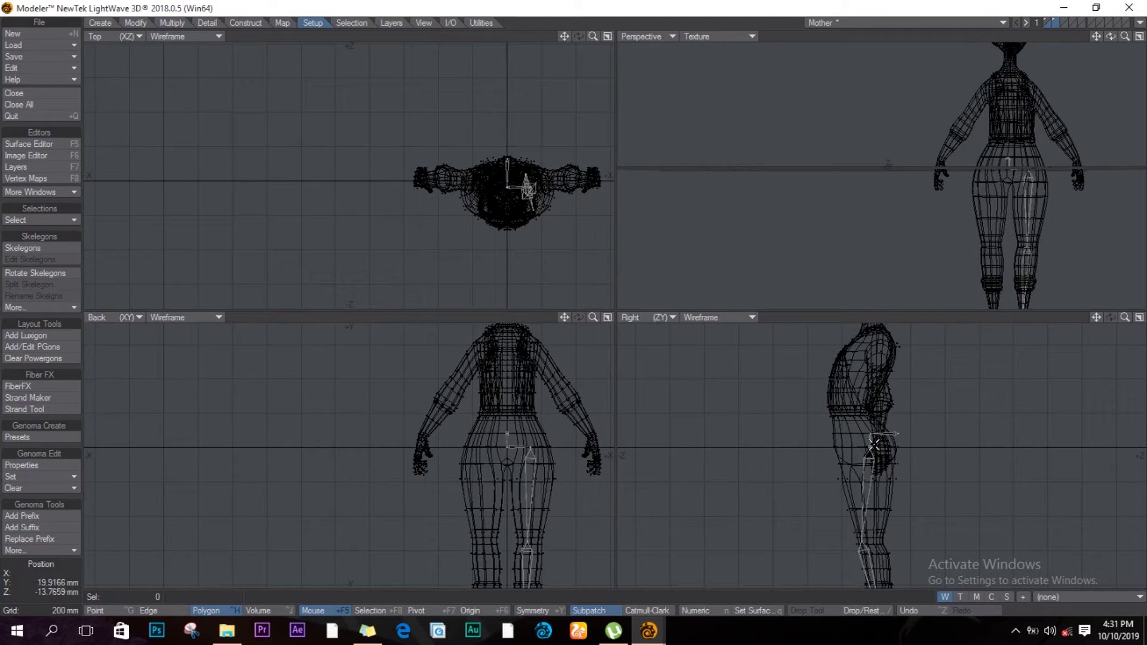
scroll(873, 445, "up", 5)
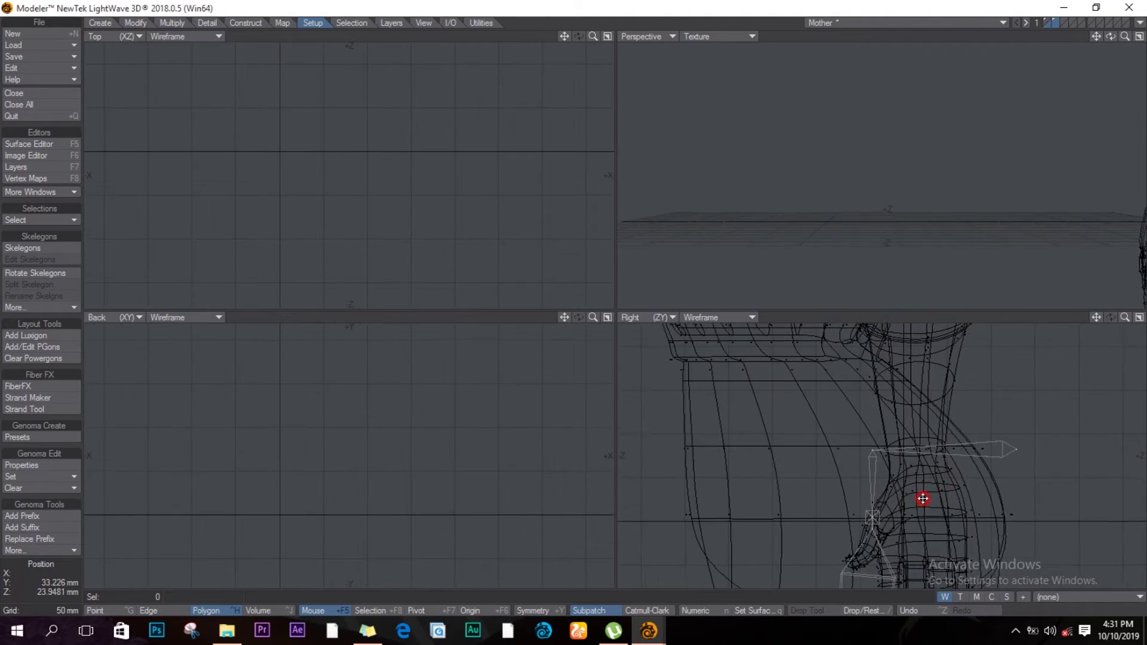
left_click_drag(923, 499, 906, 534, "alt+shift")
left_click(954, 482)
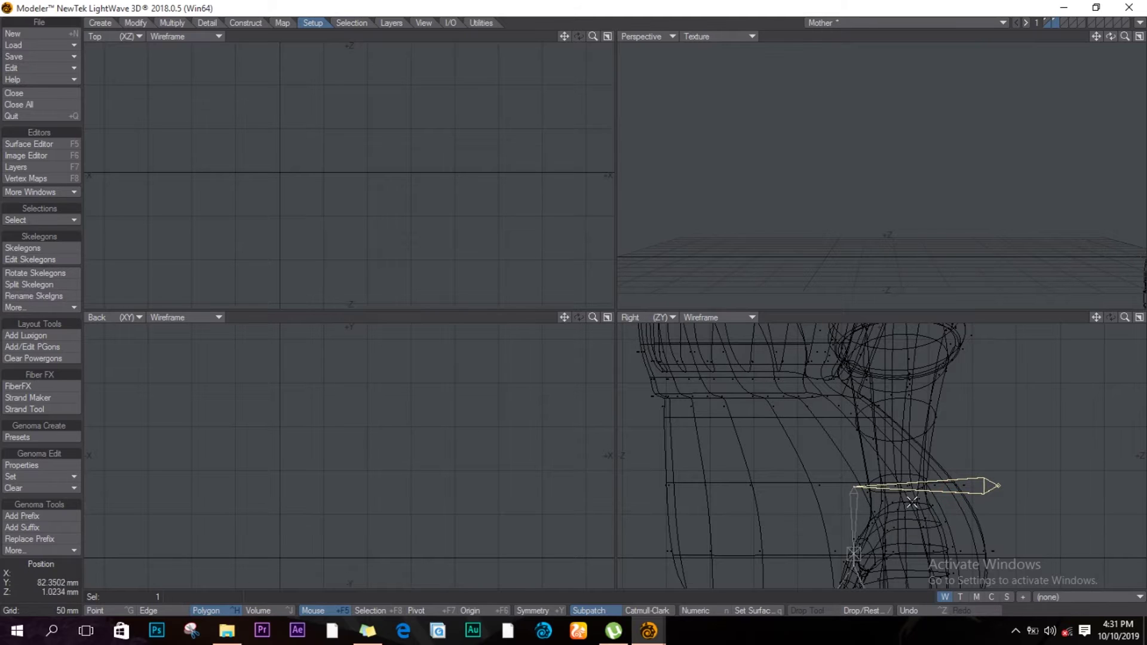
Draw a five-bone spine chain in the side view from the root bone's tip through the waist and chest to the upper back below the neck.
left_click(66, 248)
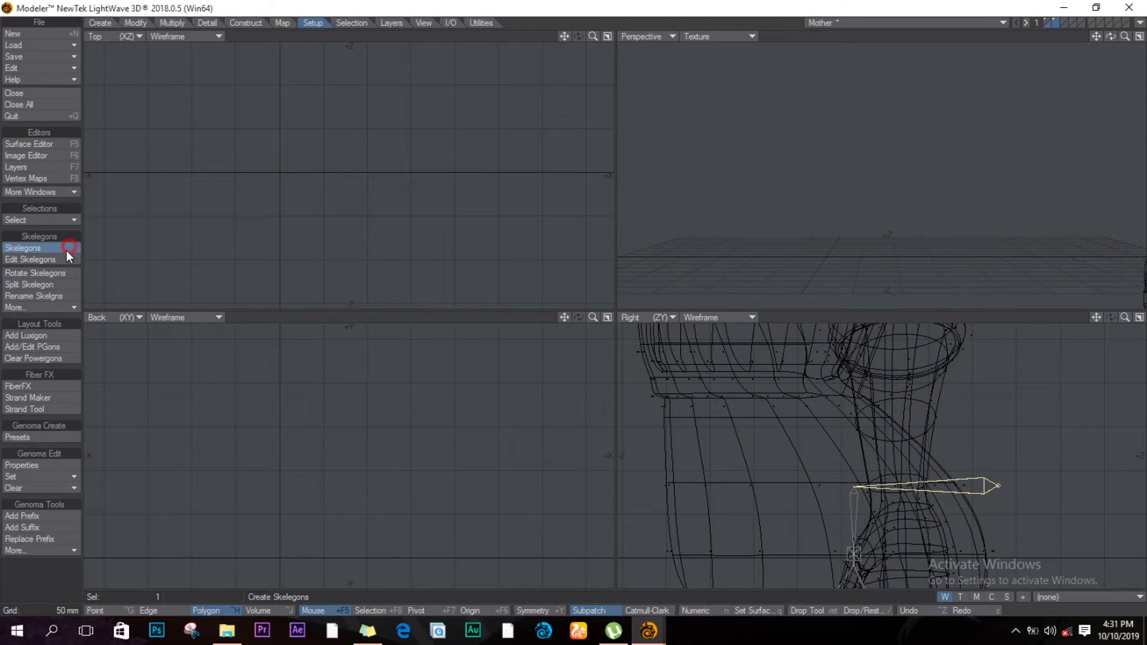
left_click_drag(844, 476, 822, 468)
left_click_drag(734, 388, 776, 463)
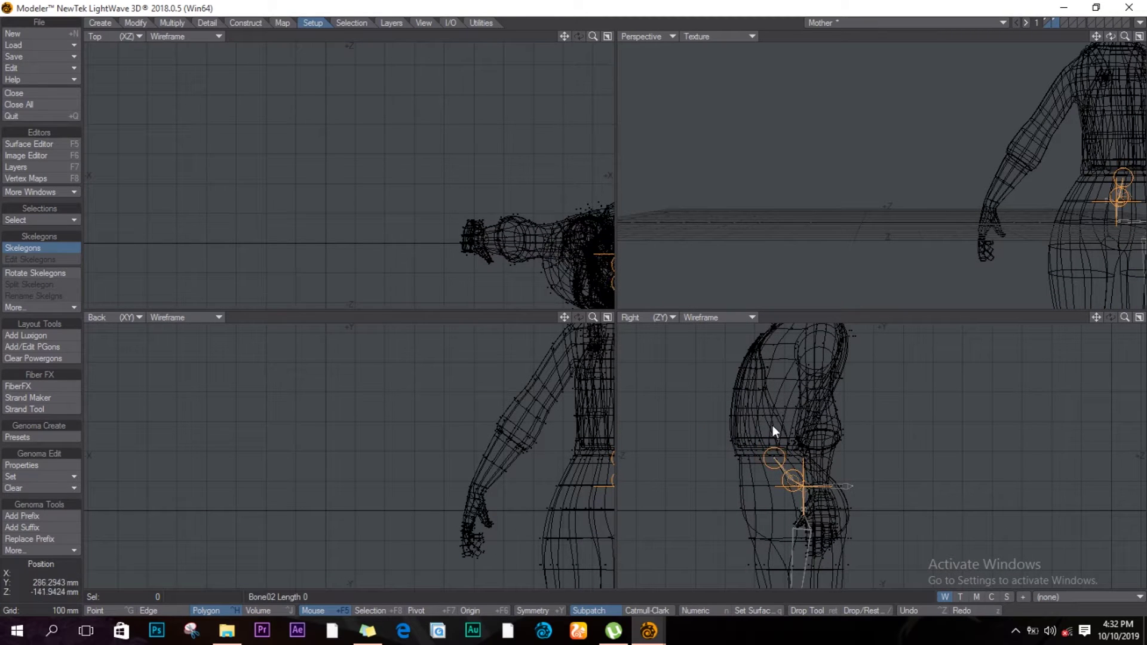
left_click_drag(772, 421, 763, 415)
left_click_drag(776, 374, 699, 430)
left_click_drag(496, 452, 292, 451, "alt")
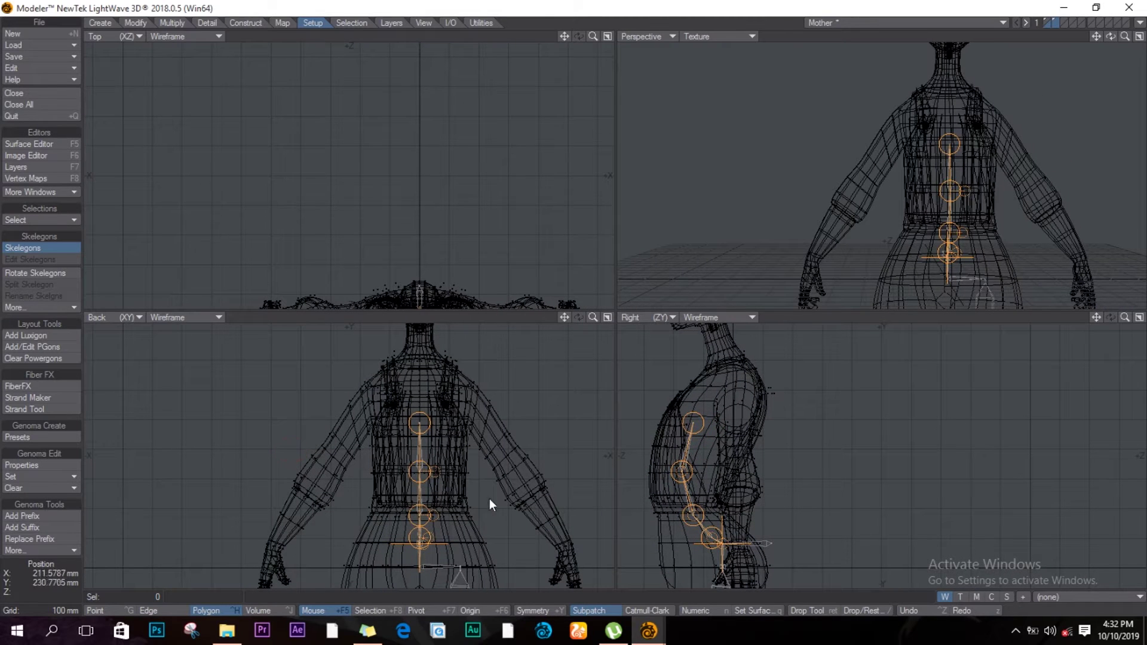
left_click(732, 377)
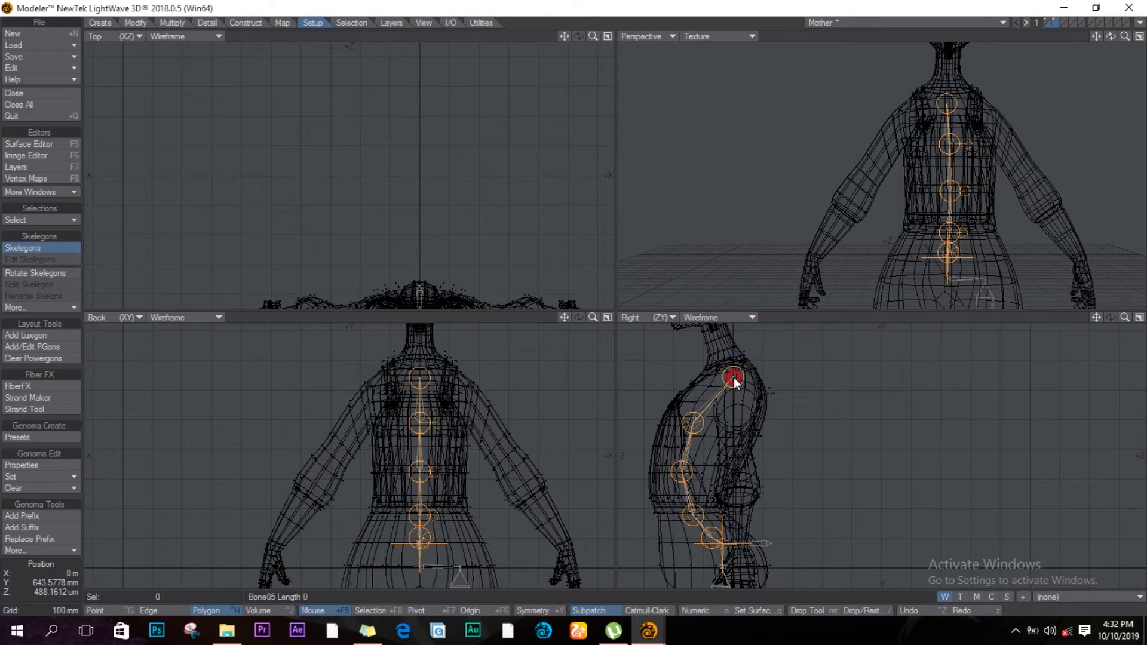
left_click_drag(734, 377, 732, 375)
Extend the spine chain with a short bone at the neck base, a neck bone and a head bone reaching the upper head.
scroll(734, 376, "up", 5)
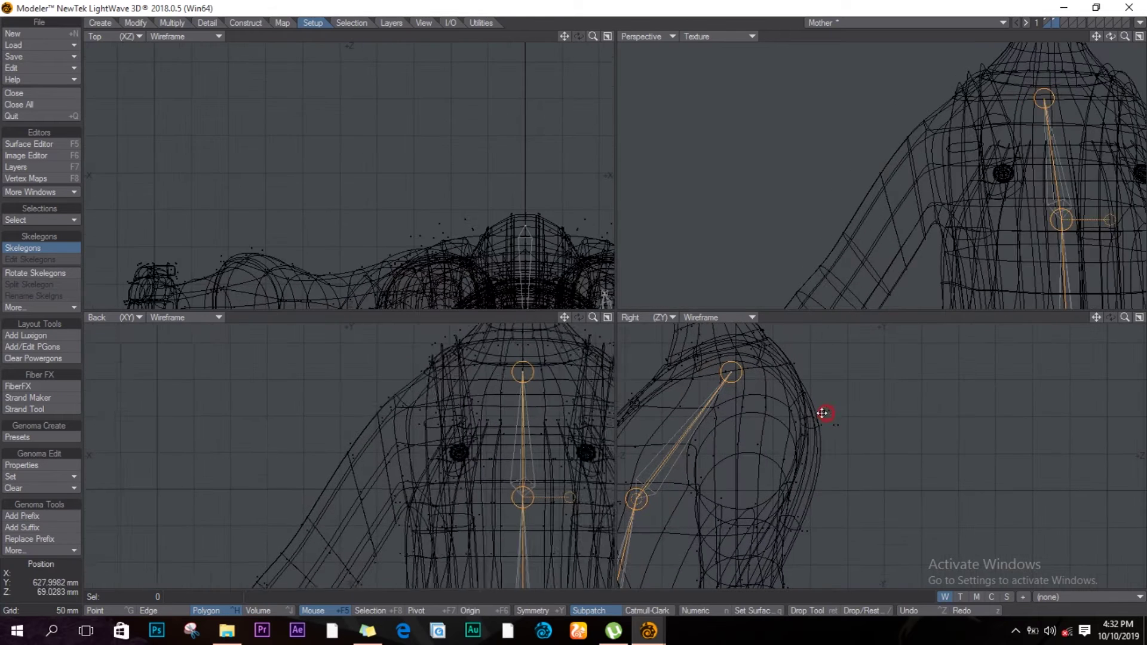
left_click_drag(733, 409, 744, 480)
left_click(729, 376)
scroll(728, 392, "down", 2)
left_click(743, 479)
mouse_move(725, 405)
left_mouse_down()
mouse_move(719, 393)
mouse_move(750, 524)
left_mouse_up()
mouse_move(745, 464)
left_mouse_down()
mouse_move(744, 399)
mouse_move(730, 397)
mouse_move(748, 395)
left_mouse_up()
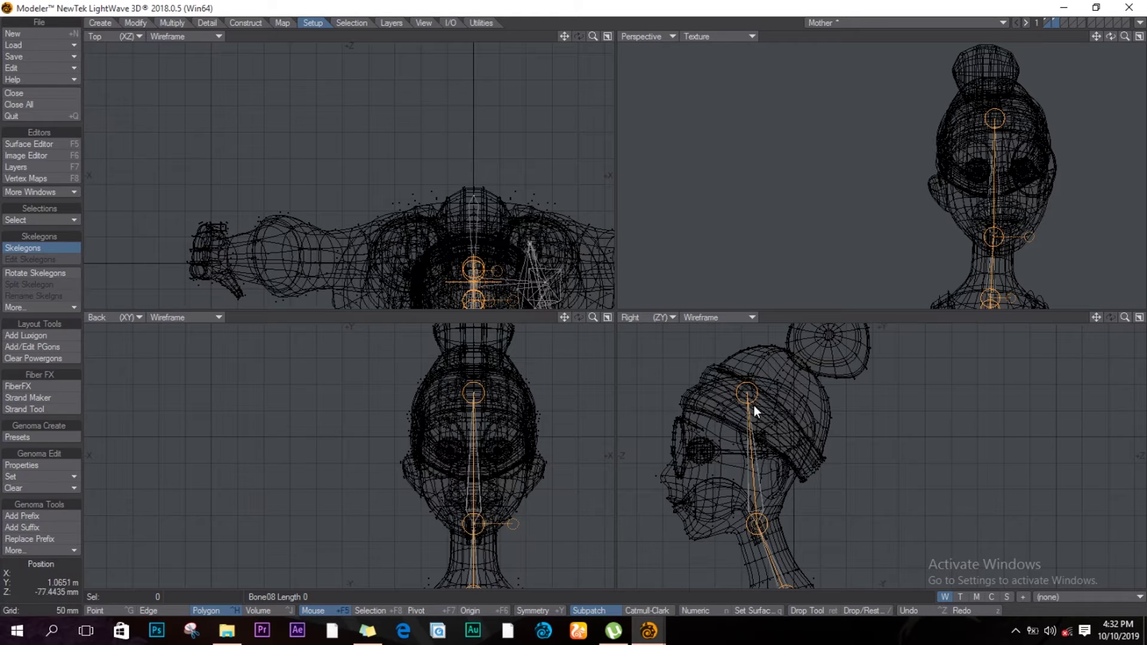
Add a bone from the upper head joint to the +X eye and centre its end on the eyeball in the back and side views.
left_click(702, 454)
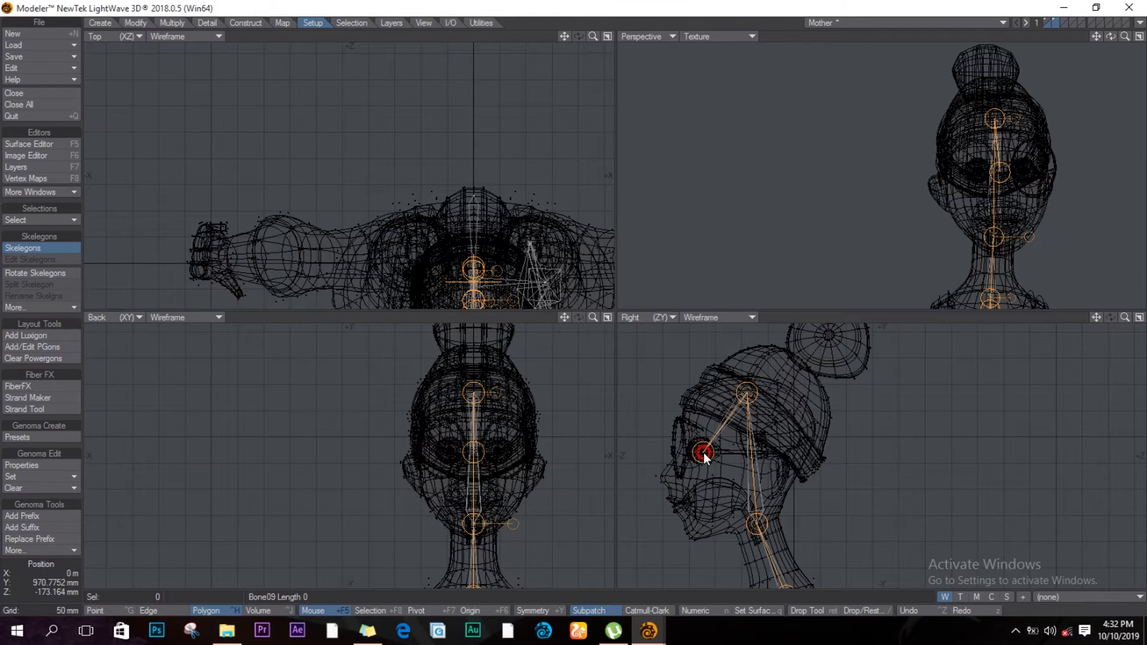
left_click_drag(499, 448, 610, 466, "ctrl+alt")
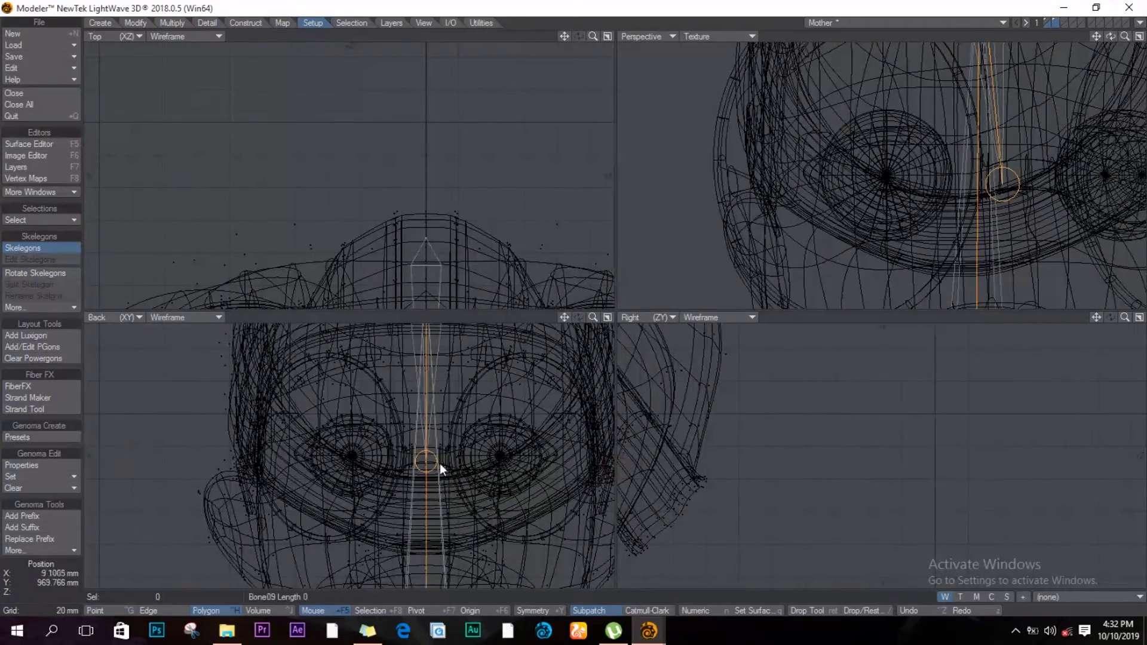
left_click_drag(428, 462, 499, 456)
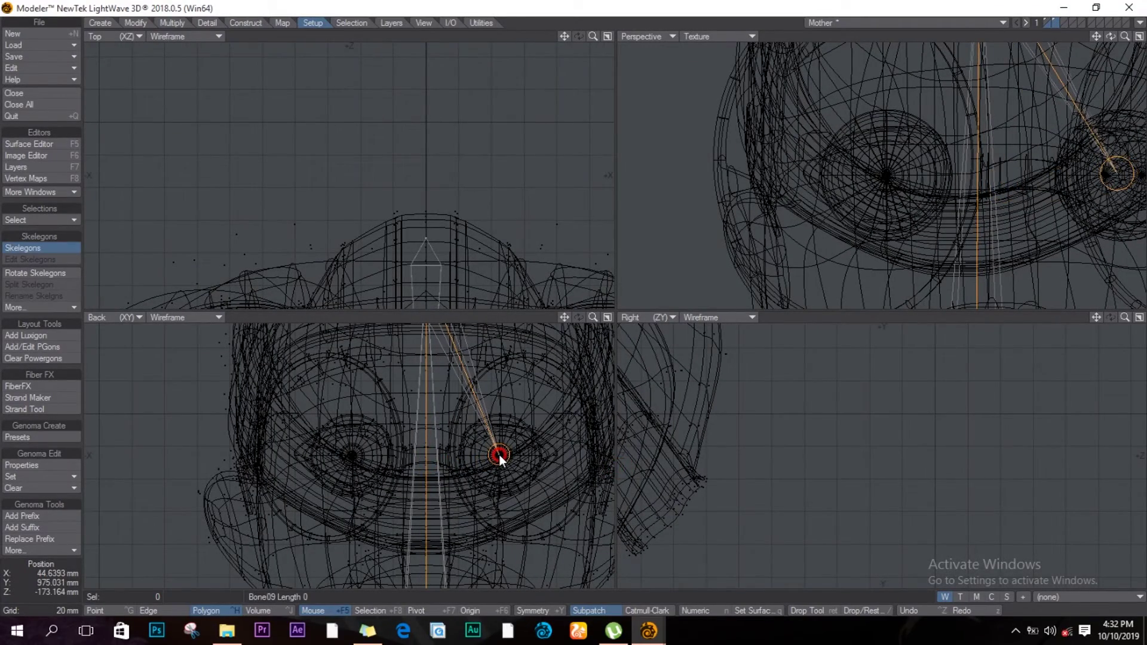
left_click_drag(711, 456, 1057, 482, "alt")
left_click_drag(812, 466, 903, 481, "alt")
scroll(481, 504, "up", 3)
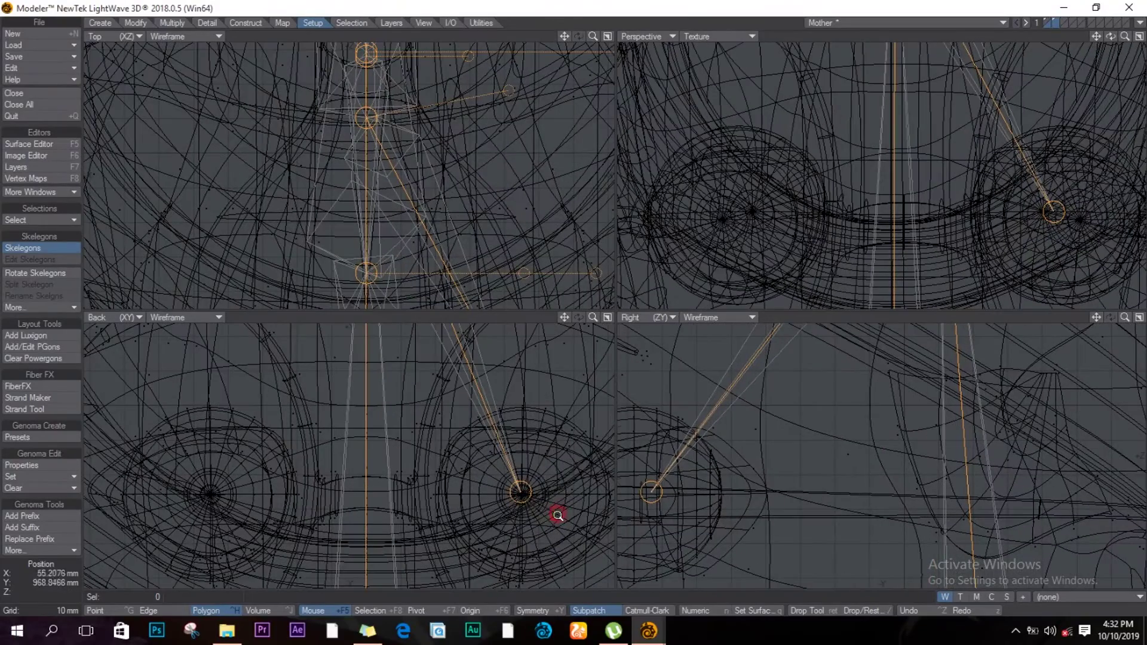
left_click_drag(521, 493, 523, 496)
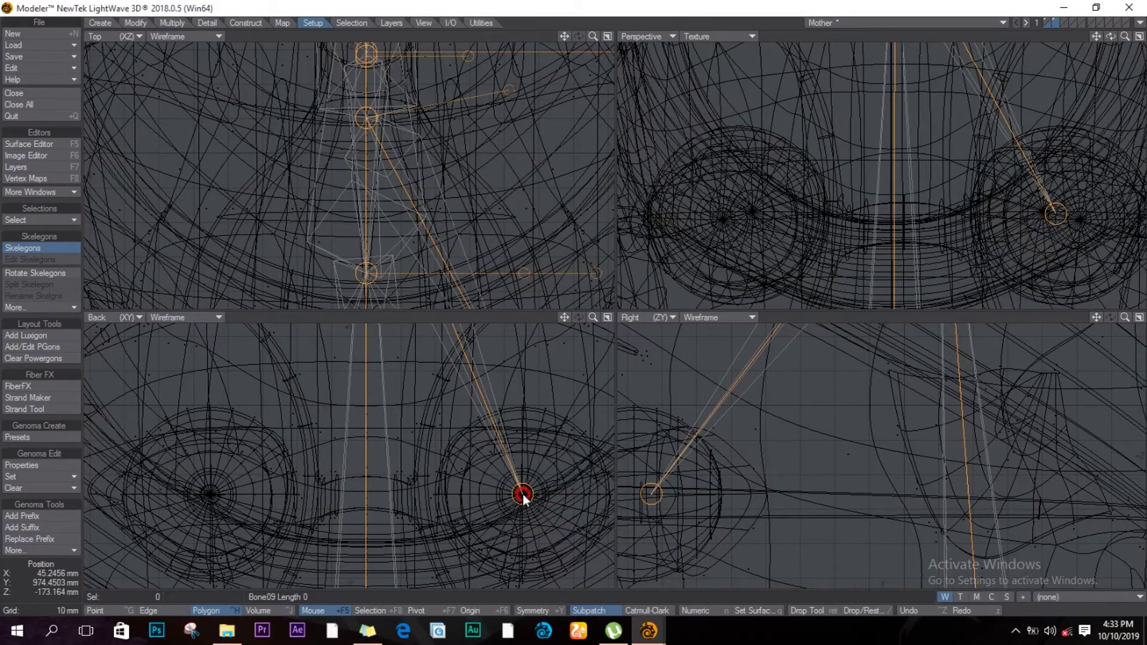
left_click_drag(682, 498, 757, 488, "alt")
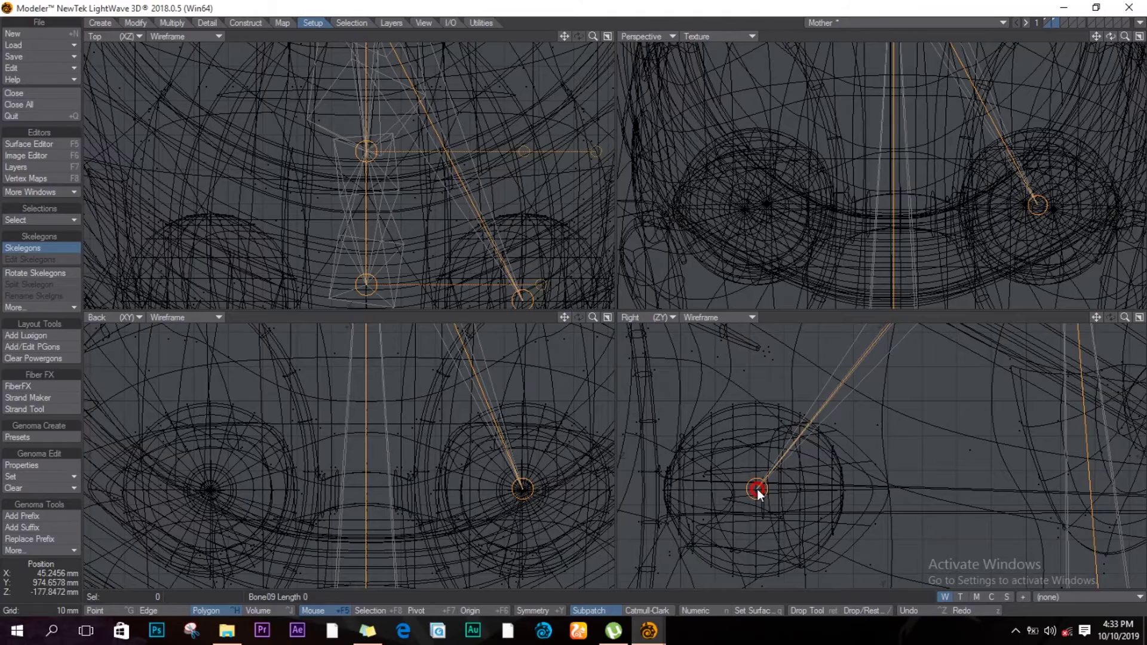
Add an eye bone pointing forward from the eyeball's centre to in front of the face and finish the chain.
left_click_drag(670, 501, 626, 512, "ctrl+alt")
left_click(642, 495)
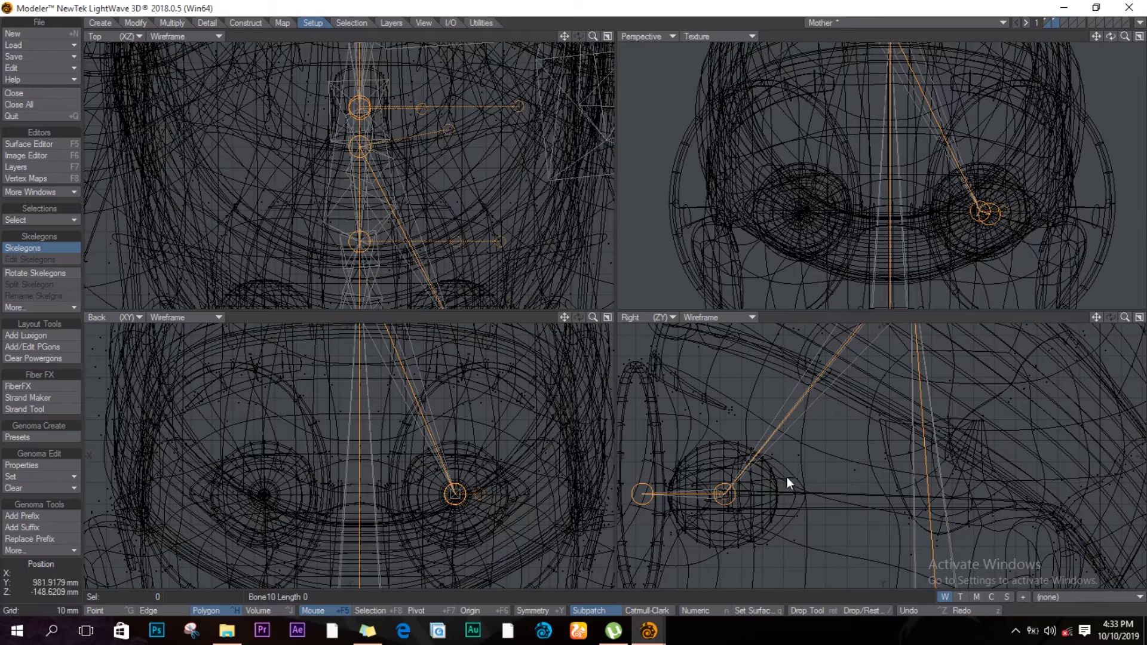
key("Return")
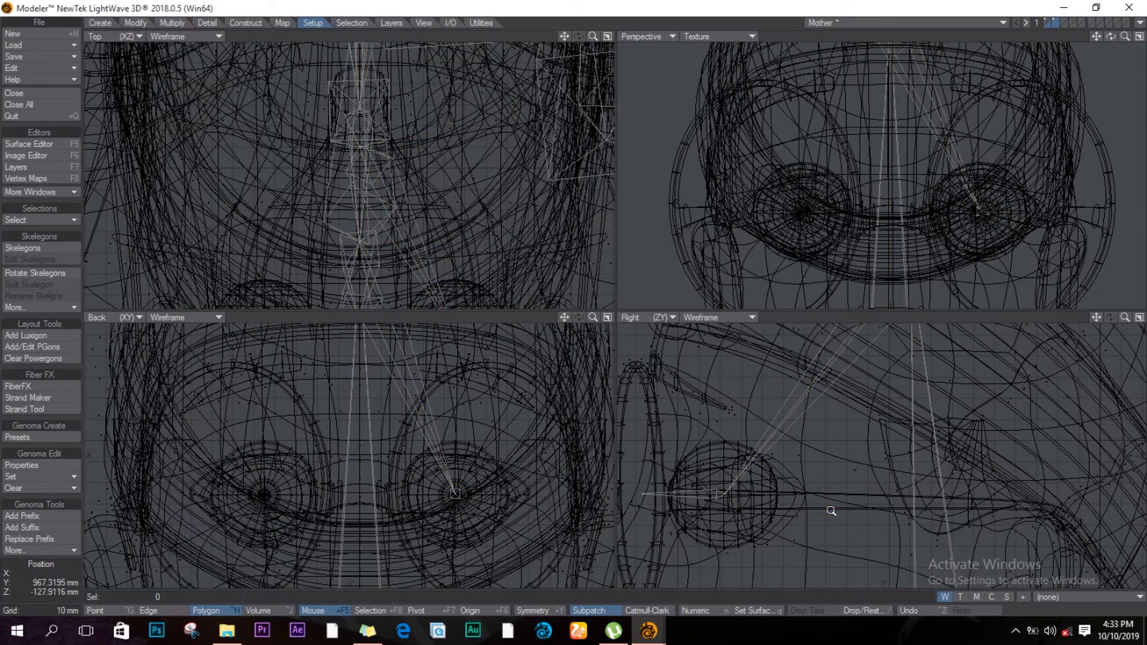
Select the uppermost chest bone below the neck in the back view.
left_click_drag(831, 510, 676, 516, "ctrl+alt")
left_click_drag(853, 555, 816, 422, "ctrl+alt")
left_click_drag(864, 533, 813, 387, "alt")
left_click_drag(848, 473, 833, 454, "alt")
left_click_drag(356, 467, 476, 486, "ctrl+alt")
left_click(343, 472)
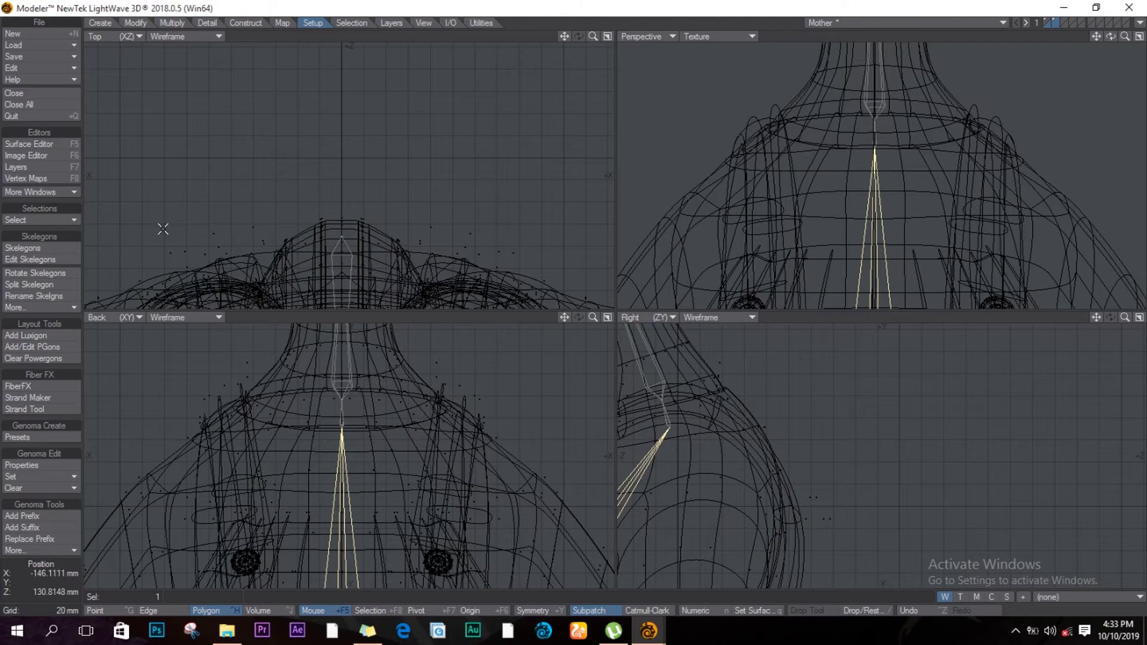
Start a new chain at the chest bone's tip with a collarbone out to the +X shoulder and a short bone just below it.
left_click(42, 250)
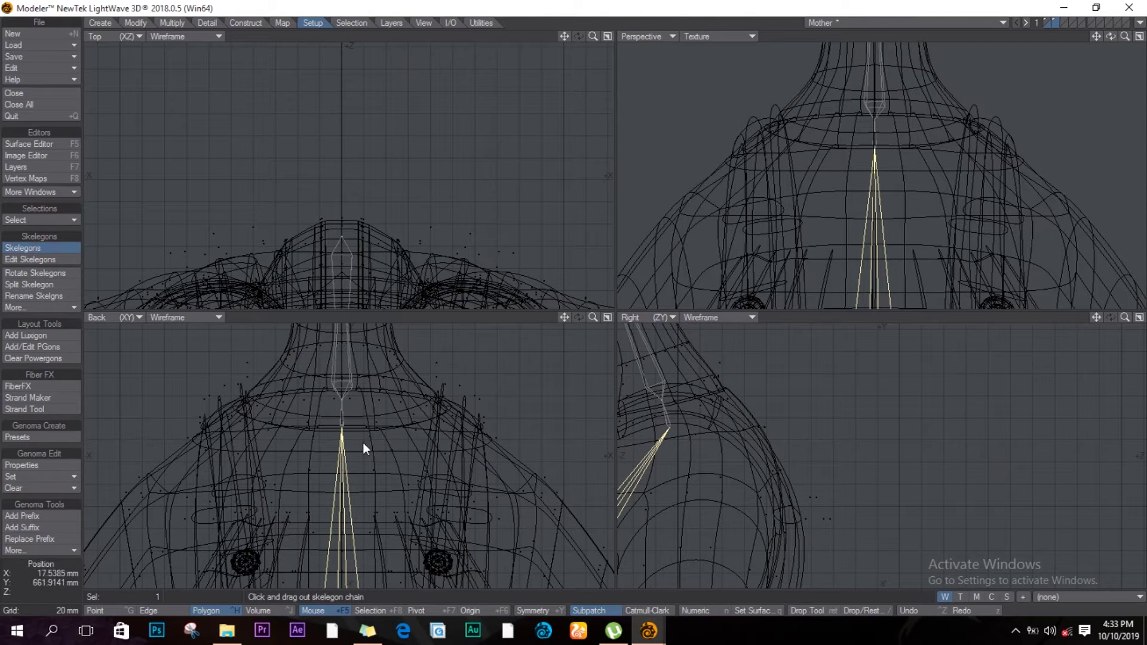
left_click_drag(341, 428, 459, 430)
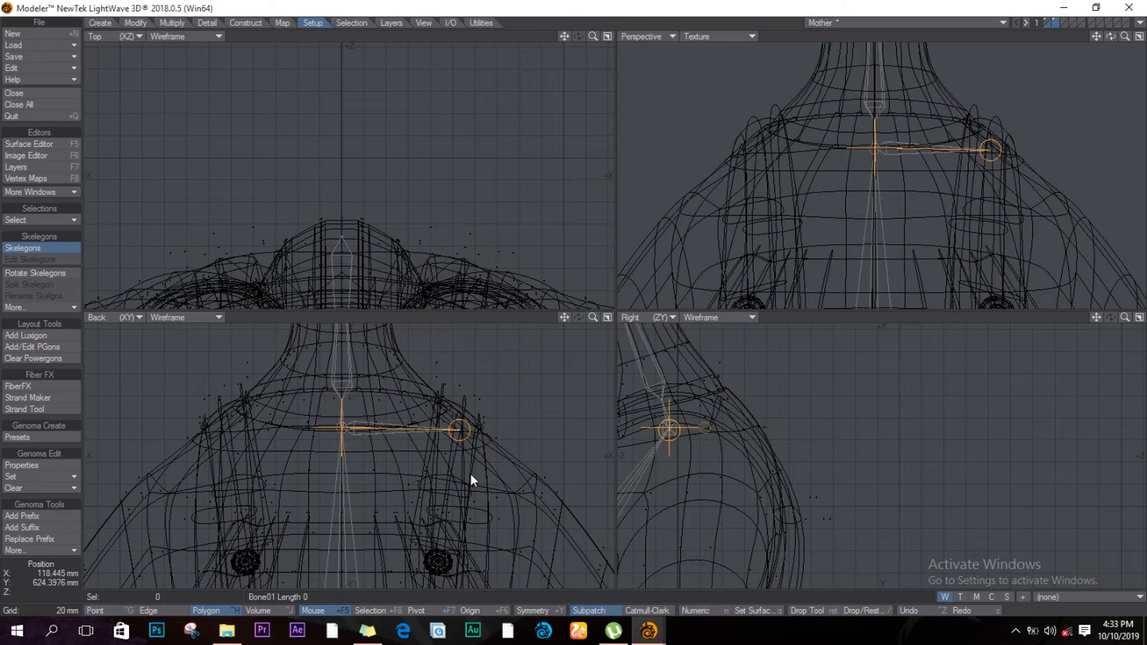
left_click(459, 445)
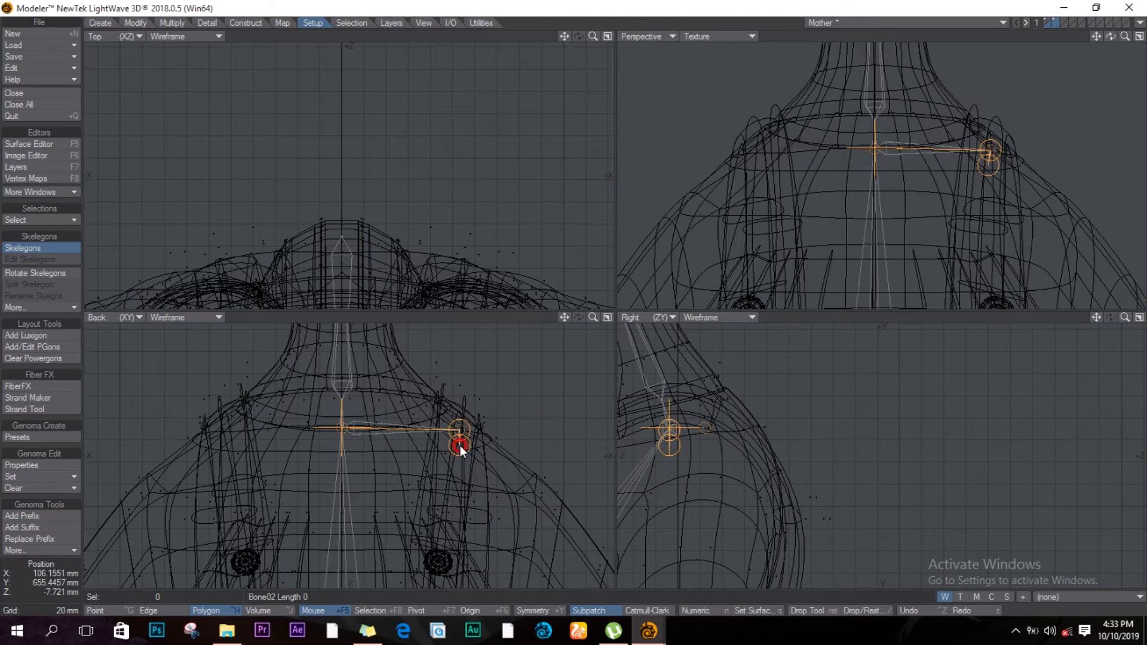
left_click_drag(457, 432, 507, 487)
scroll(440, 511, "down", 6)
left_click_drag(372, 411, 372, 409, "alt")
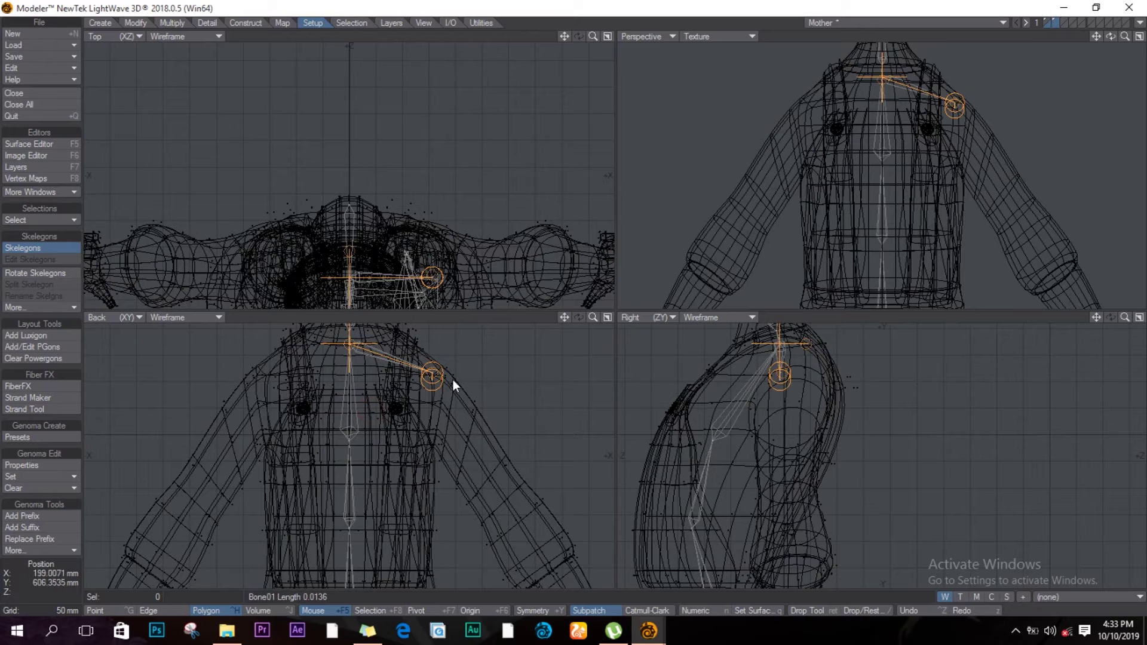
left_click_drag(430, 380, 432, 388)
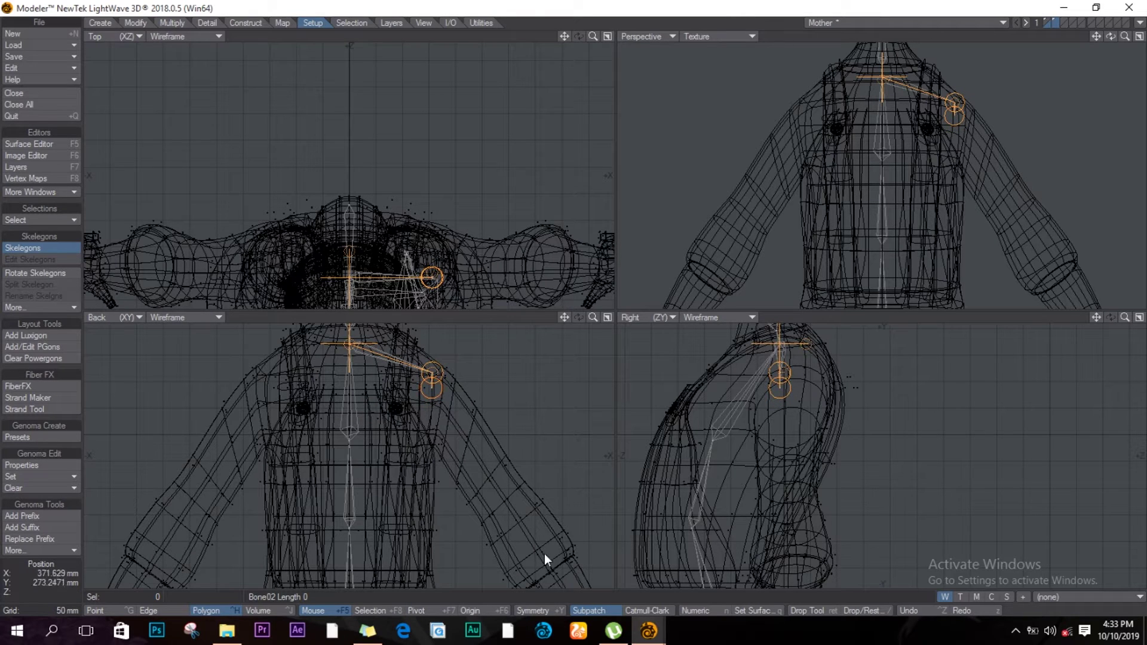
Add an upper-arm bone to the elbow and a forearm bone to the lower forearm, aligning both joints with the arm in the top view.
left_click_drag(516, 546, 486, 536, "ctrl+alt")
left_click_drag(486, 535, 423, 480, "alt")
mouse_move(423, 480)
left_mouse_down("alt")
mouse_move(446, 486)
mouse_move(445, 454)
left_mouse_up("alt")
left_click_drag(470, 504, 442, 483, "alt")
left_click_drag(414, 276, 442, 254, "alt")
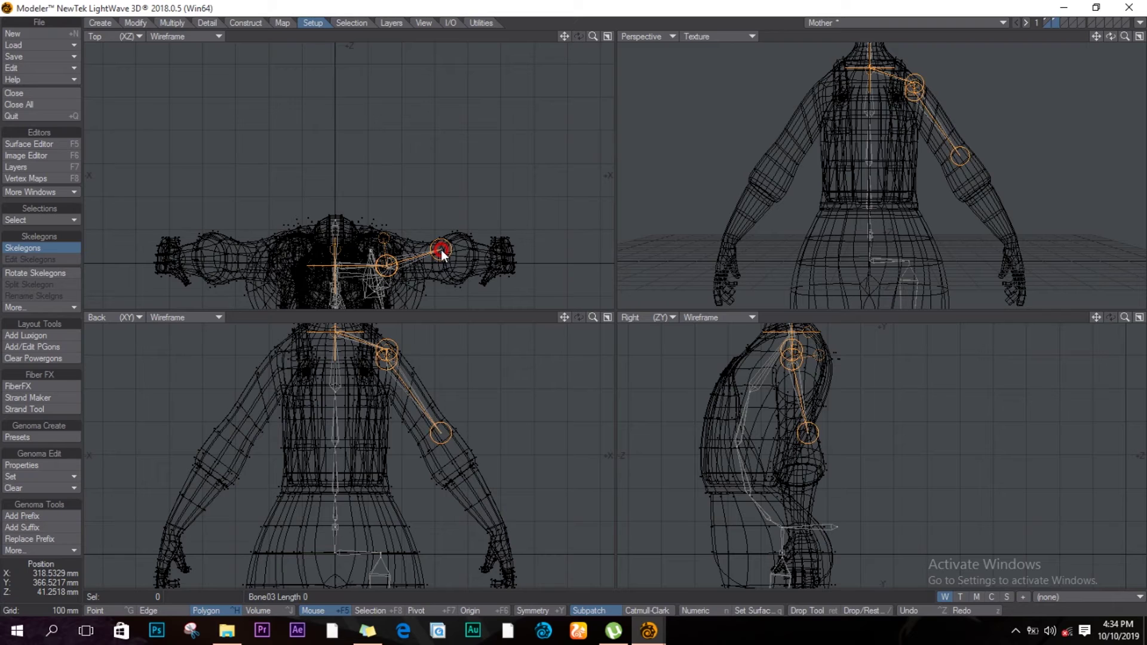
left_click(490, 517)
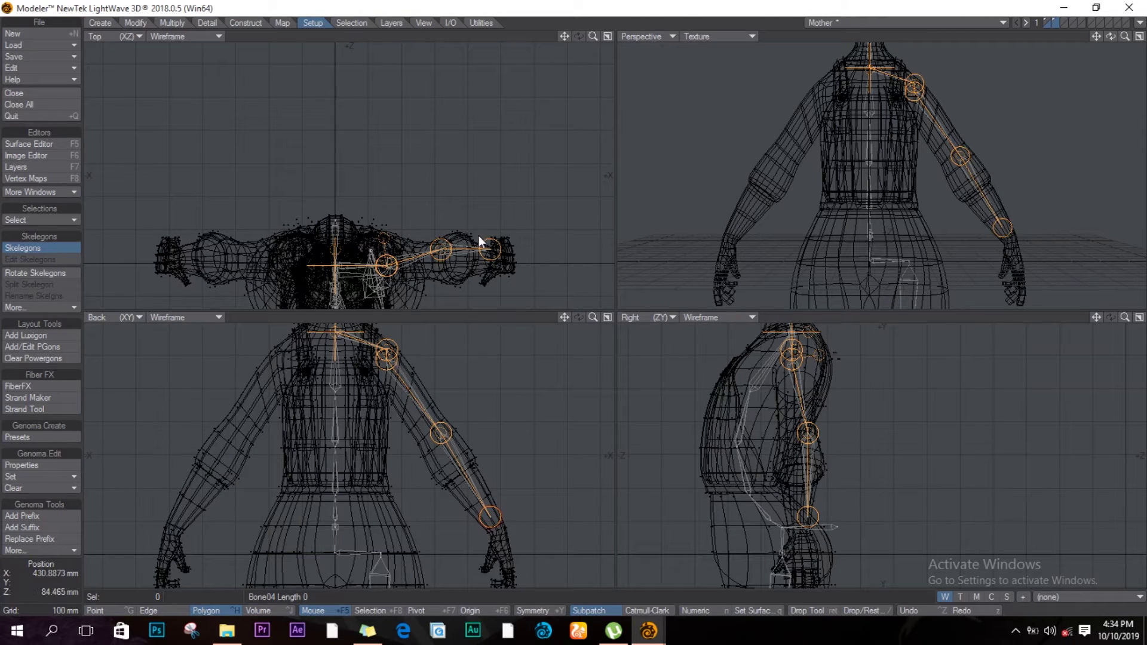
left_click_drag(488, 252, 489, 261)
Add two short bones down to the wrist in the back view and align the last joint with the wrist in the side view.
scroll(476, 264, "up", 5)
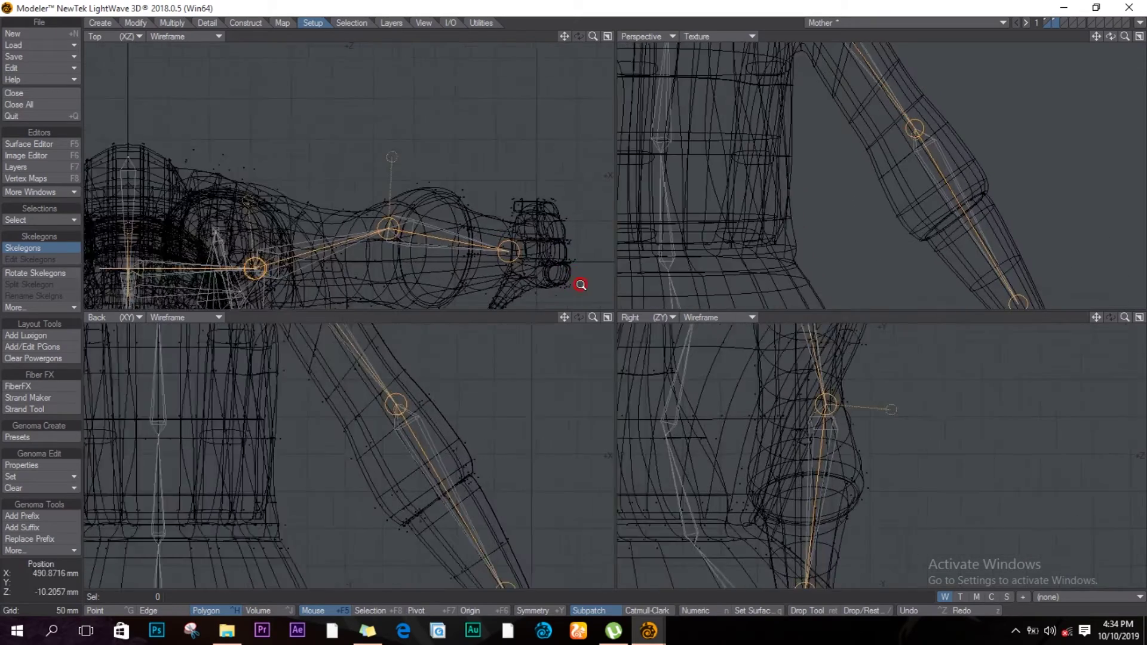
left_click_drag(390, 366, 383, 326, "alt")
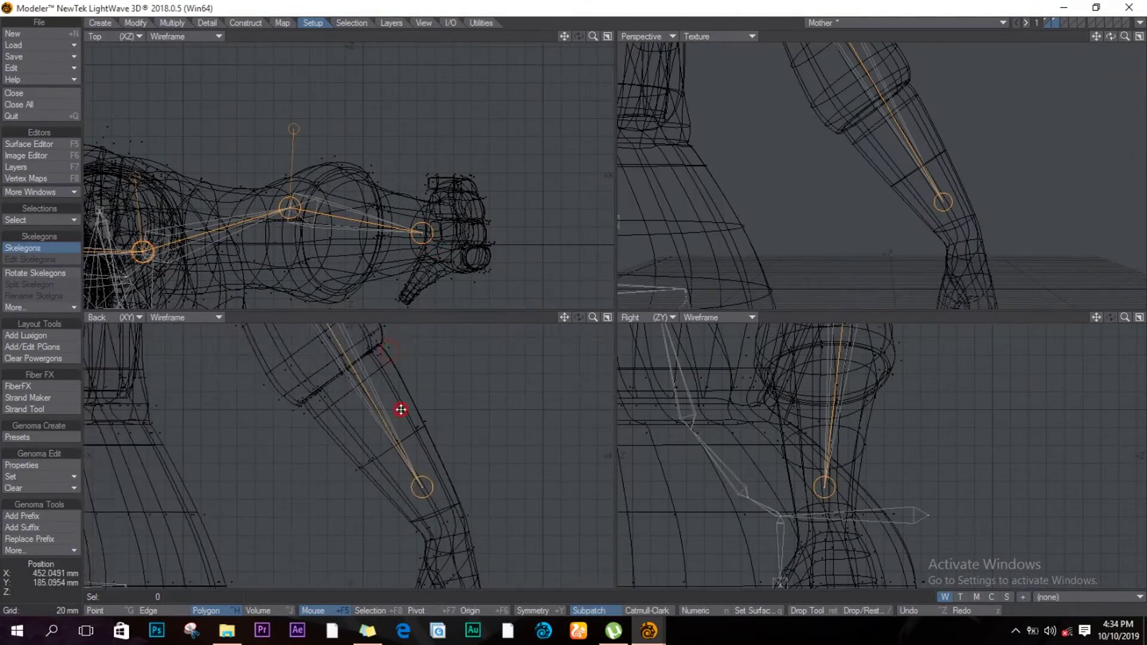
left_click_drag(400, 410, 392, 374, "alt")
left_click_drag(414, 454, 416, 461)
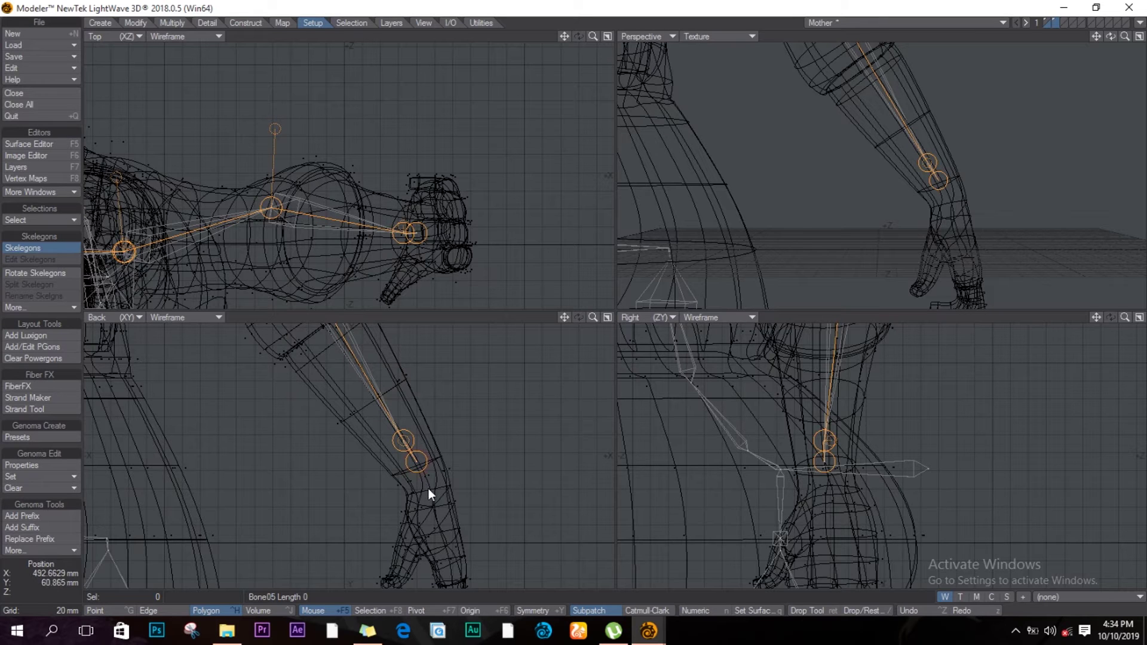
left_click_drag(428, 478, 426, 486)
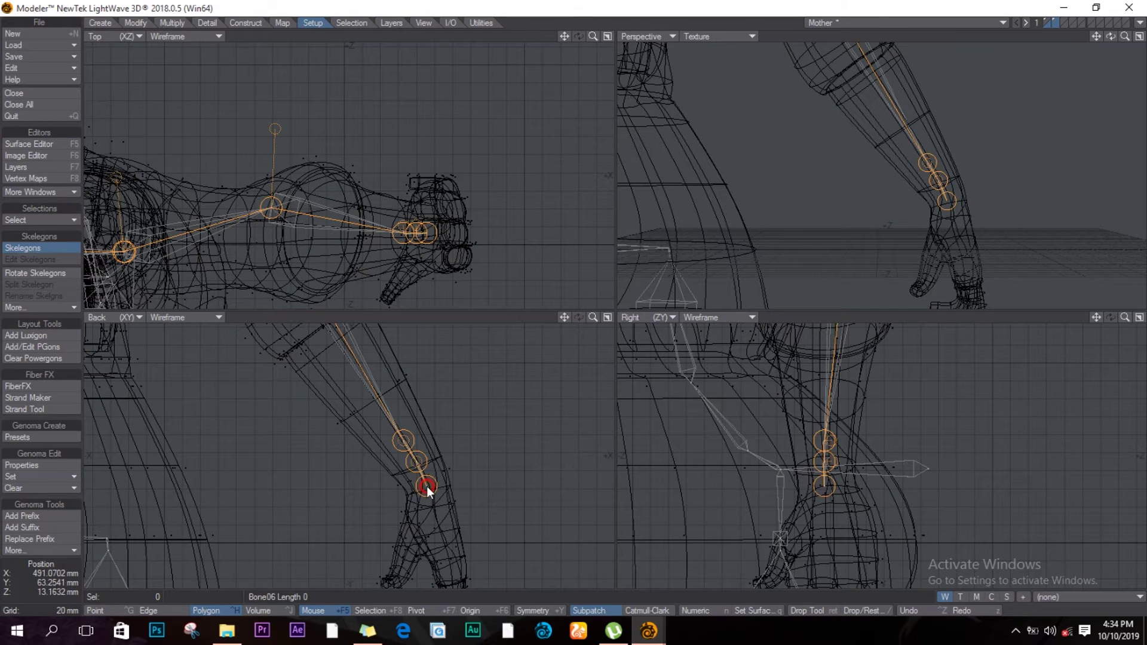
left_click_drag(851, 512, 794, 440, "alt")
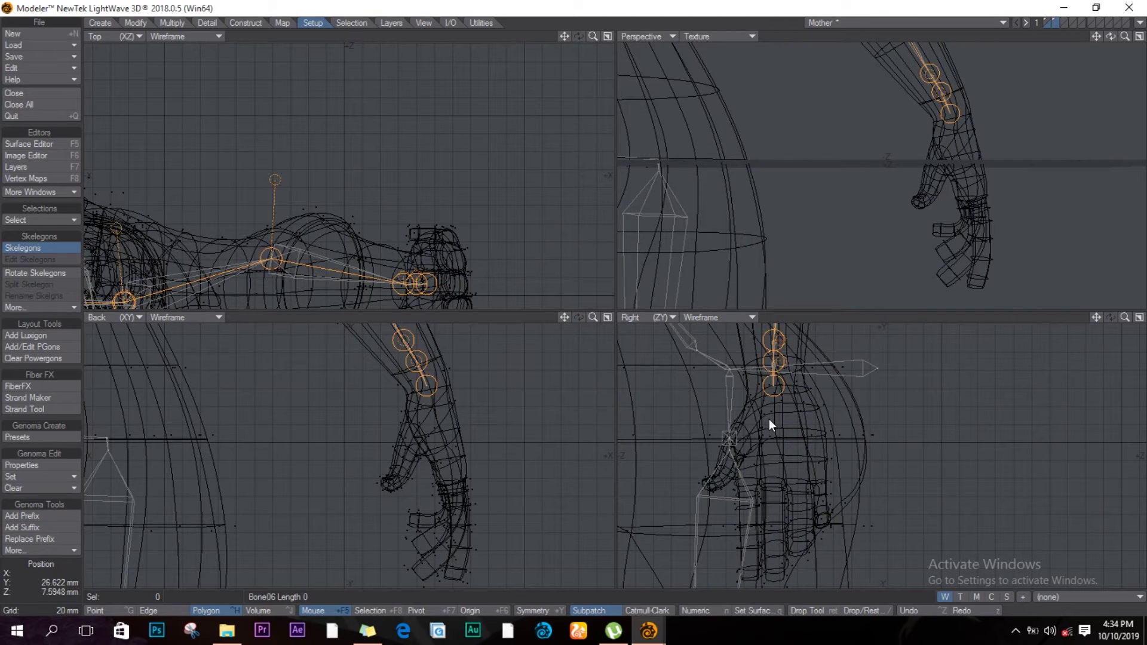
left_click_drag(774, 385, 775, 387)
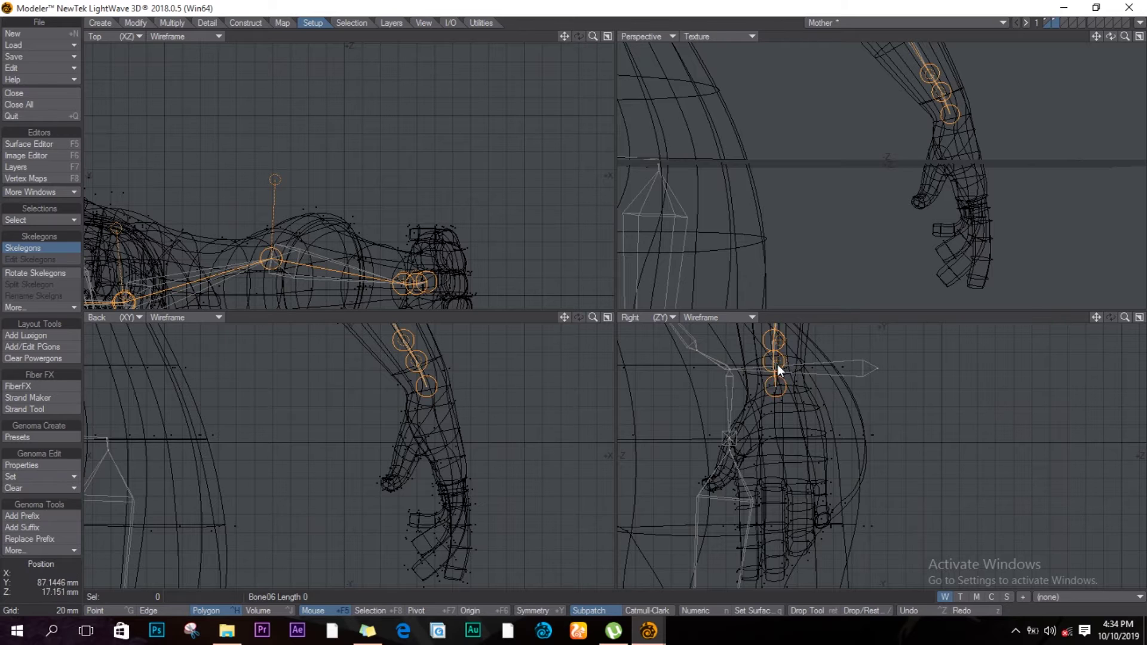
left_click_drag(775, 386, 779, 385)
Extend the arm chain with three bones from the wrist to the thumb tip, aligning each joint with the thumb in the side and back views.
left_click(745, 429)
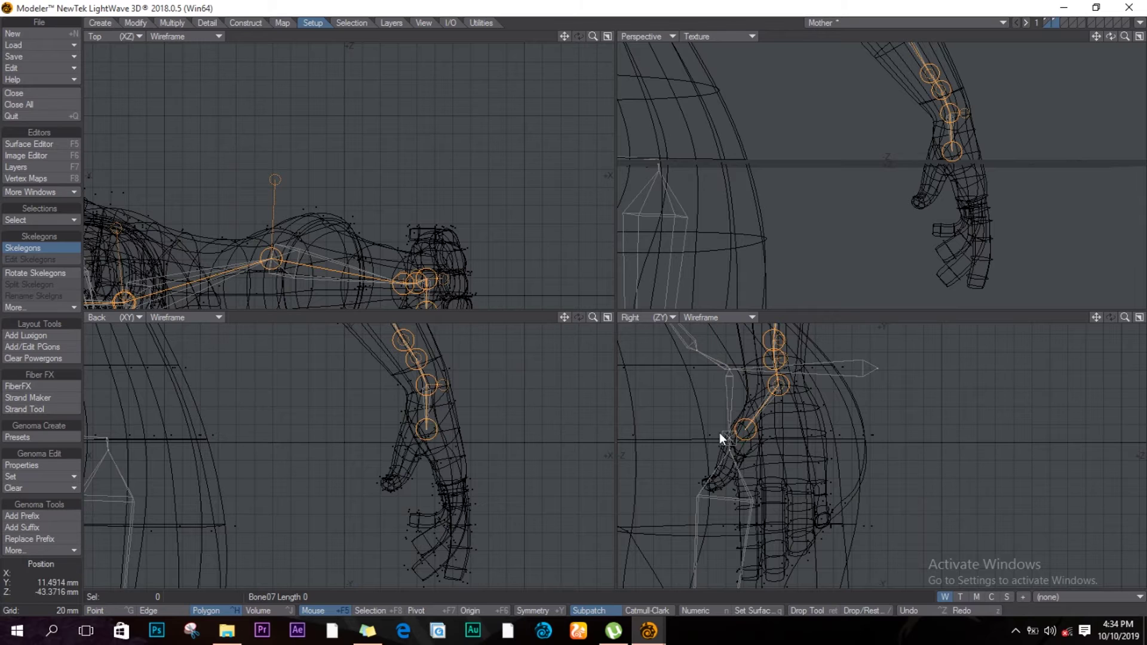
left_click_drag(425, 428, 415, 426)
left_click_drag(729, 454, 728, 459)
left_click_drag(421, 456, 404, 457)
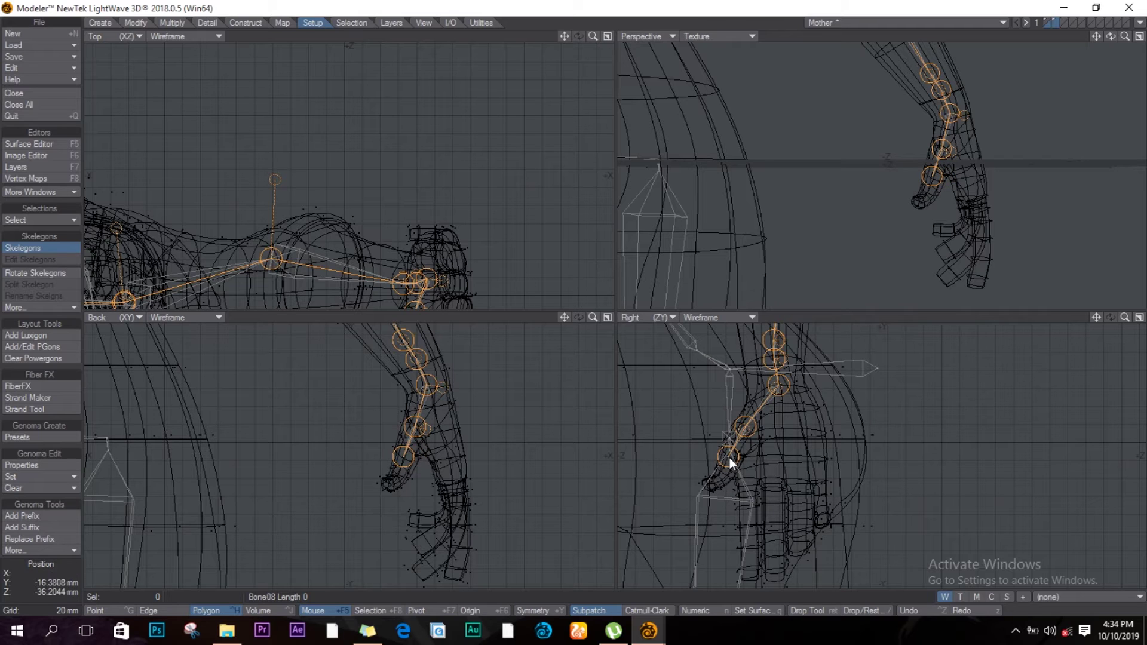
left_click_drag(729, 454, 716, 489)
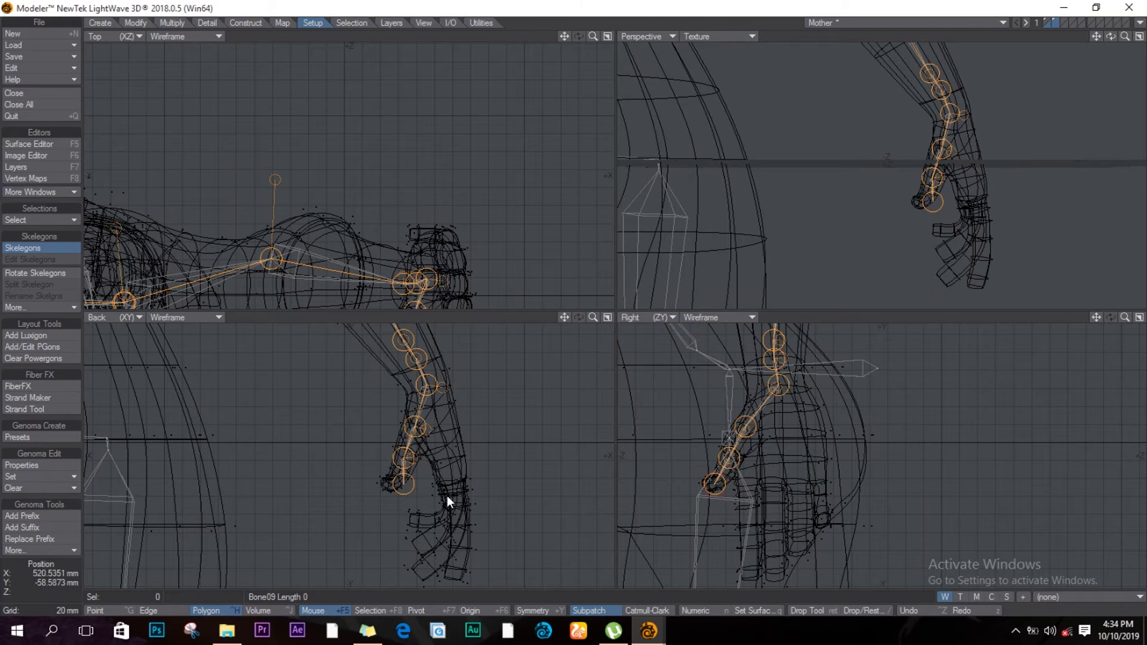
left_click_drag(403, 485, 392, 484)
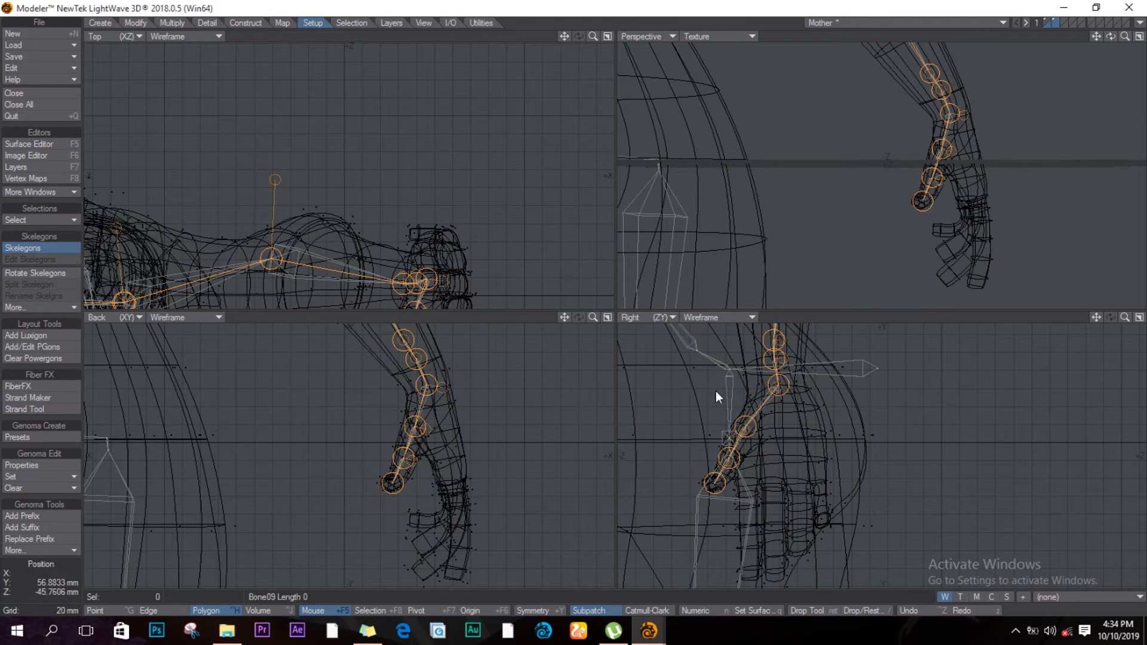
key("space")
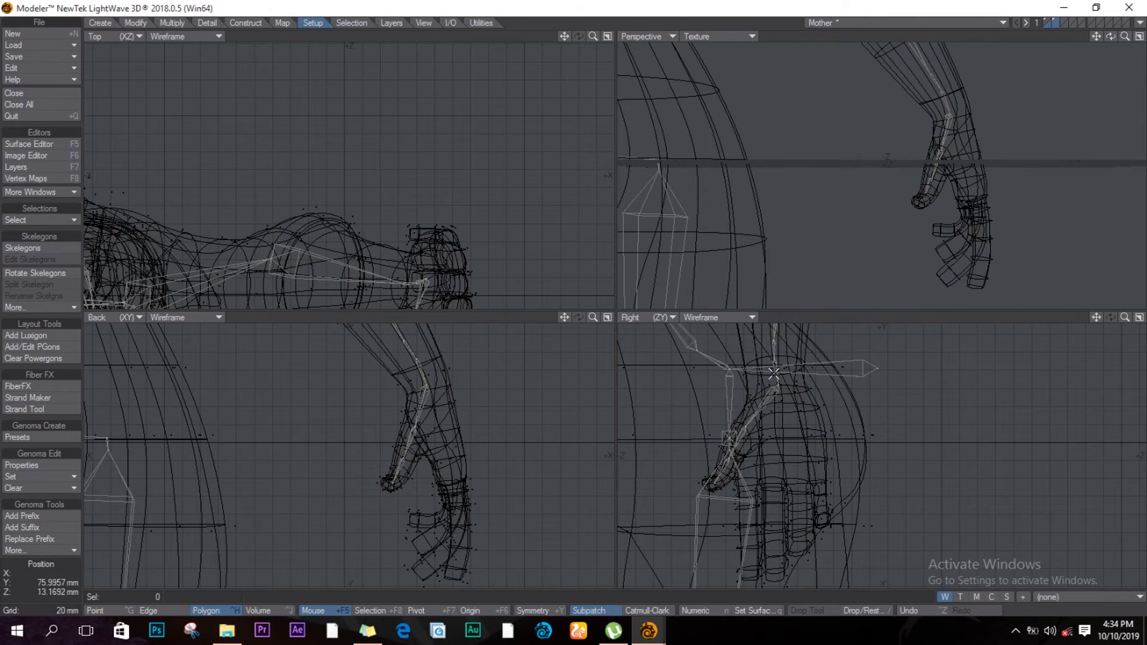
Start a new chain from the wrist bone with a palm bone to the index finger's knuckle, aligning its end in the perspective view.
left_click(774, 372)
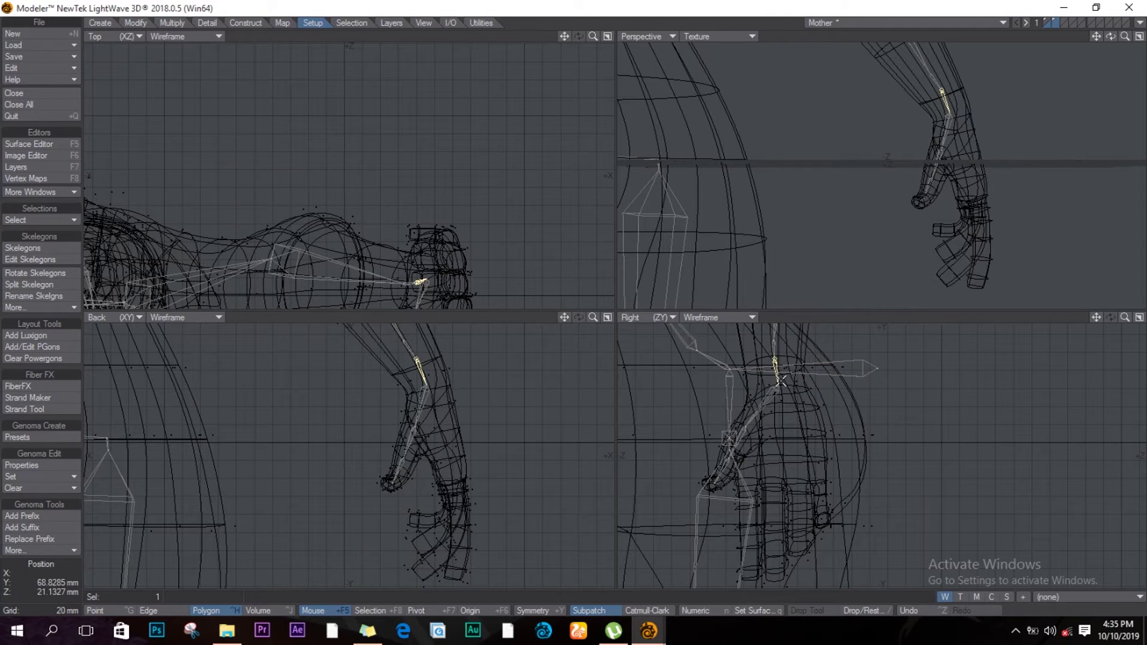
left_click(35, 249)
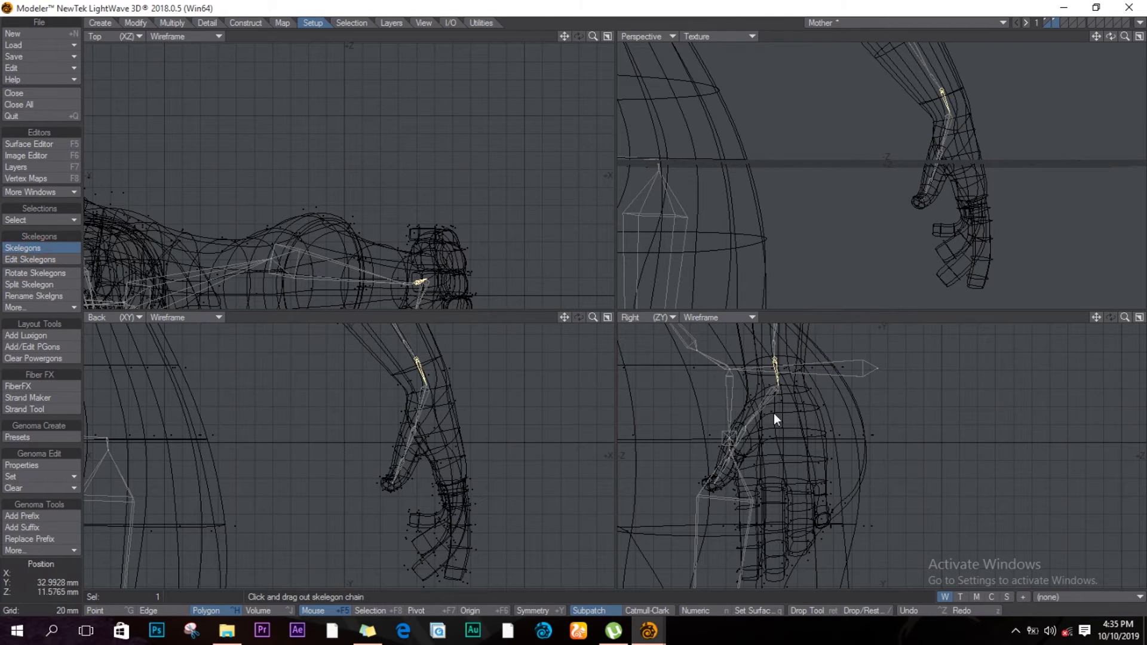
left_click_drag(768, 425, 748, 441)
left_click_drag(428, 419, 454, 422)
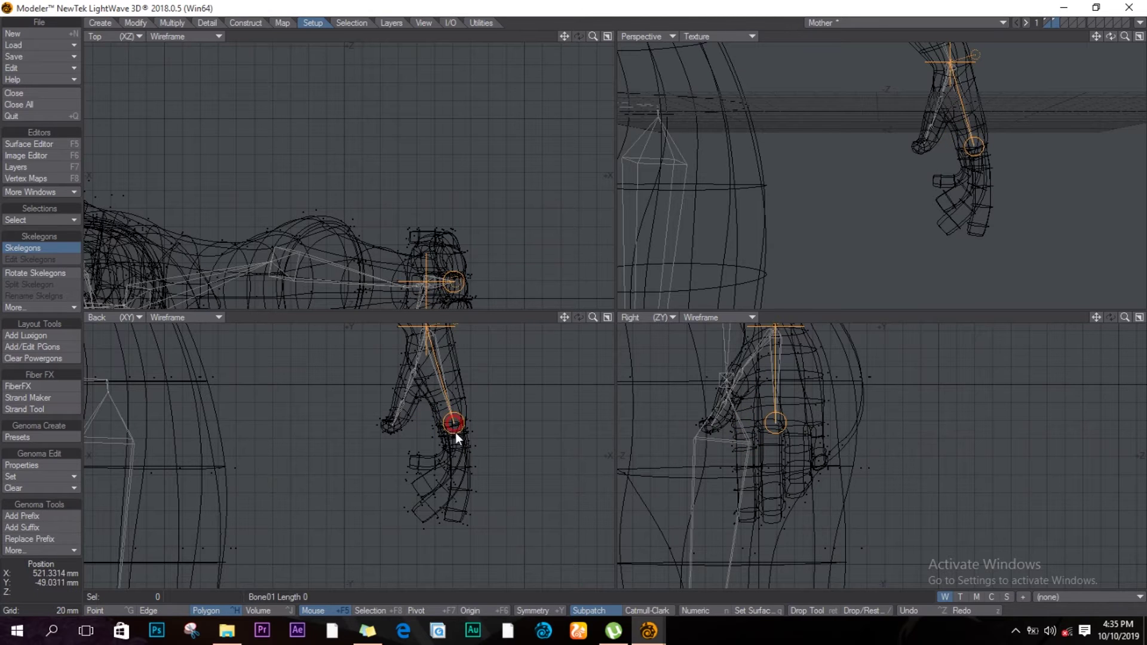
left_click_drag(777, 421, 747, 422)
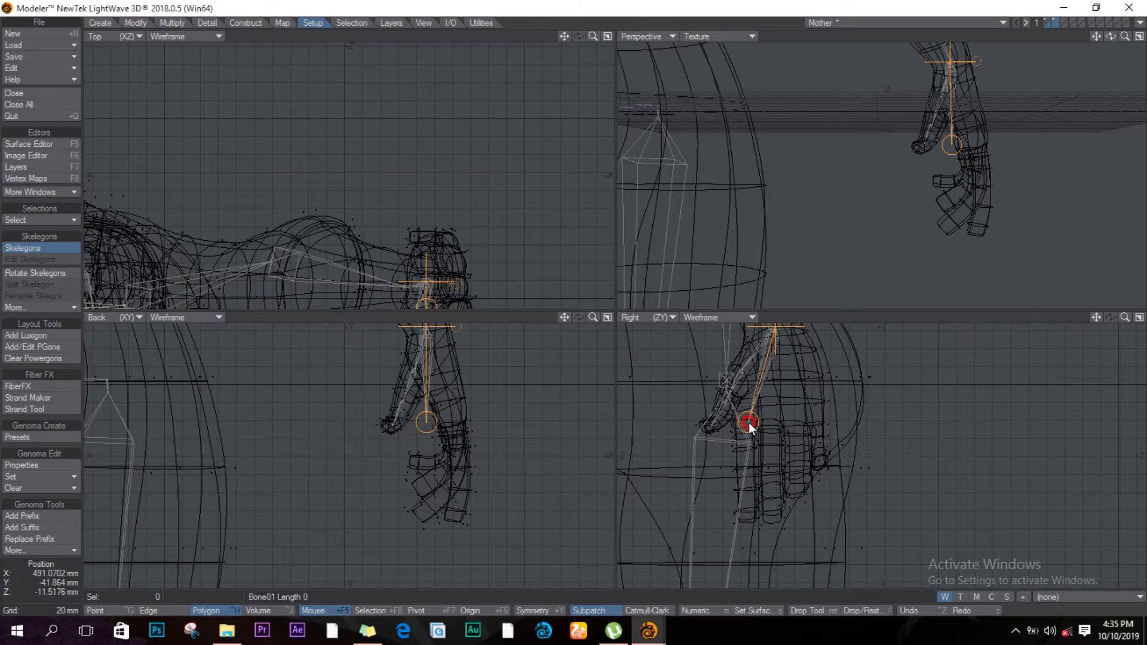
left_click_drag(369, 242, 370, 163, "alt")
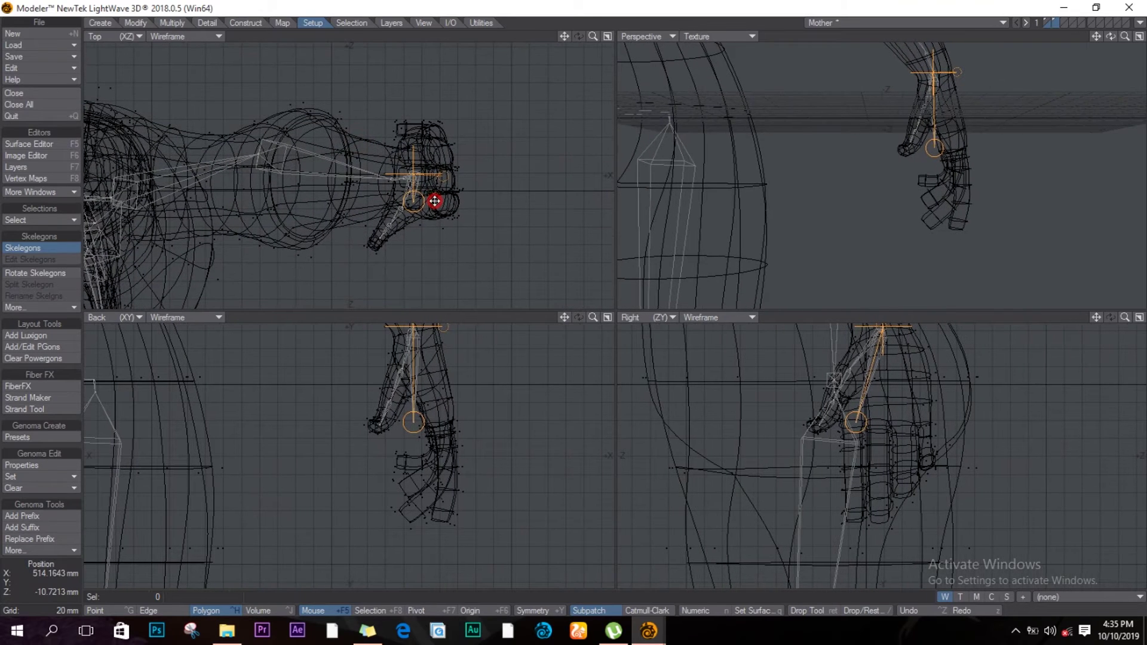
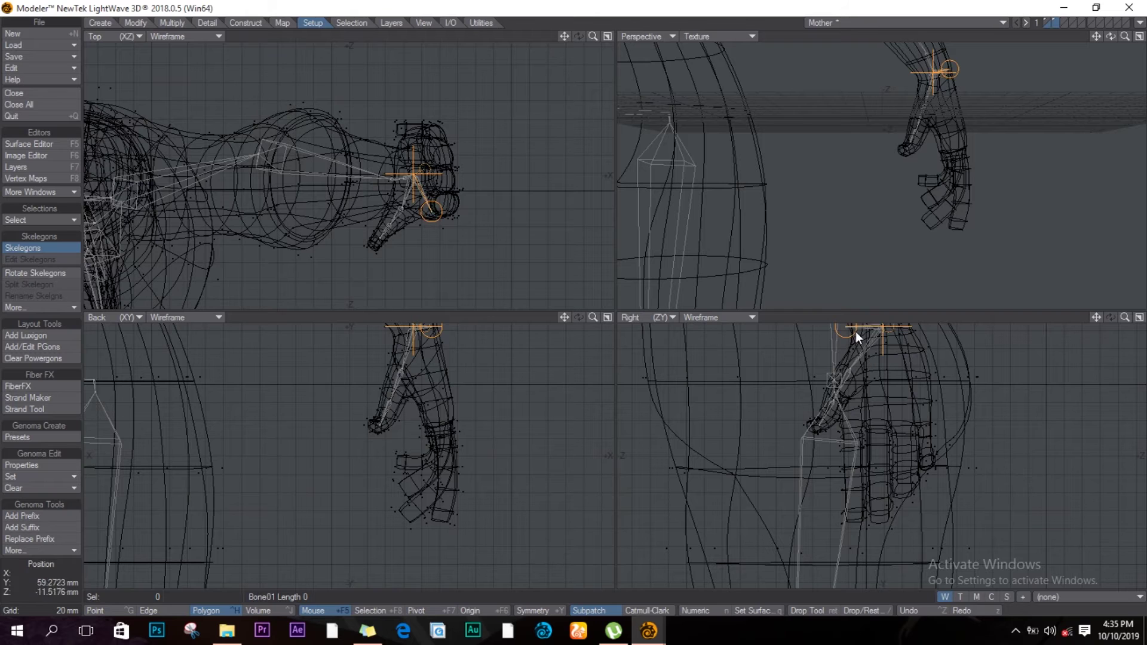
left_click_drag(848, 327, 853, 419)
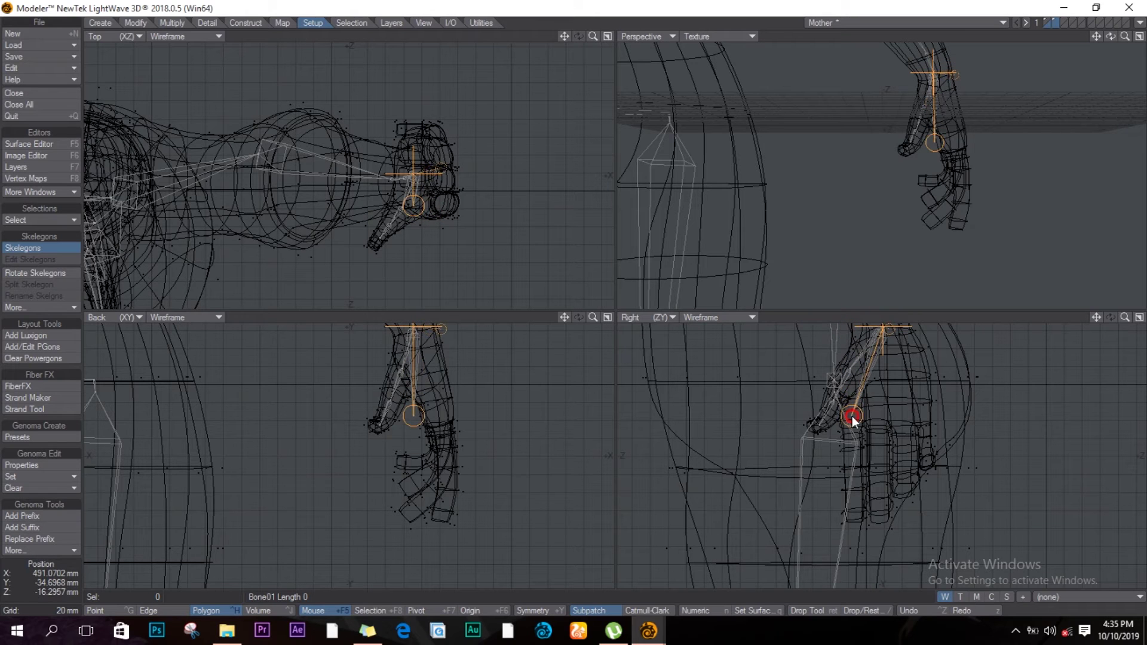
left_click_drag(412, 415, 438, 415)
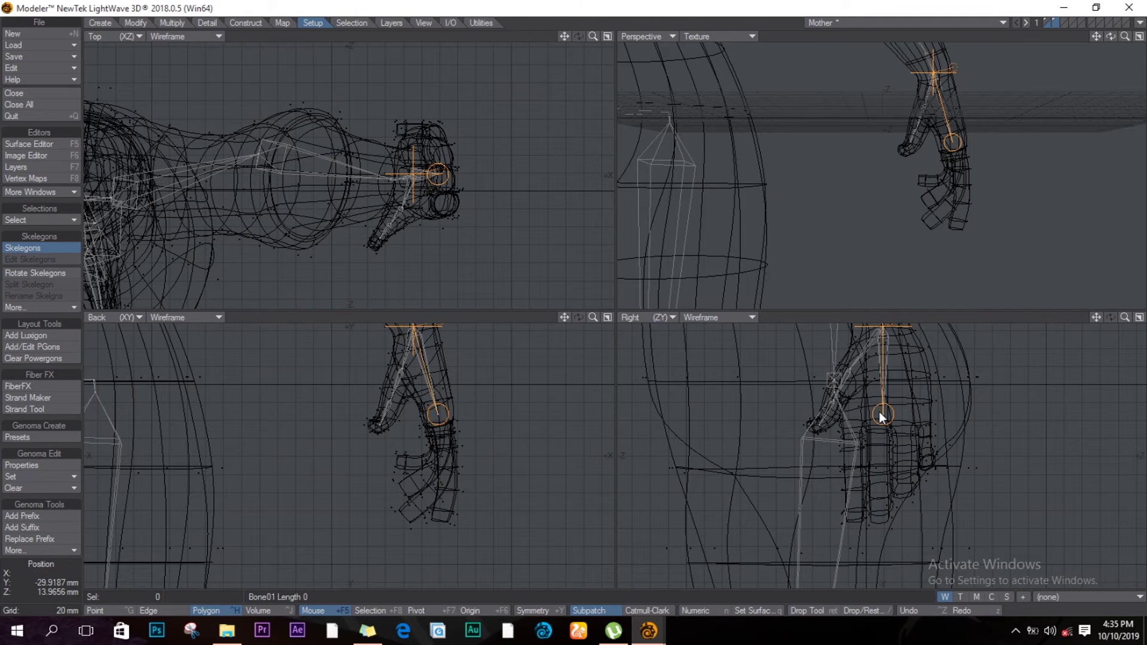
mouse_move(1110, 36)
left_mouse_down()
mouse_move(1145, 27)
mouse_move(937, 18)
mouse_move(1003, 75)
mouse_move(927, 102)
mouse_move(998, 82)
mouse_move(1039, 110)
left_mouse_up()
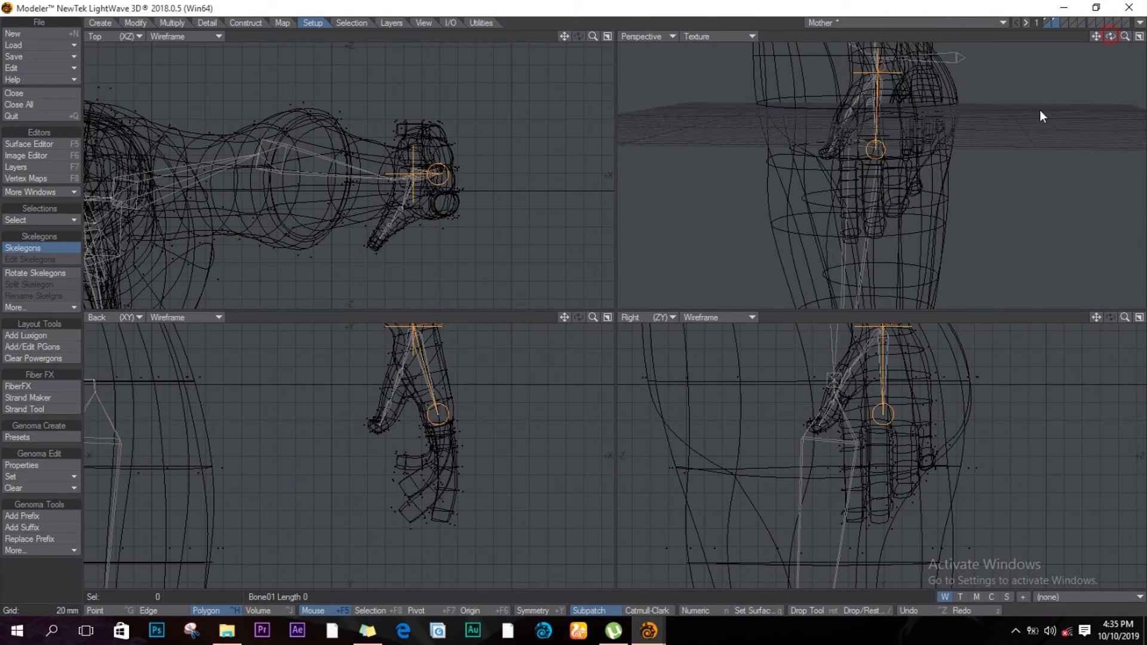
left_click_drag(873, 146, 849, 157)
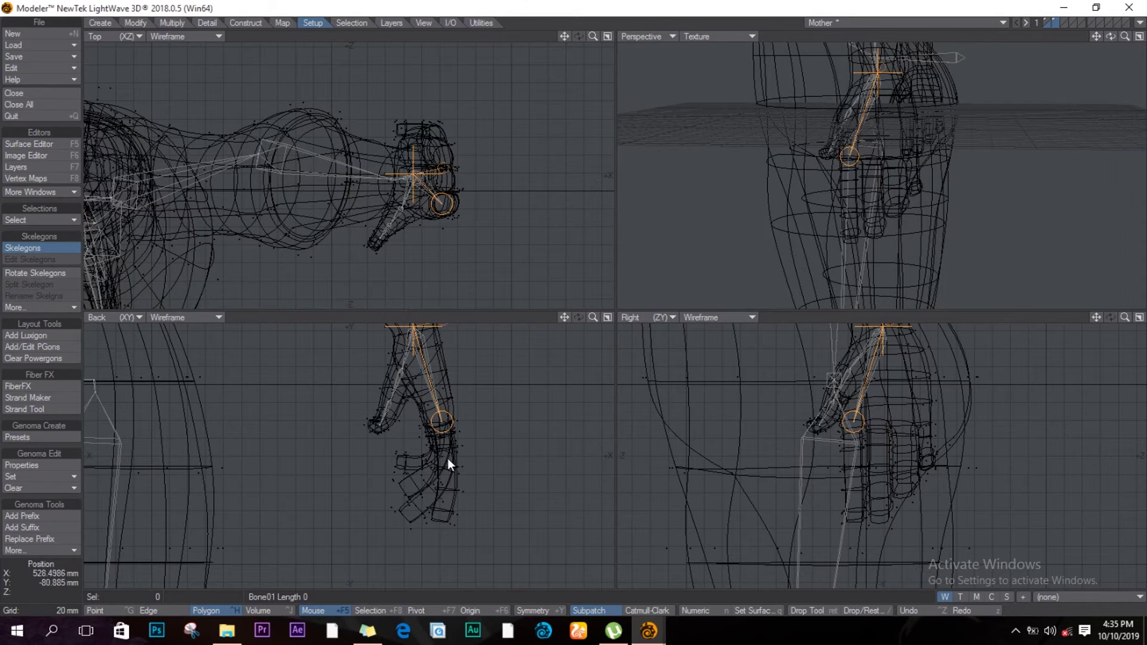
Add three bones along the index finger to its tip in the back view and finish the chain.
left_click_drag(446, 460, 438, 517)
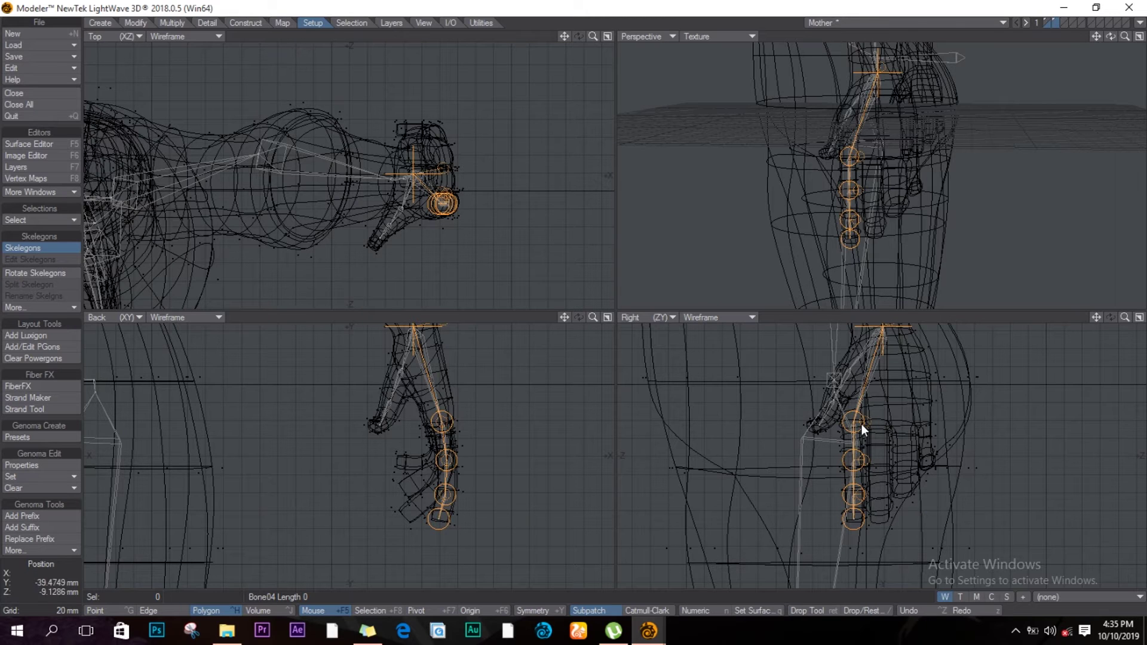
key("Return")
key("ctrl+g")
Start a new chain from the wrist bone with a palm bone to the middle finger's knuckle, adjusting its end in the back and side views.
left_click_drag(905, 374, 905, 411, "alt")
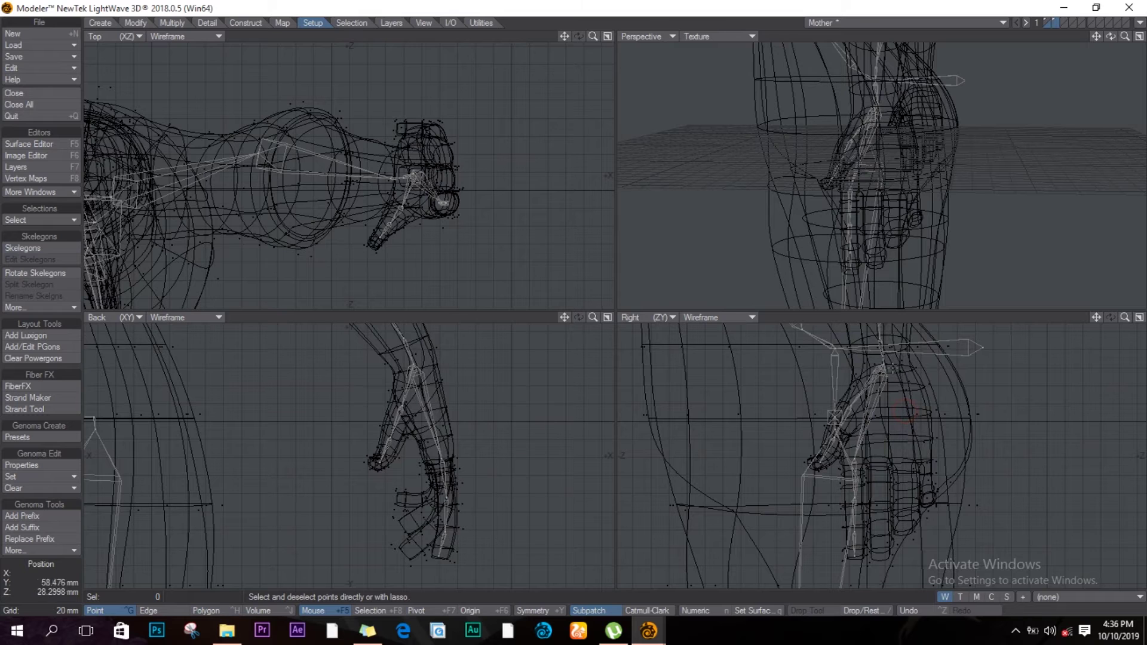
key("ctrl+h")
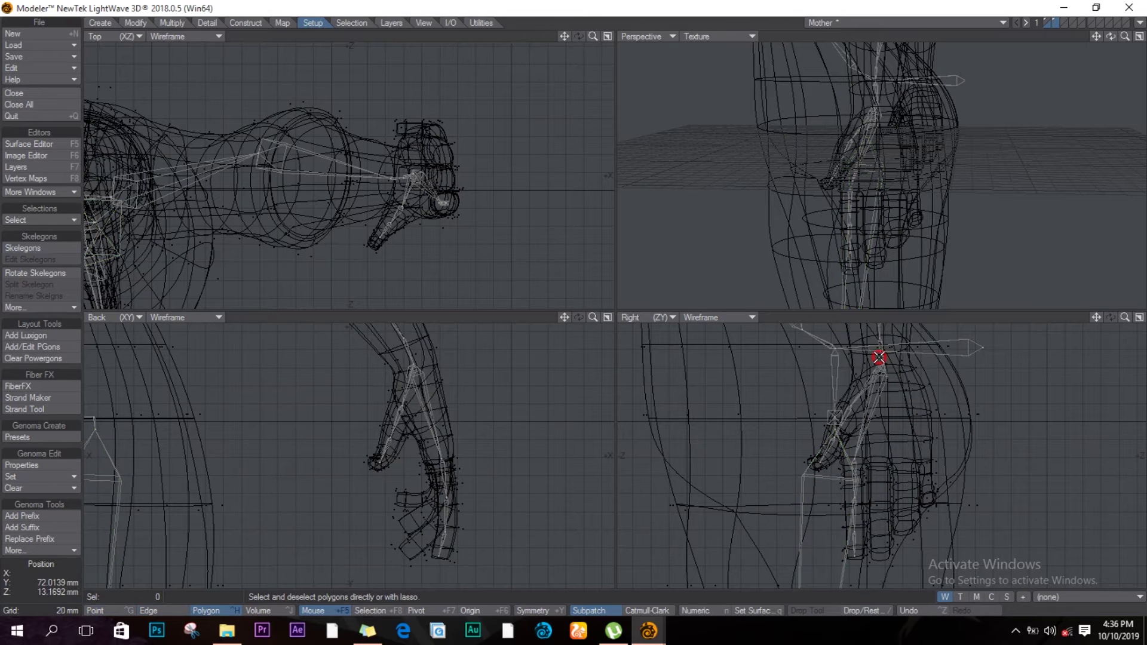
left_click(881, 357)
left_click(30, 248)
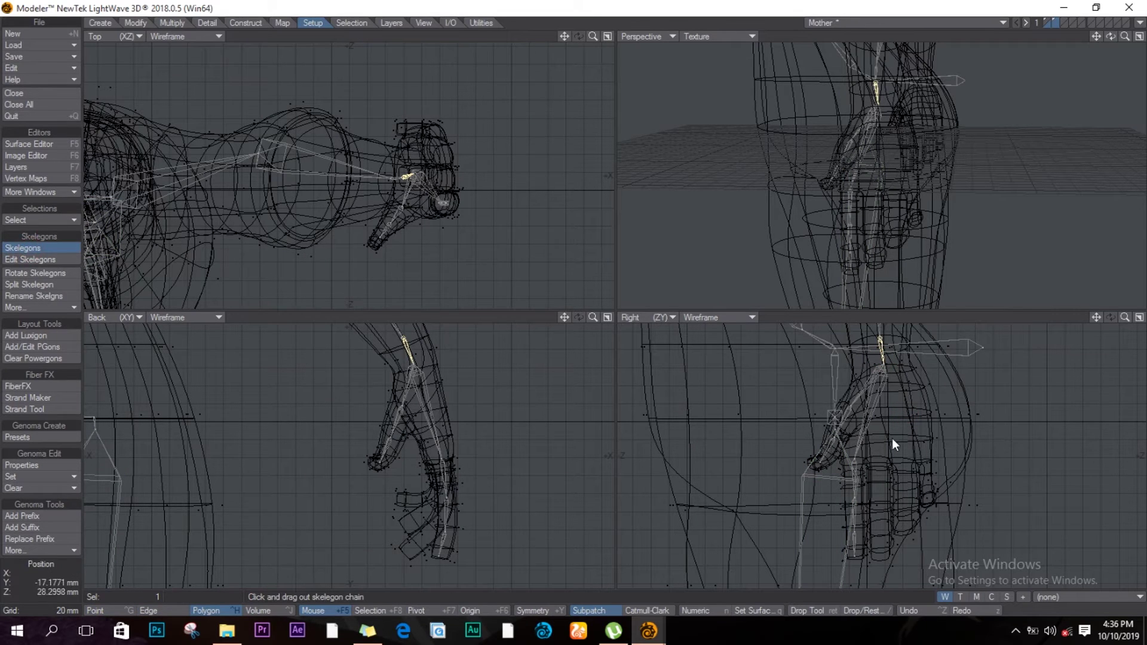
left_click(882, 467)
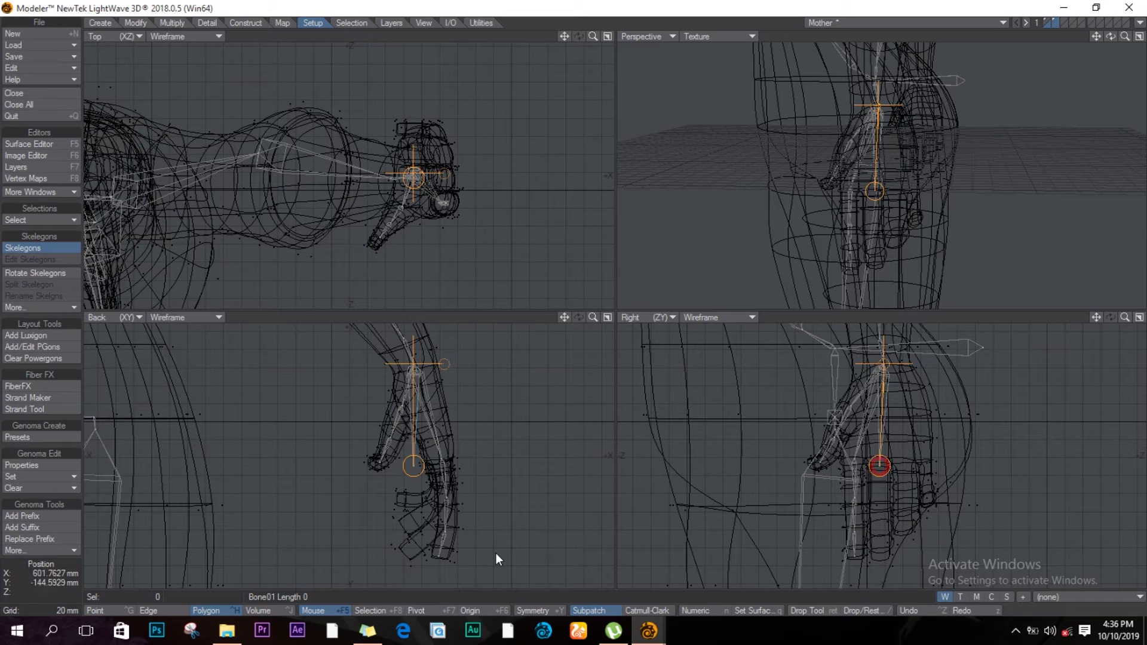
left_click_drag(418, 471, 440, 461)
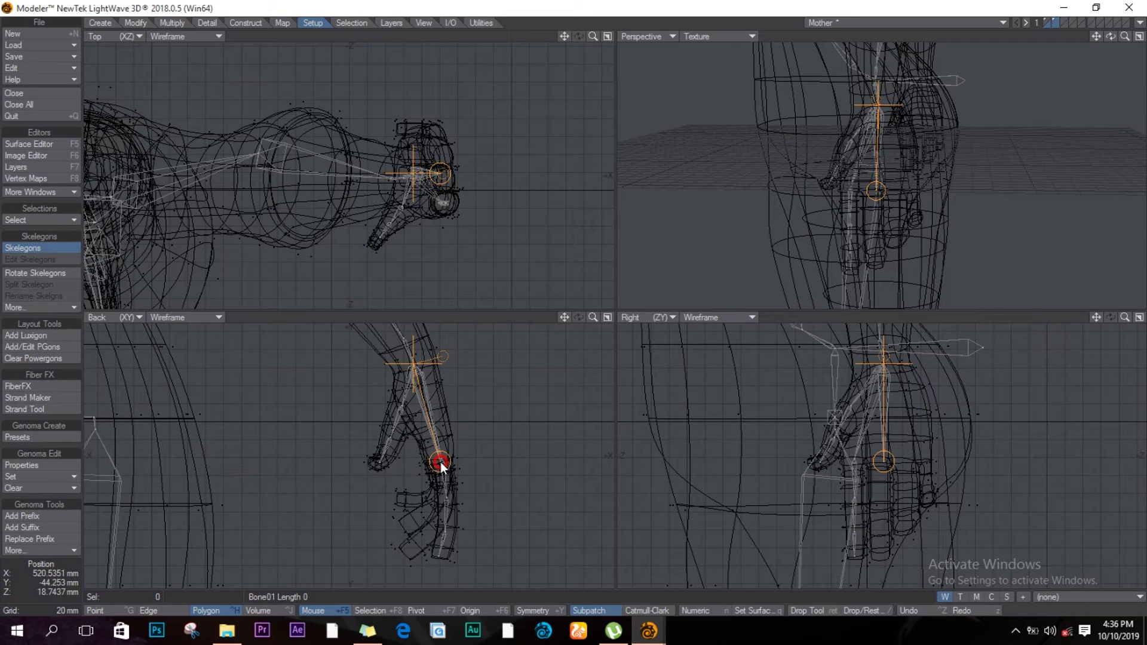
left_click(879, 463)
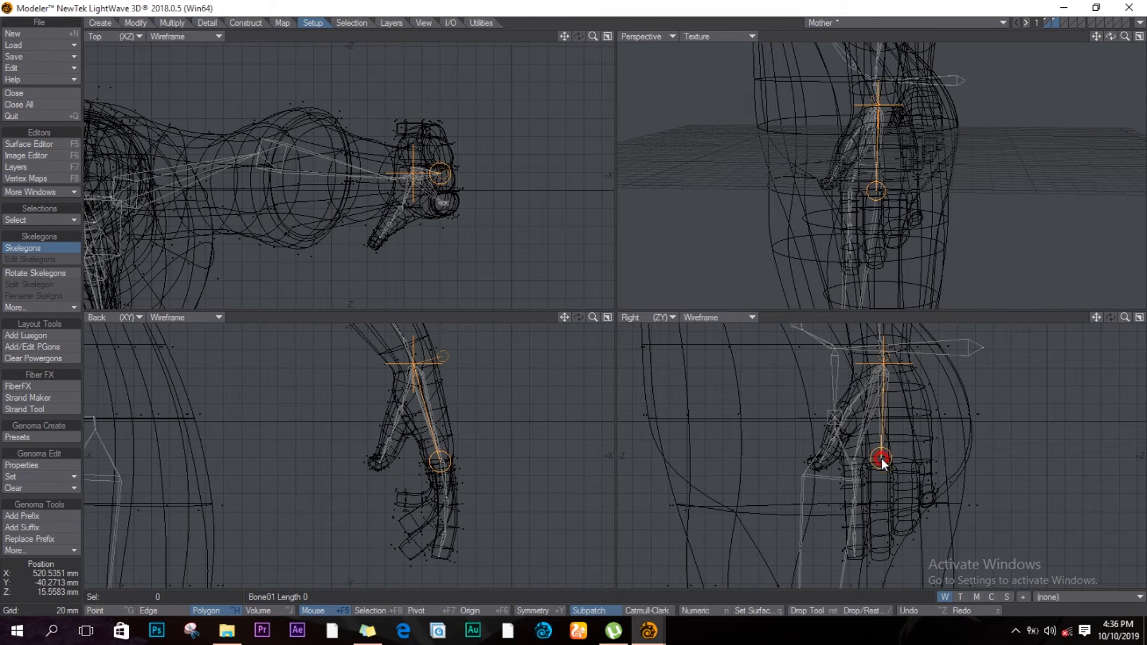
Add three bones down the middle finger to its tip, align the joints with the finger's curl in the back view, and finish the chain.
left_click_drag(875, 507, 878, 502)
left_click_drag(417, 468, 441, 463)
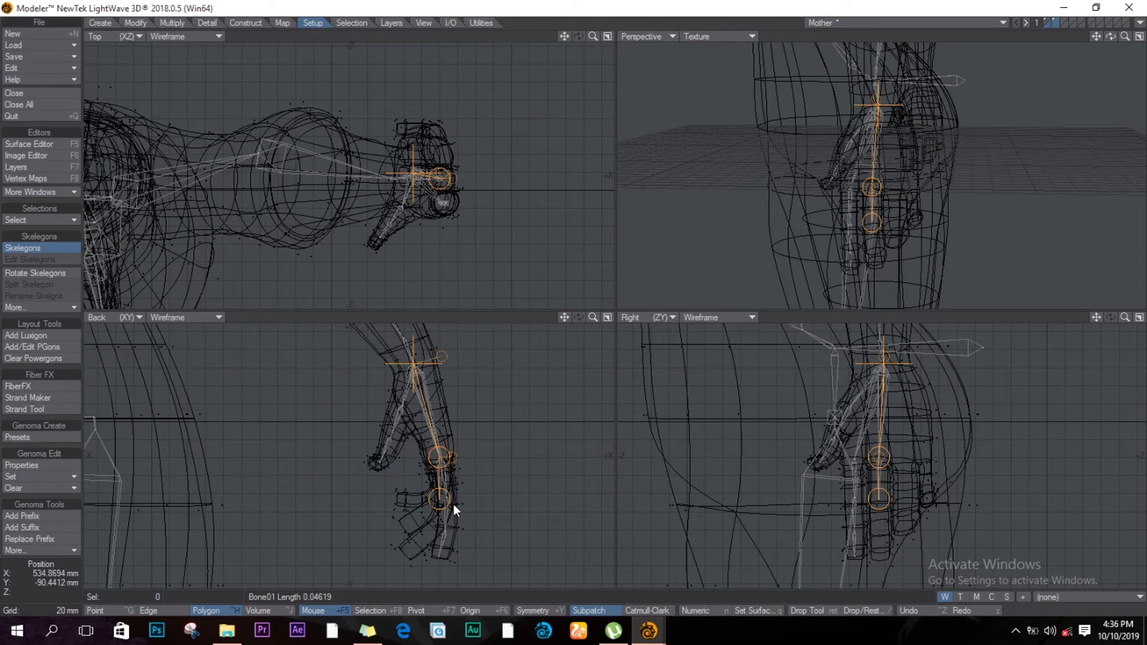
left_click_drag(883, 530, 879, 535)
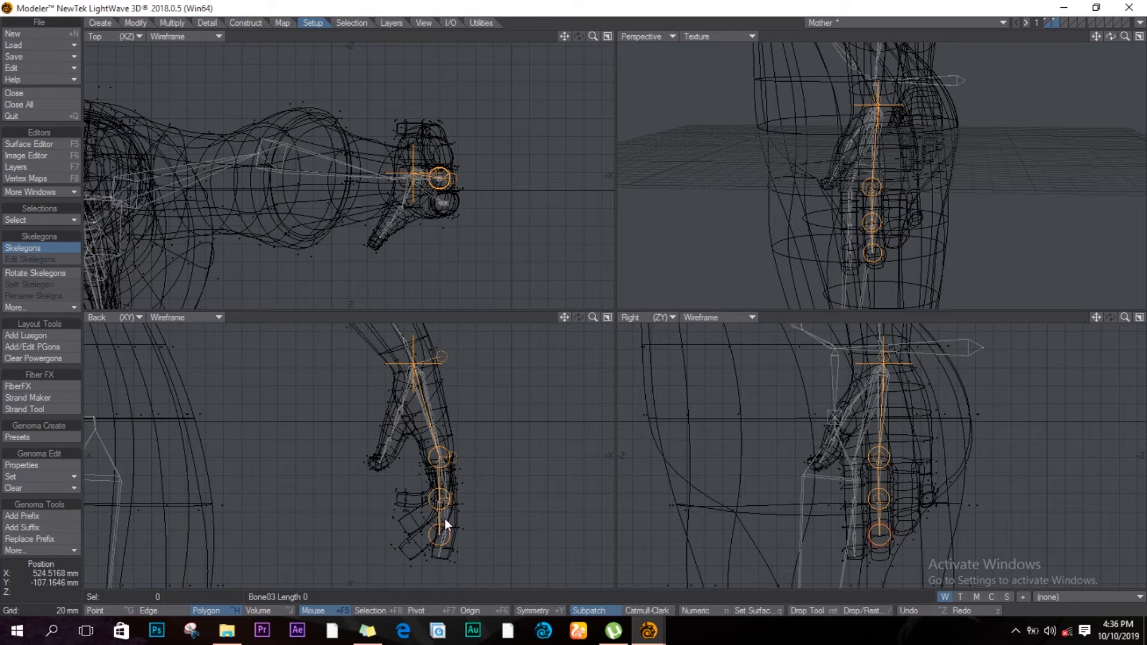
left_click_drag(437, 499, 433, 531)
left_click(408, 550)
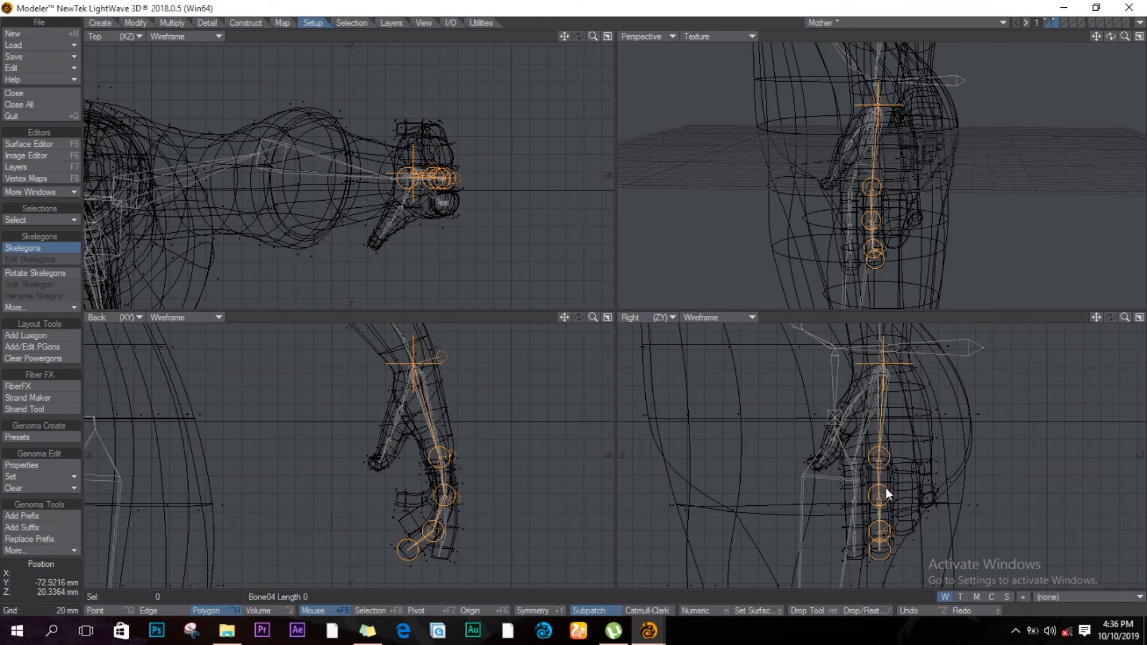
key("Return")
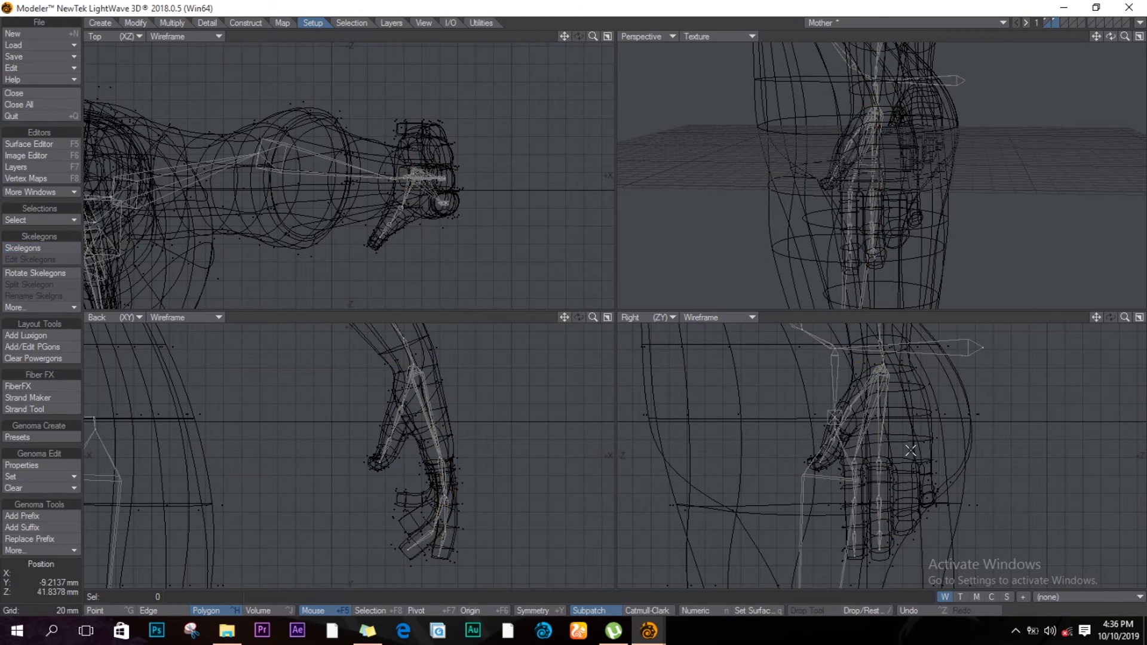
Select the wrist bone and start a new chain with a palm bone toward the ring finger's knuckle in the side view.
left_click(887, 360)
left_click(887, 365)
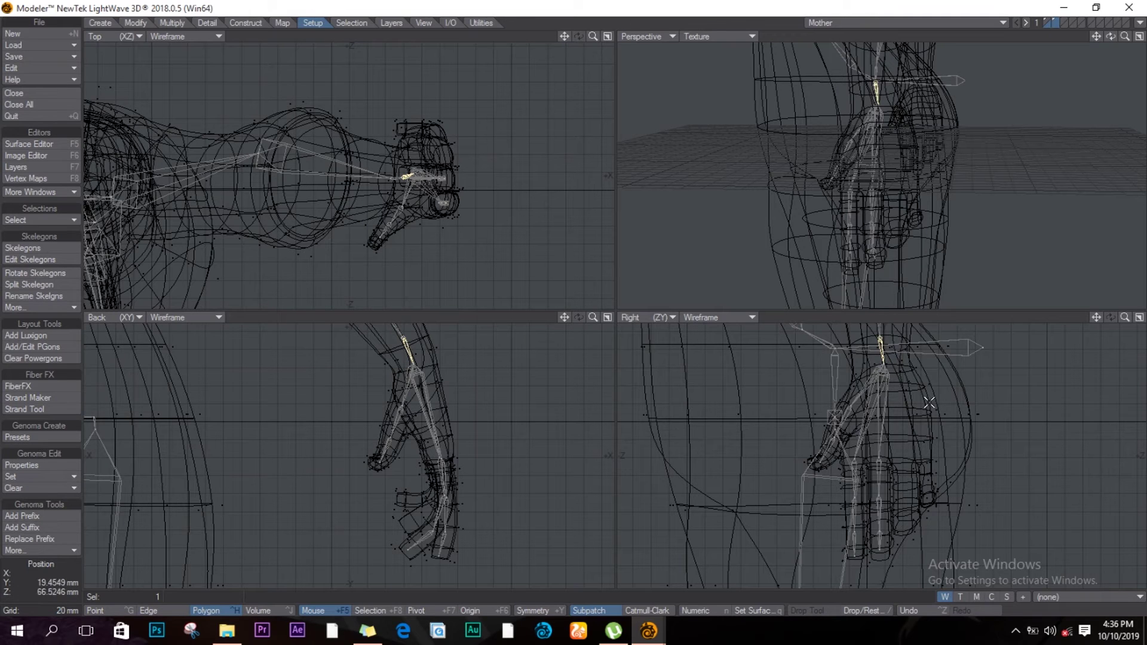
left_click(46, 248)
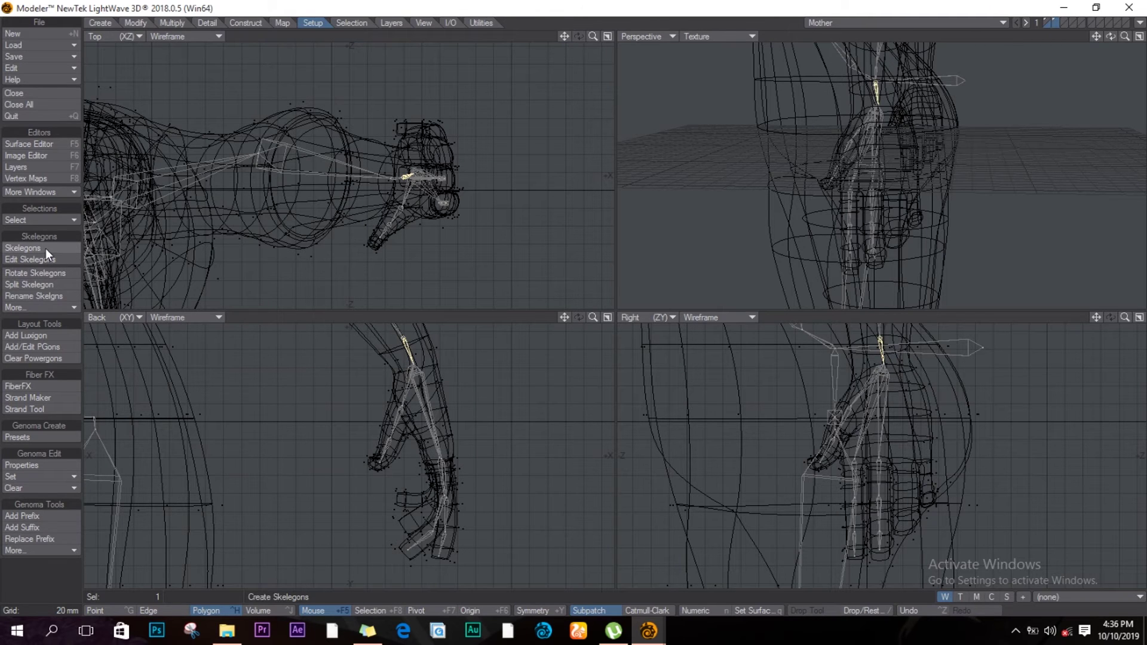
left_click(46, 249)
left_click(903, 467)
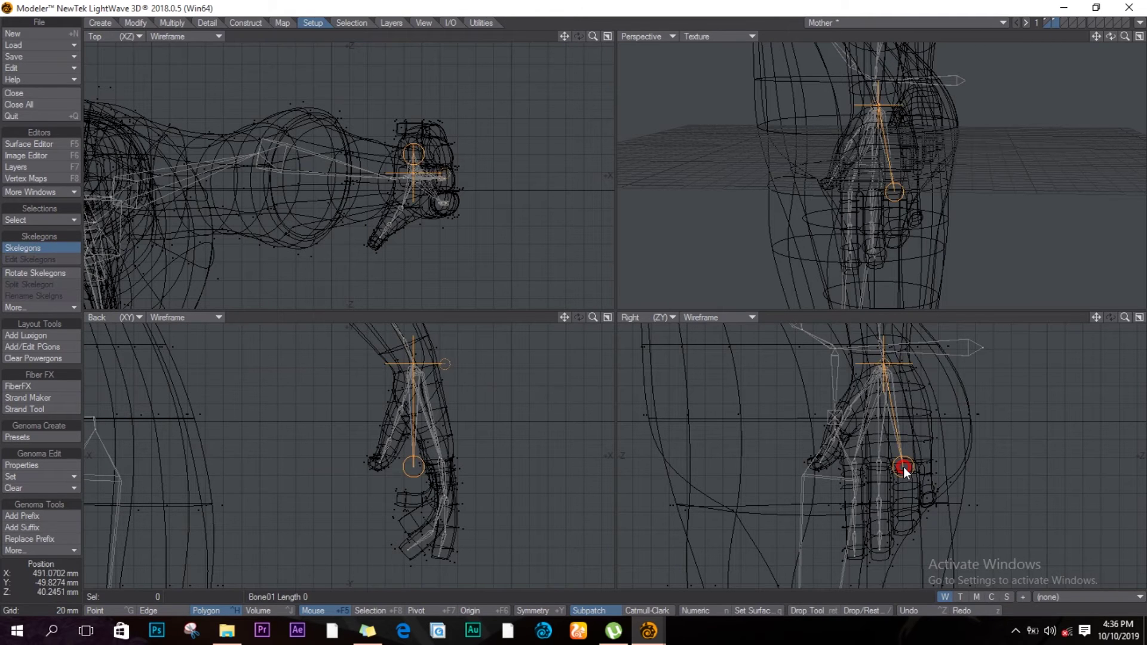
Align the new palm bone's end with the ring finger's knuckle using the back, side and perspective views.
left_click(414, 466)
left_click_drag(414, 466, 439, 461)
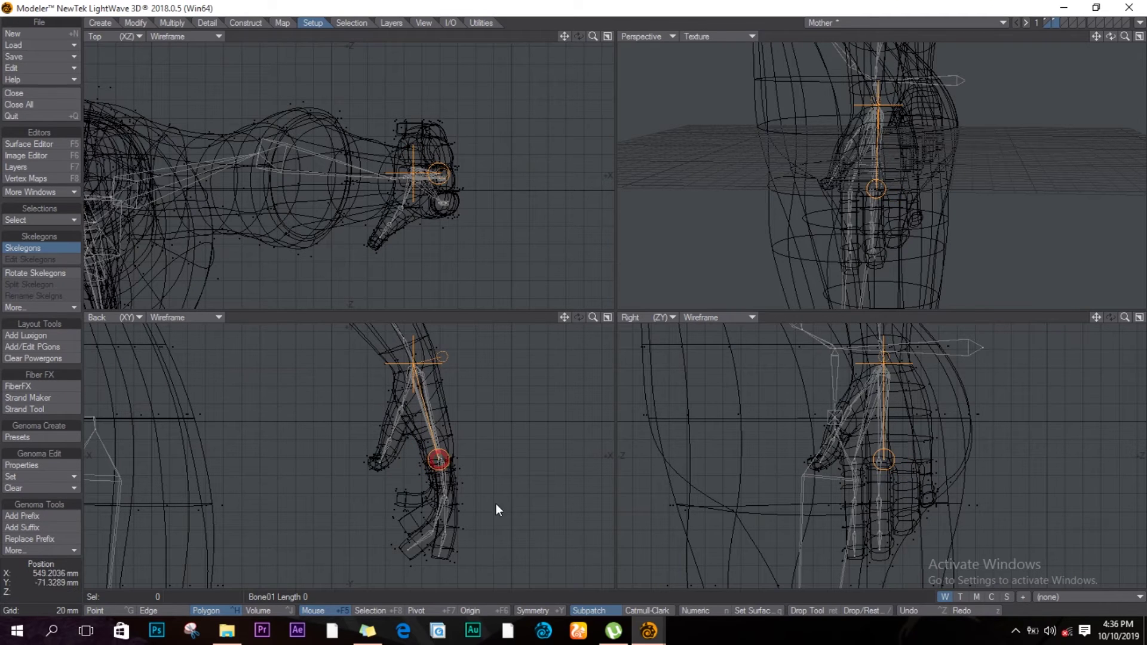
left_click_drag(885, 460, 904, 461)
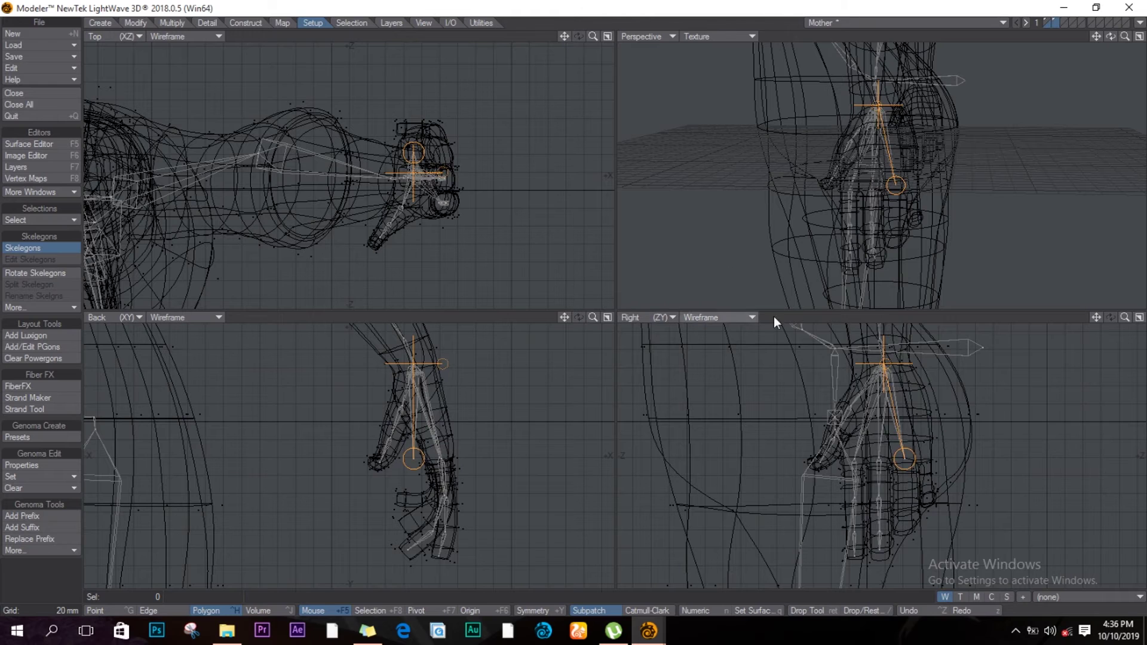
left_click_drag(418, 457, 439, 461)
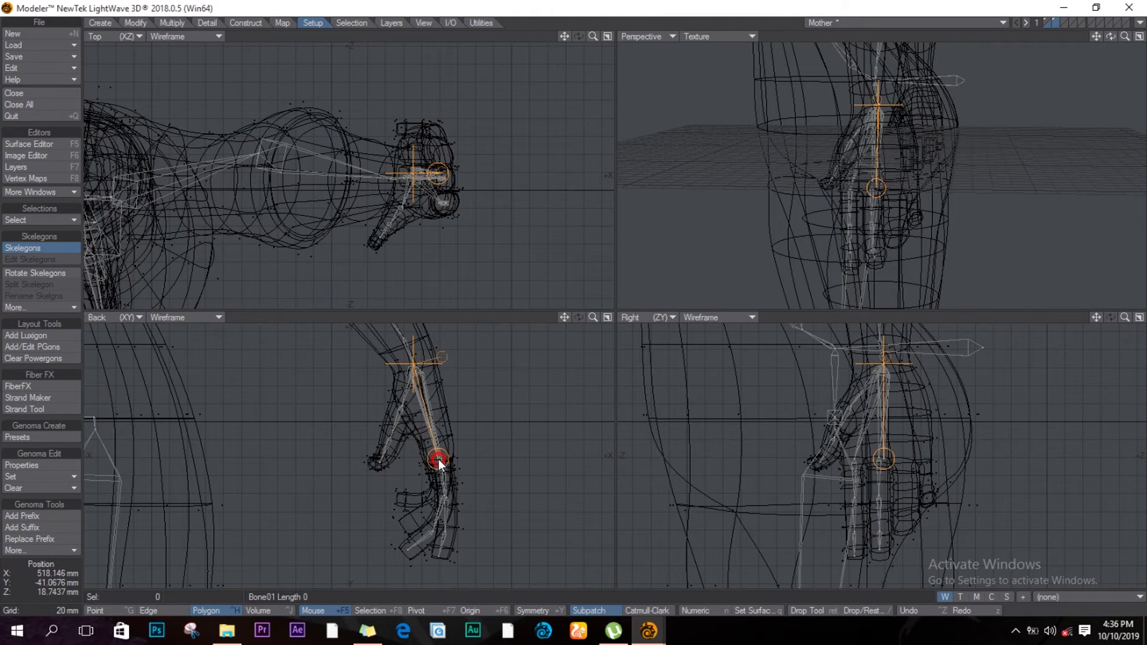
left_click_drag(883, 459, 885, 454)
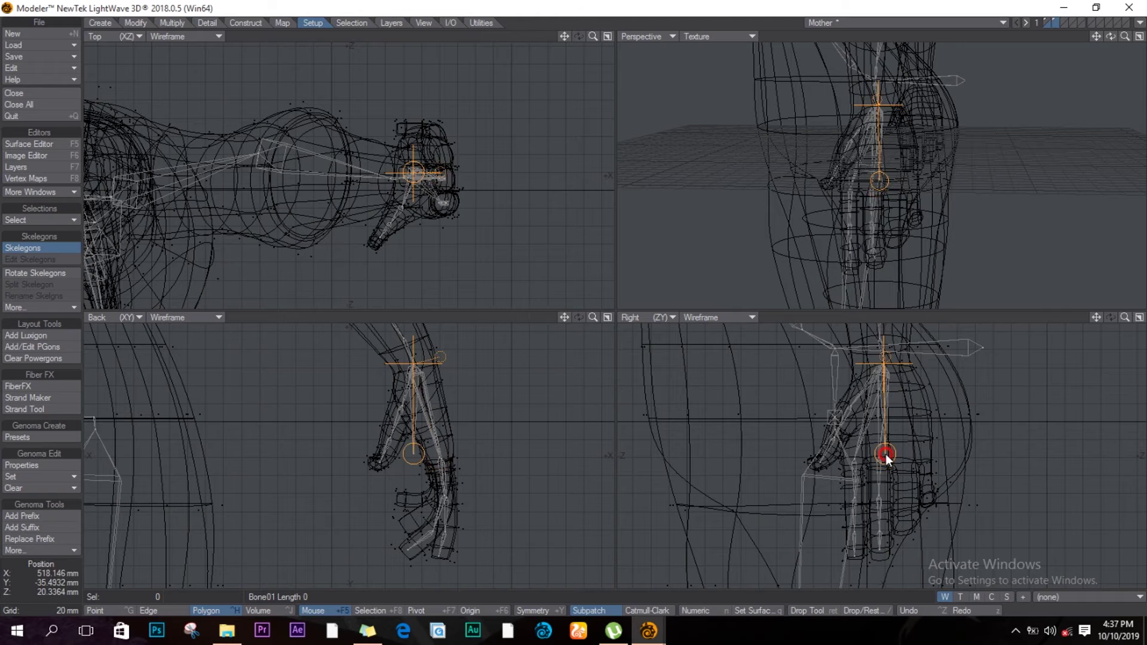
left_click_drag(417, 453, 438, 462)
left_click_drag(877, 189, 897, 193)
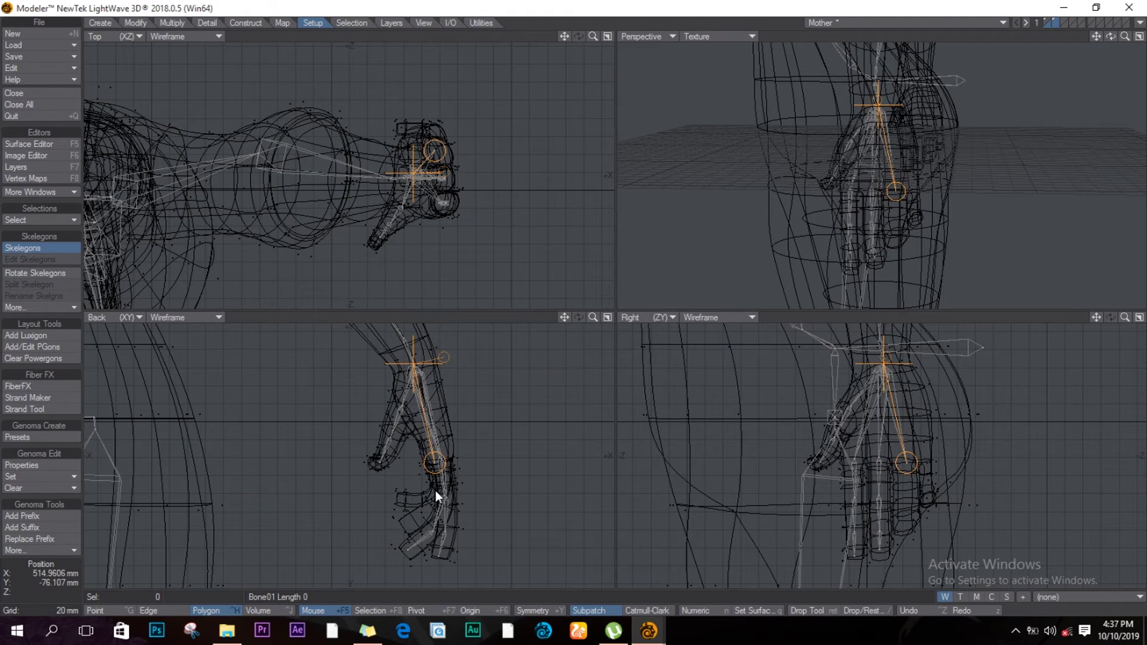
Add three bones along the ring finger's curl to its tip in the back view and finish the chain.
left_click_drag(441, 492, 442, 497)
left_click(427, 514)
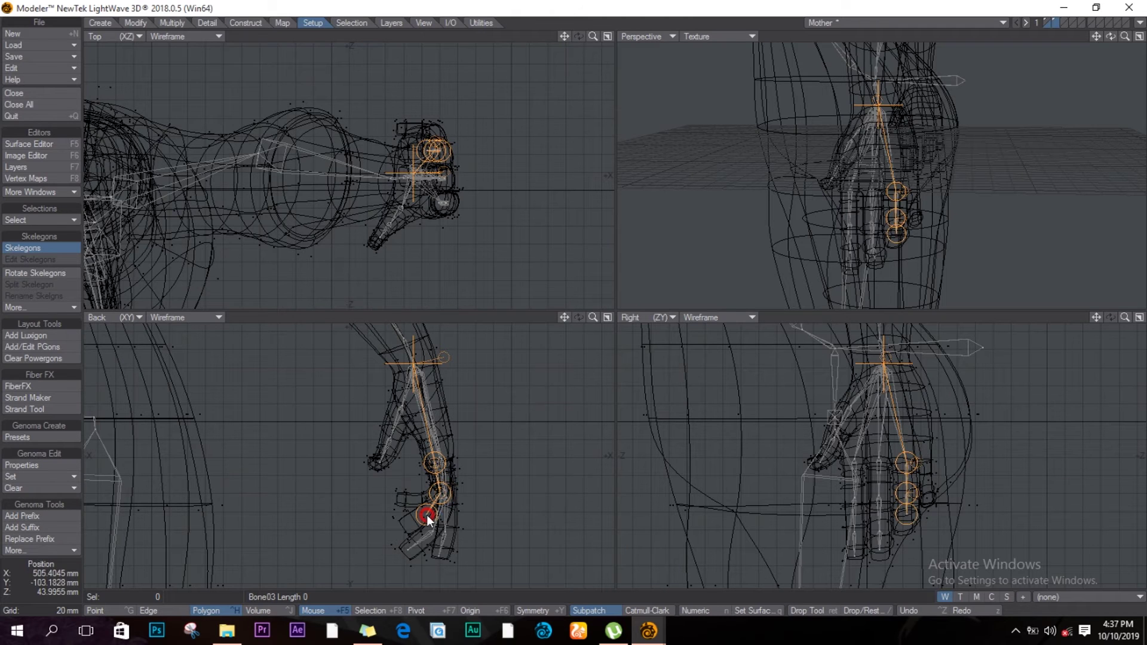
left_click(403, 526)
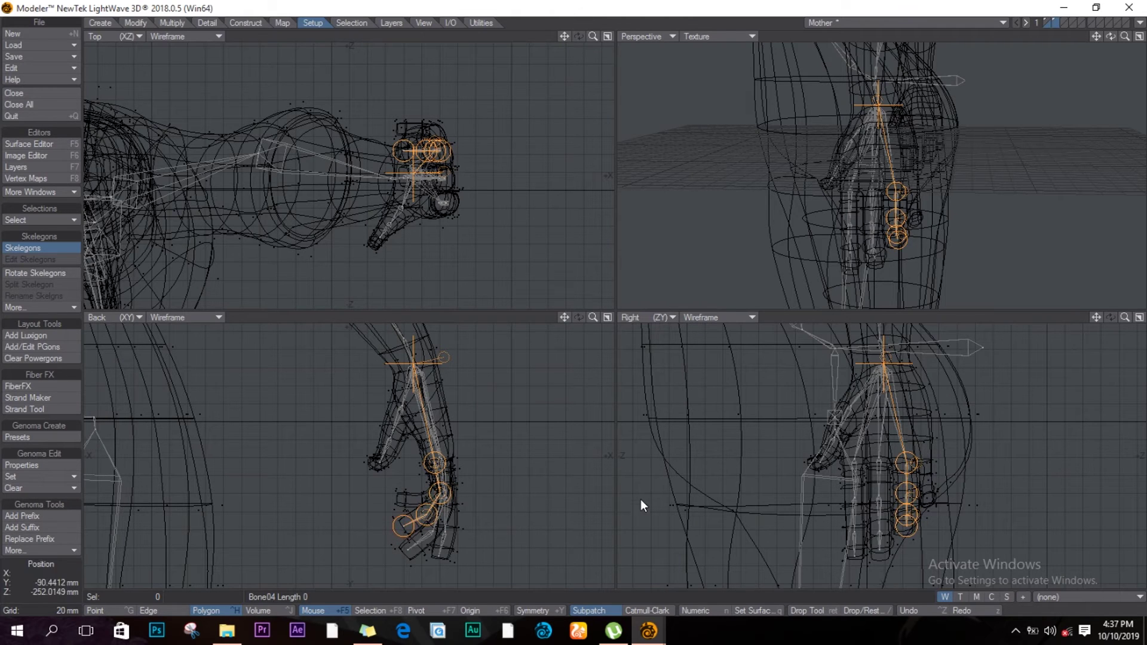
key("Return")
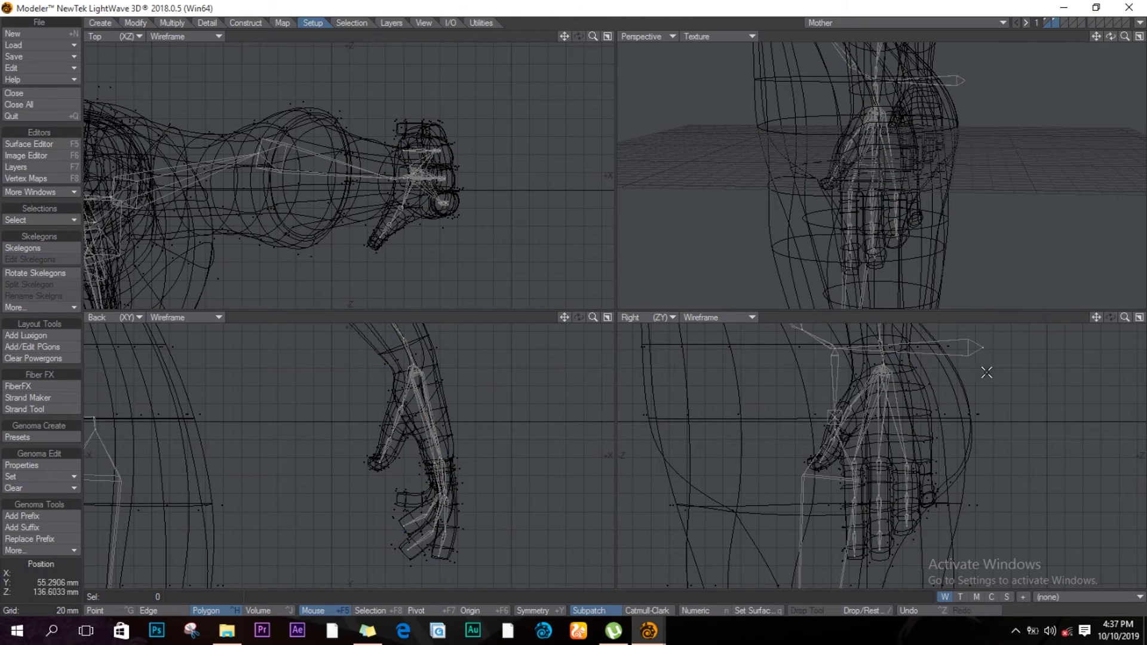
Build a skelegon chain from the wrist bone through the little finger's knuckle to its tip, aligning it in the back and side views.
left_click(885, 360)
left_click(72, 247)
left_click_drag(921, 441, 925, 456)
left_click_drag(411, 456, 439, 489)
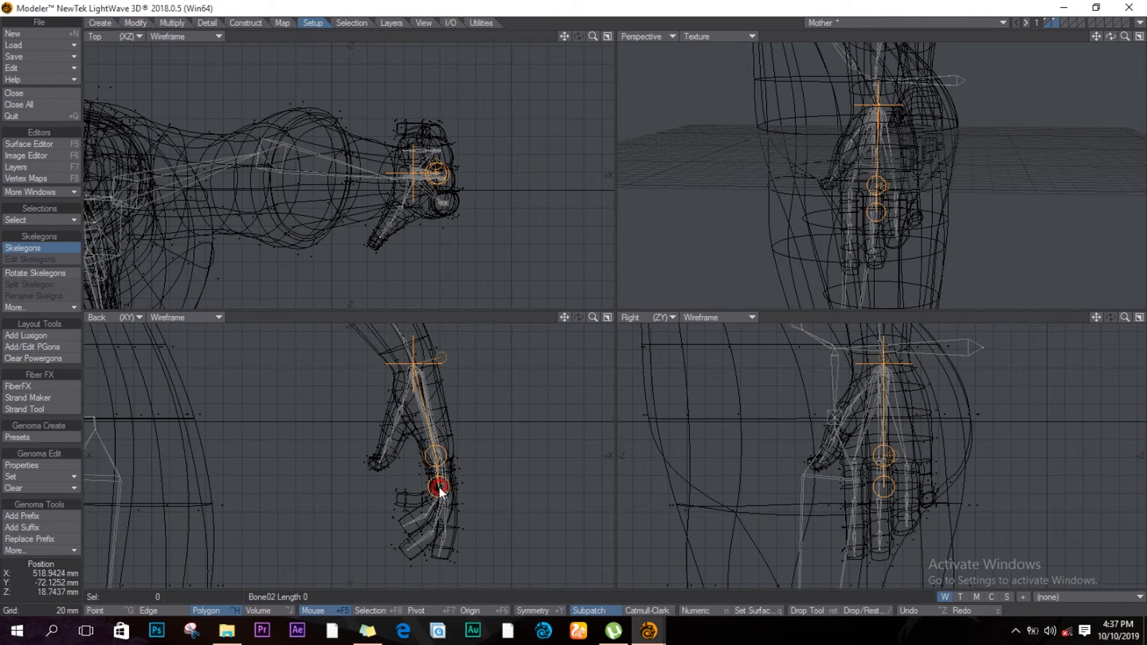
left_click_drag(885, 455, 926, 457)
left_click_drag(426, 497, 401, 501)
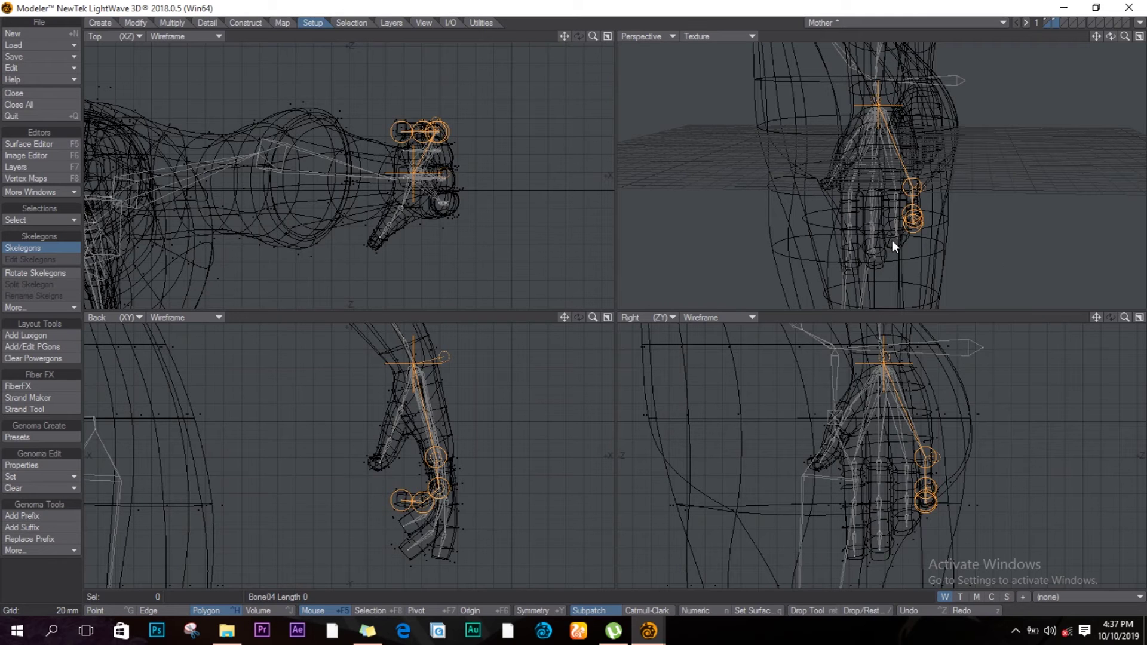
key("Return")
Mirror the skeleton across the X axis with its centre at 0 m and Merge Points enabled.
left_click_drag(1111, 36, 683, 324)
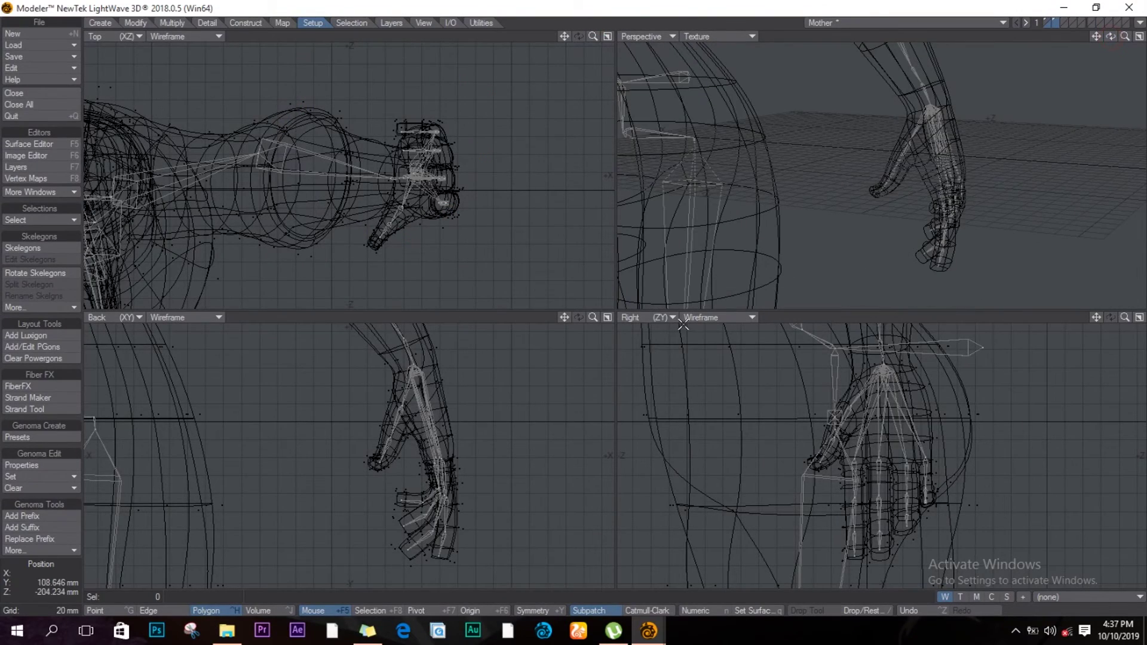
key("a")
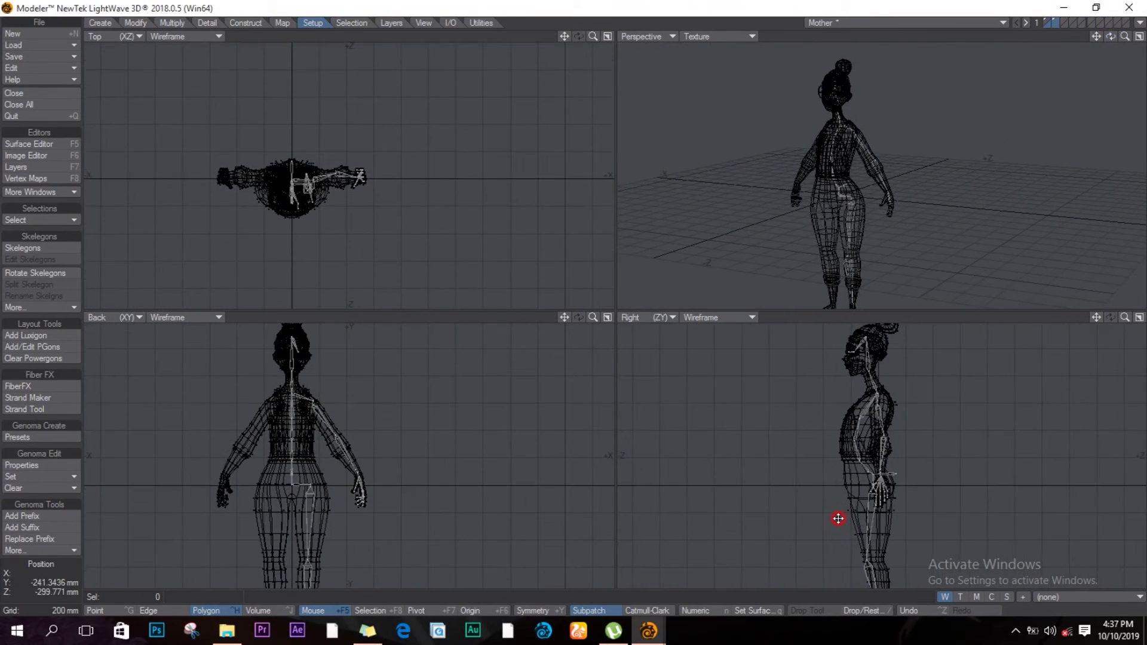
left_click_drag(325, 518, 387, 482)
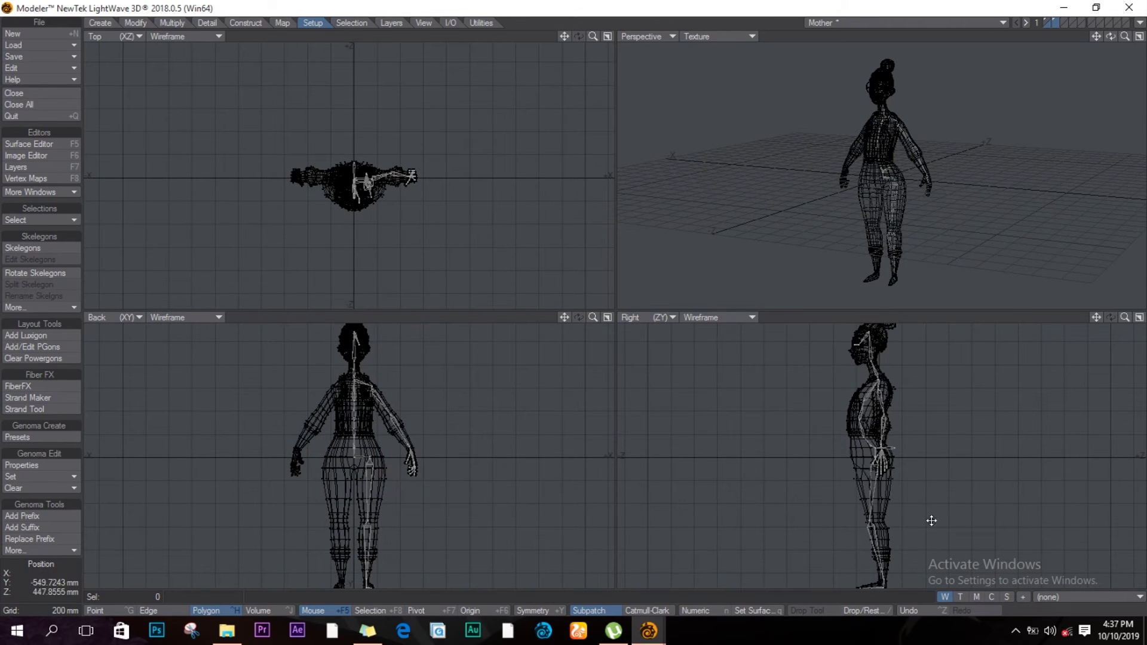
left_click_drag(928, 518, 894, 494, "ctrl+alt")
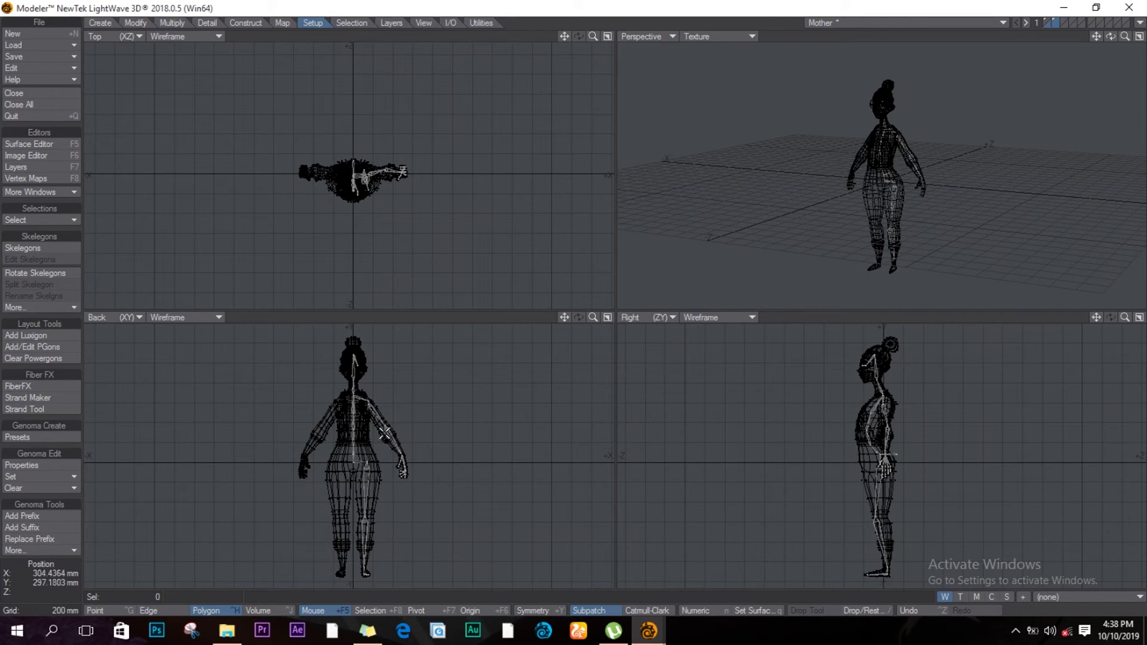
key("shift+v")
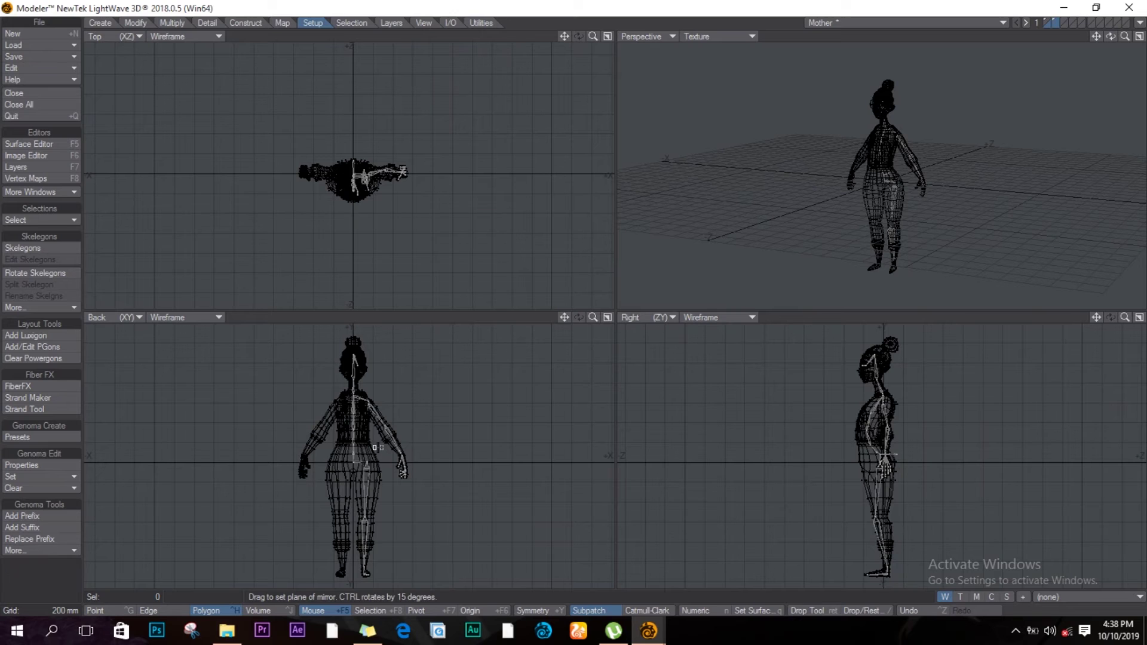
key("n")
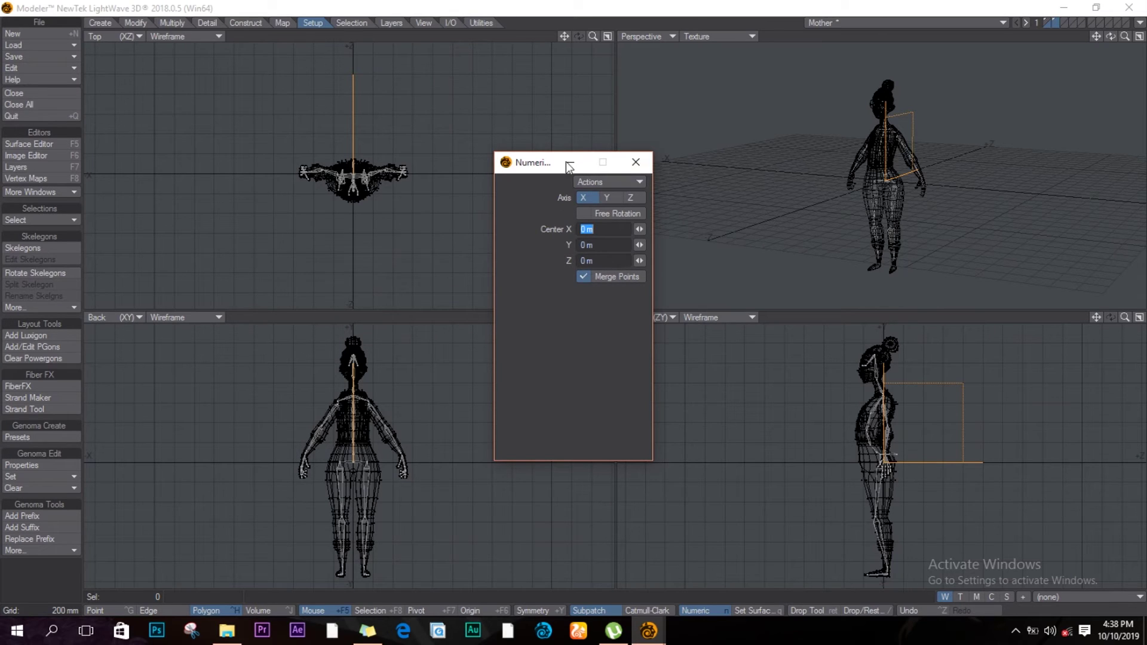
left_click(634, 169)
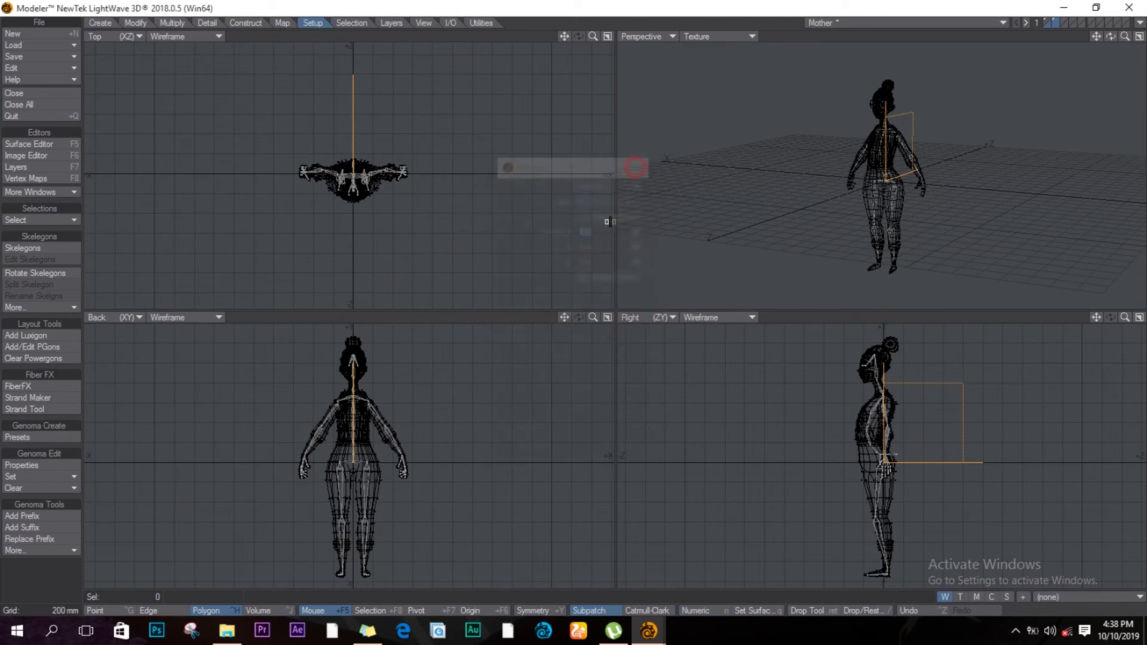
key("space")
Examine the mirrored skeleton's fit inside the mesh around the shoulders and over the full body.
left_click_drag(367, 432, 519, 443, "ctrl+alt")
left_click_drag(326, 436, 365, 576, "alt")
scroll(364, 577, "down", 4)
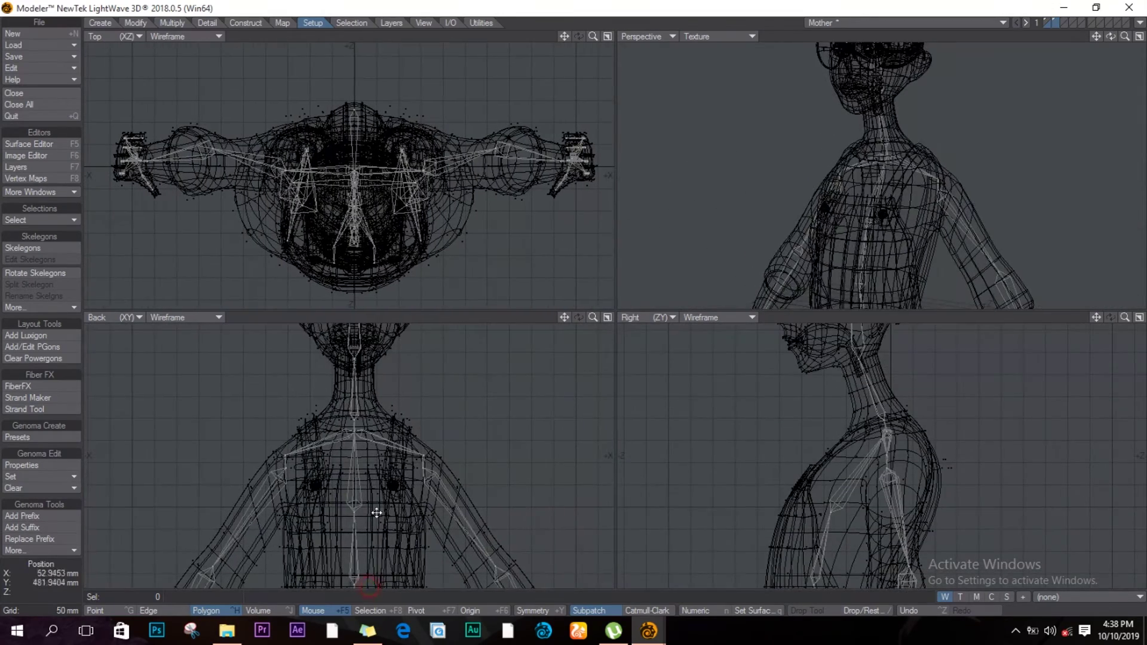
scroll(351, 531, "down", 6)
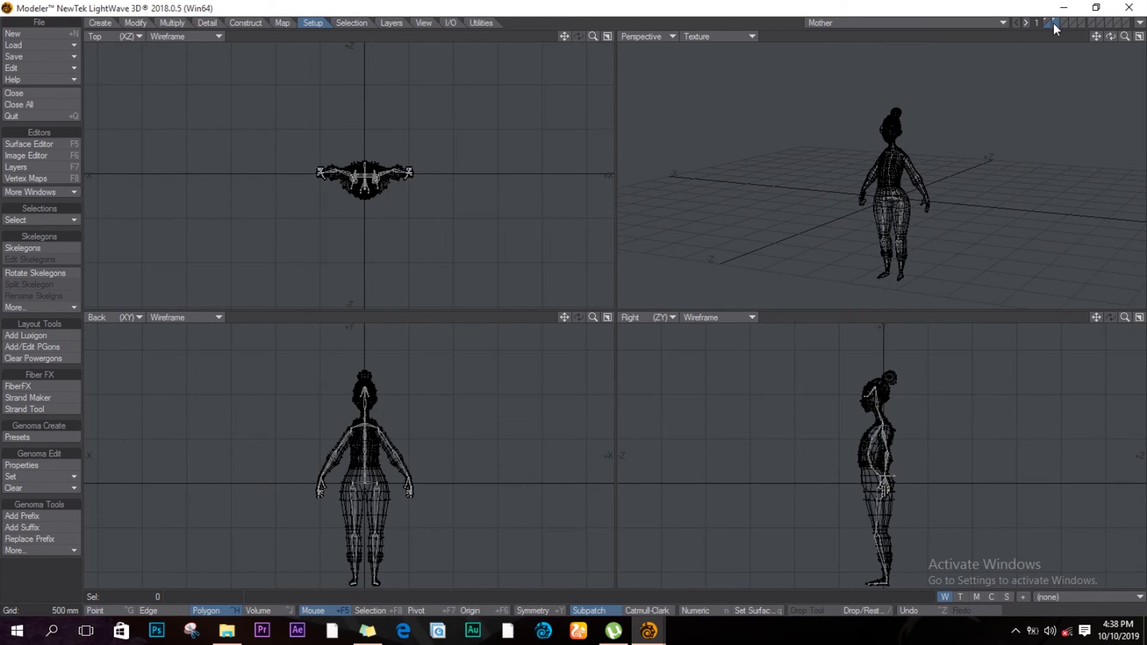
left_click_drag(1111, 36, 870, 118)
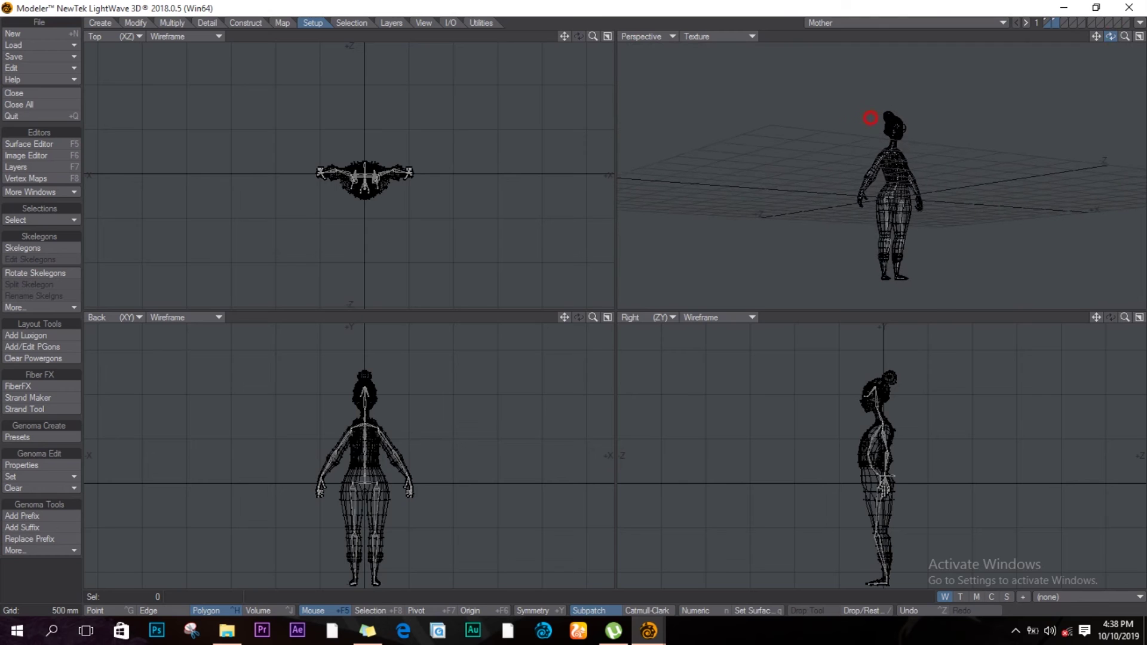
Try the Move tool on the skeleton at the knees in the side view and save the object.
left_click_drag(886, 528, 831, 408, "ctrl+alt")
key("t")
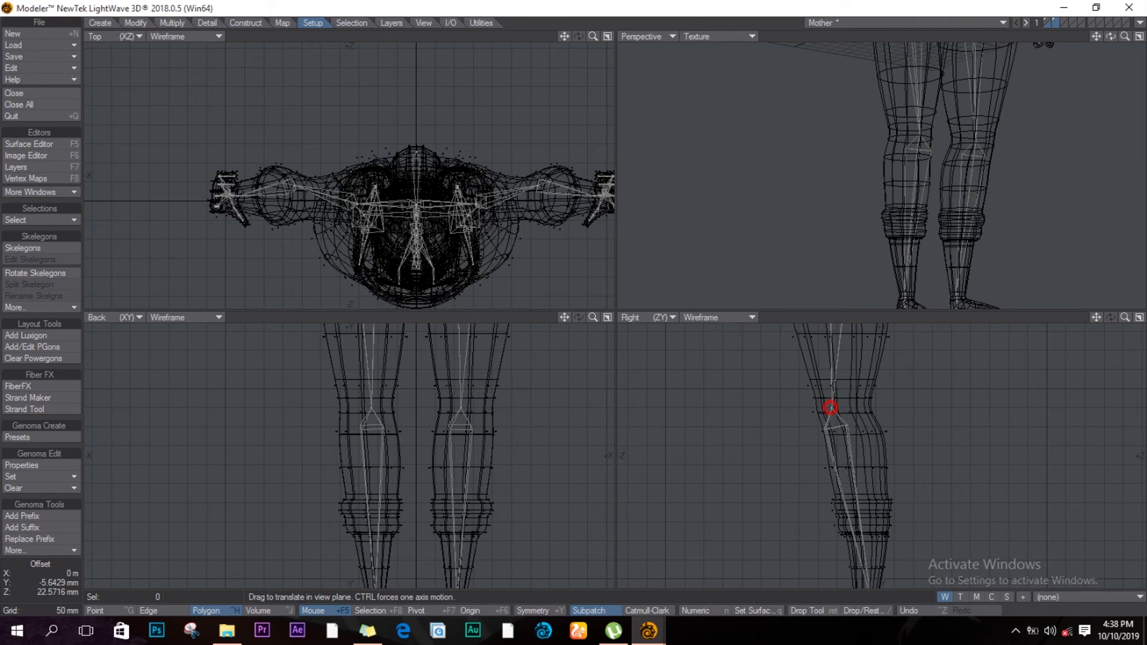
left_click_drag(834, 449, 863, 450, "ctrl+alt")
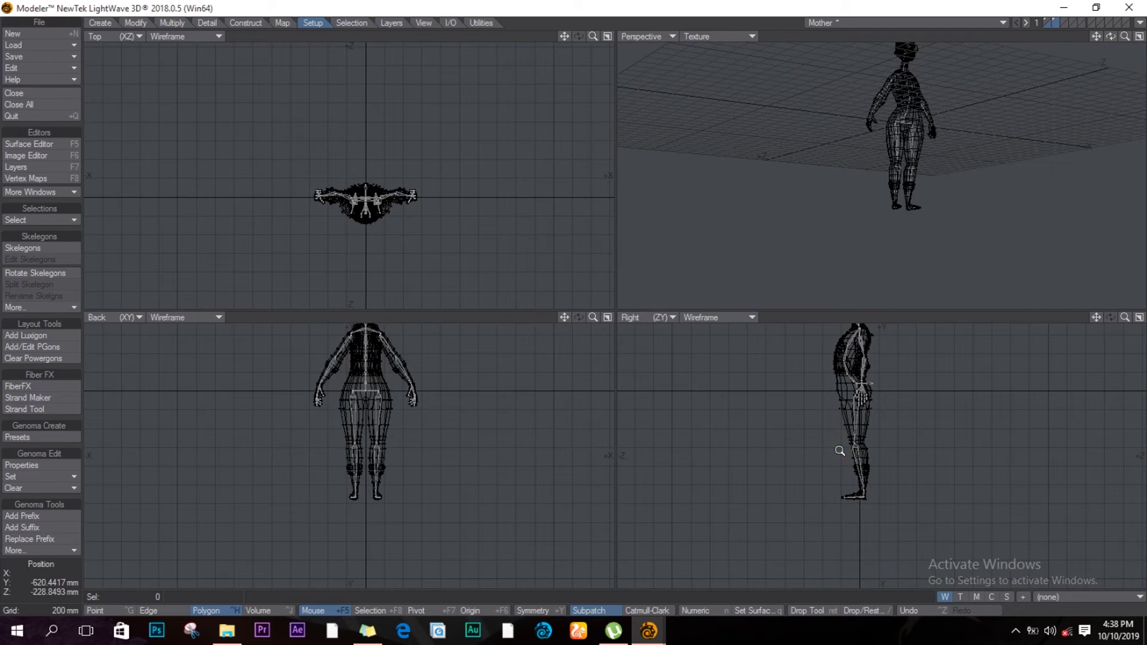
key("s")
Cut the skeleton from its own layer and paste it into the character mesh's layer.
key("t")
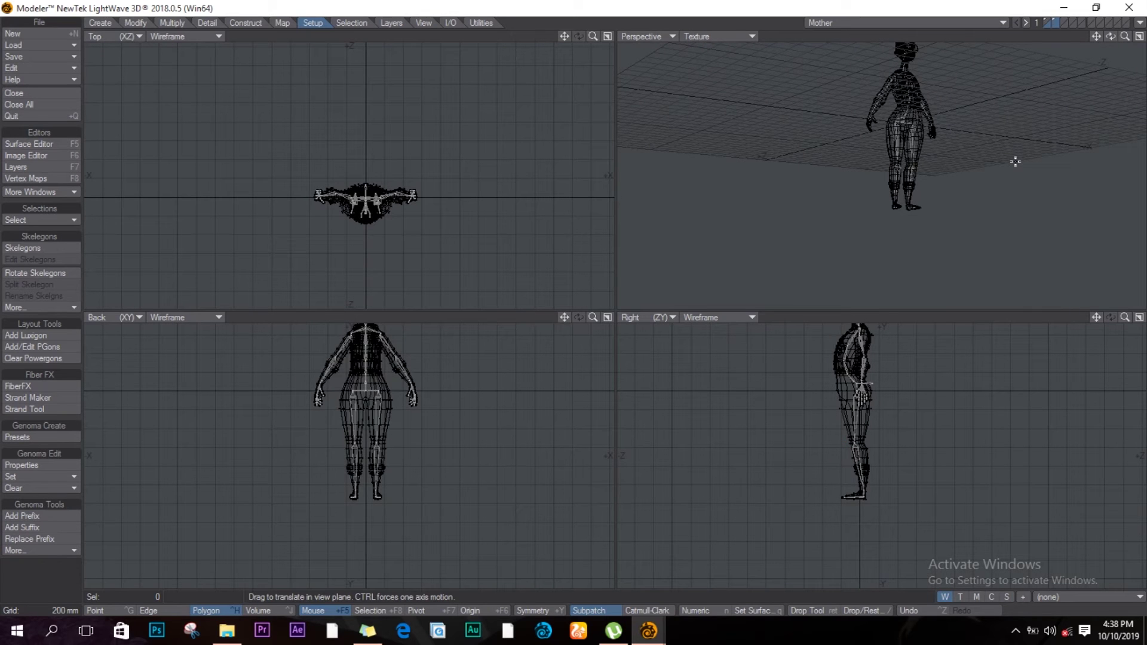
key("ctrl+x")
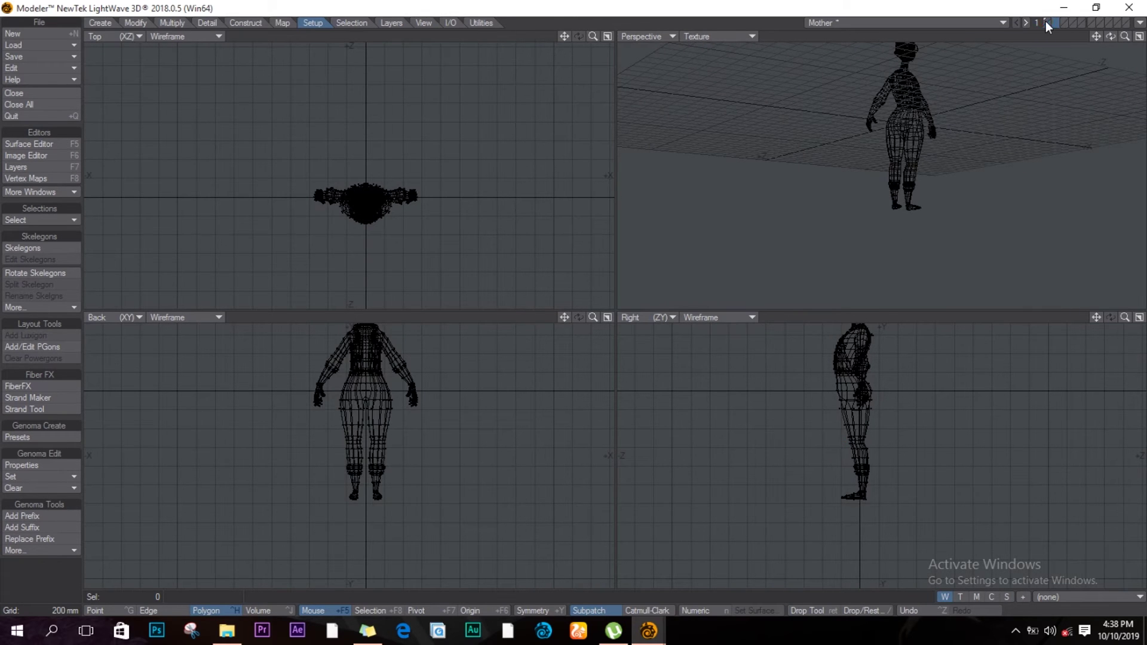
left_click(1045, 21)
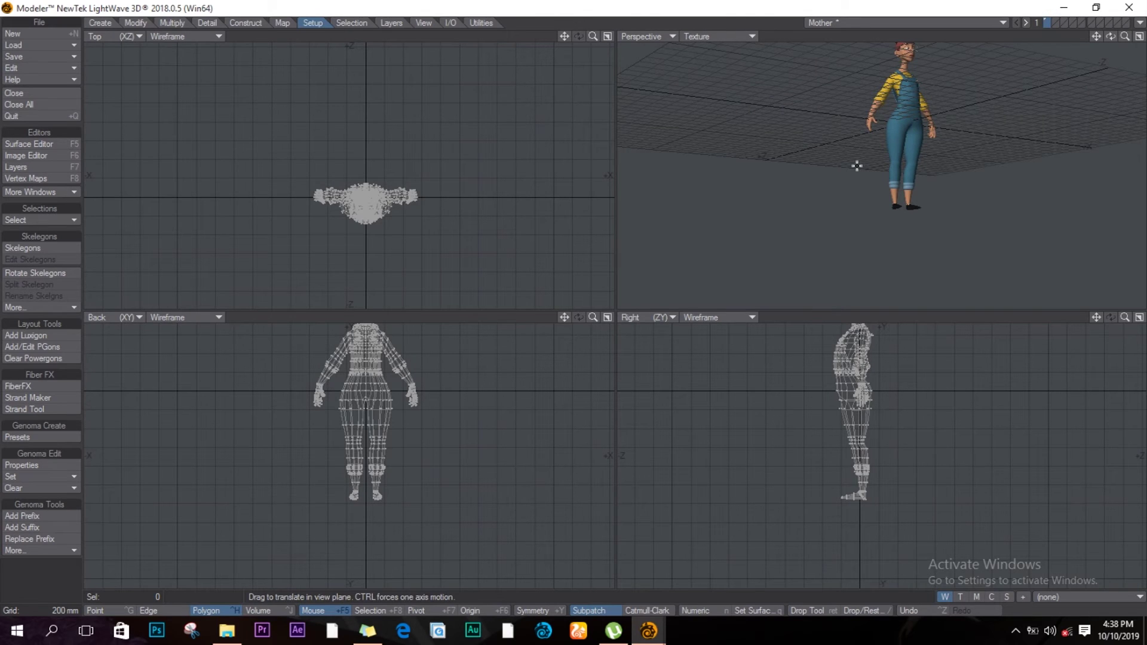
key("ctrl+v")
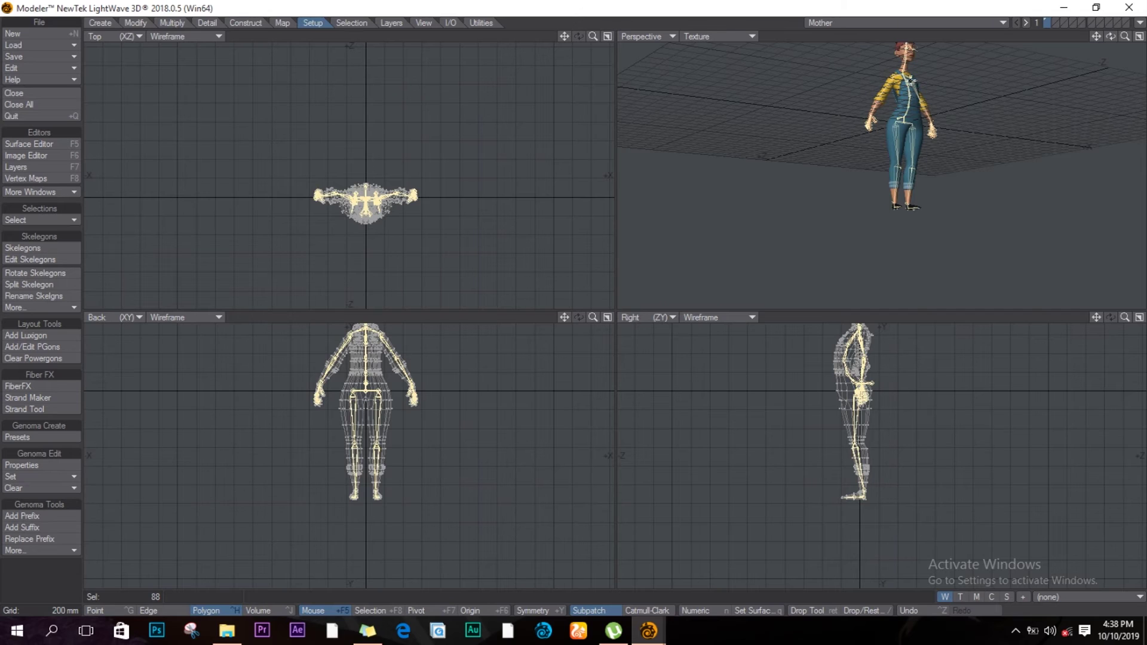
Send the Mother object to LightWave Layout and convert its skelegons into bones there.
left_click(1140, 24)
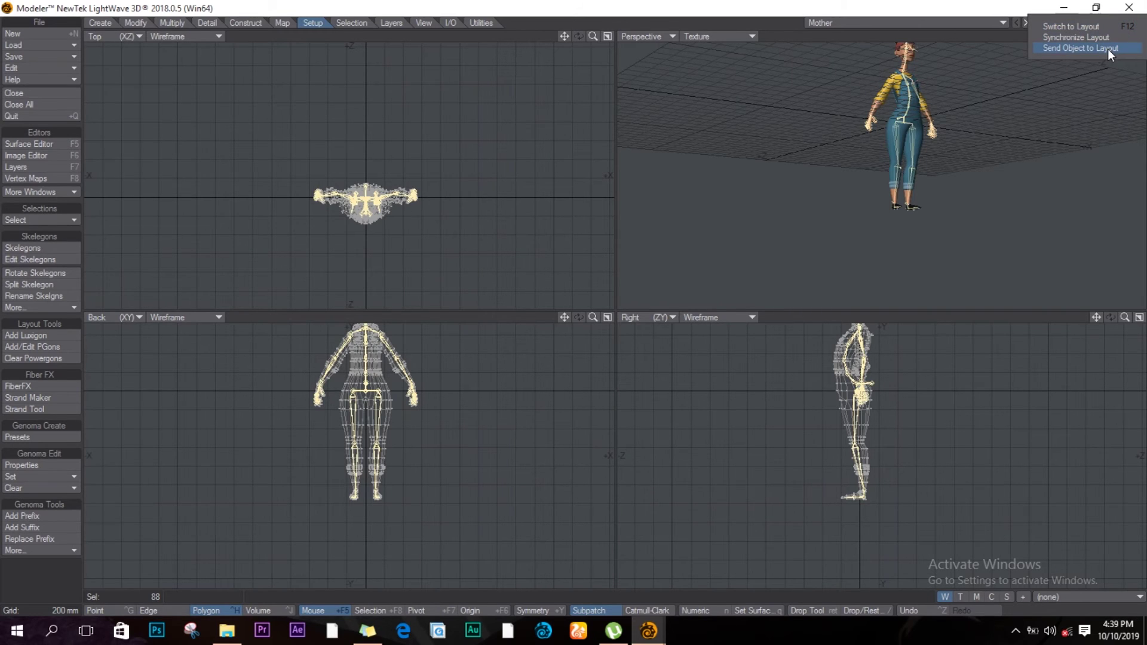
left_click(1107, 49)
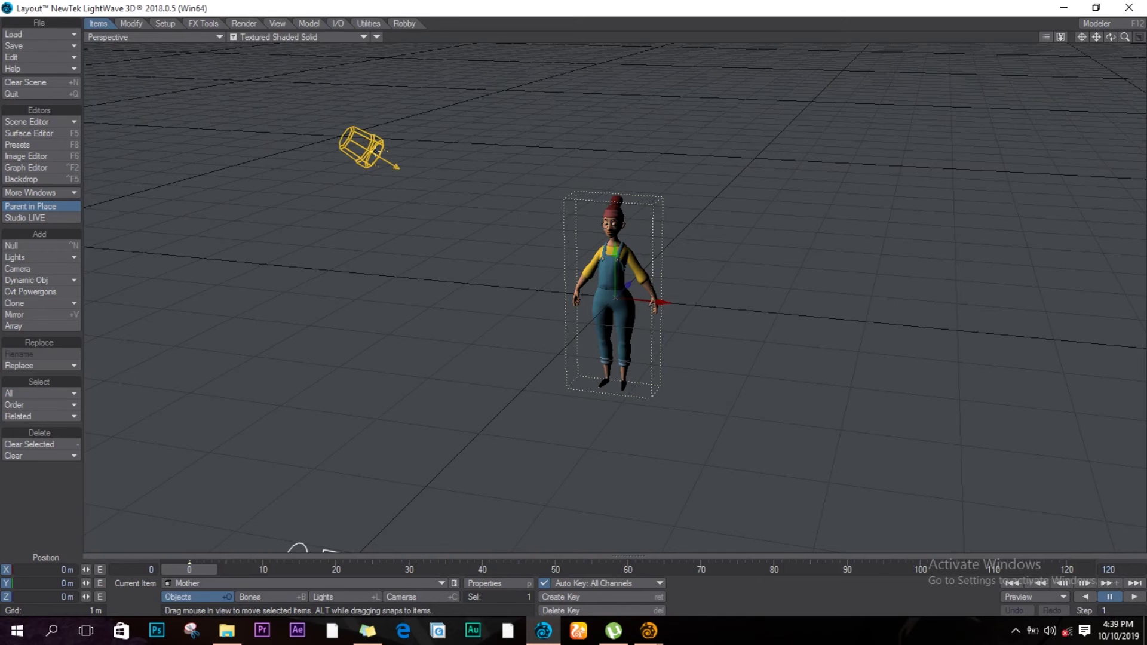
left_click(164, 22)
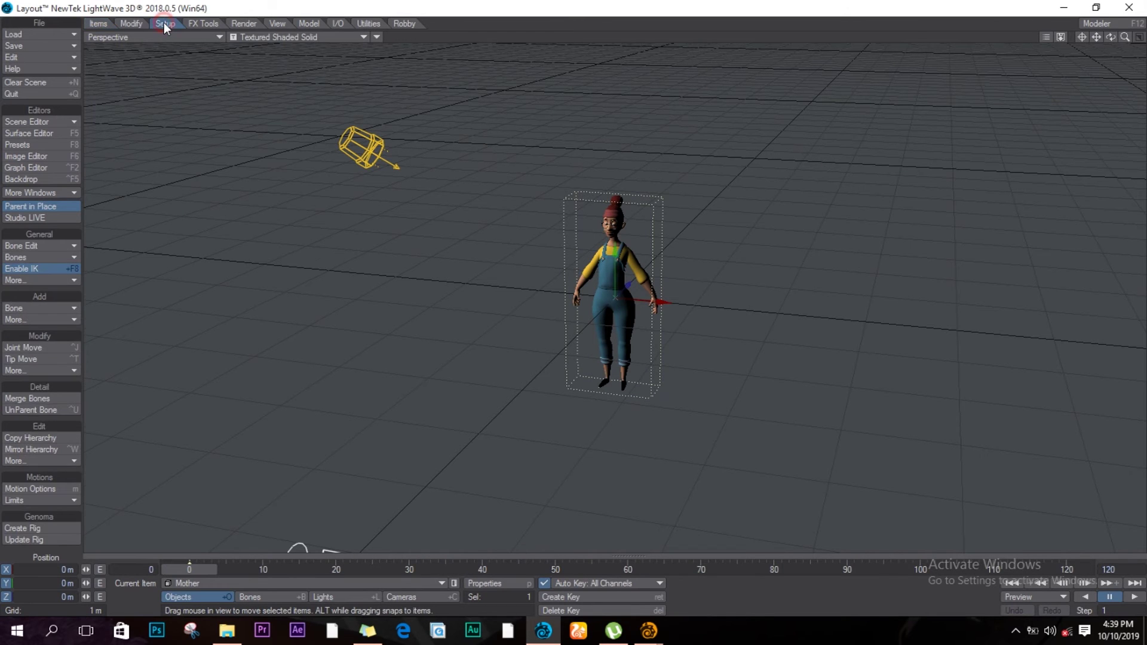
left_click(43, 321)
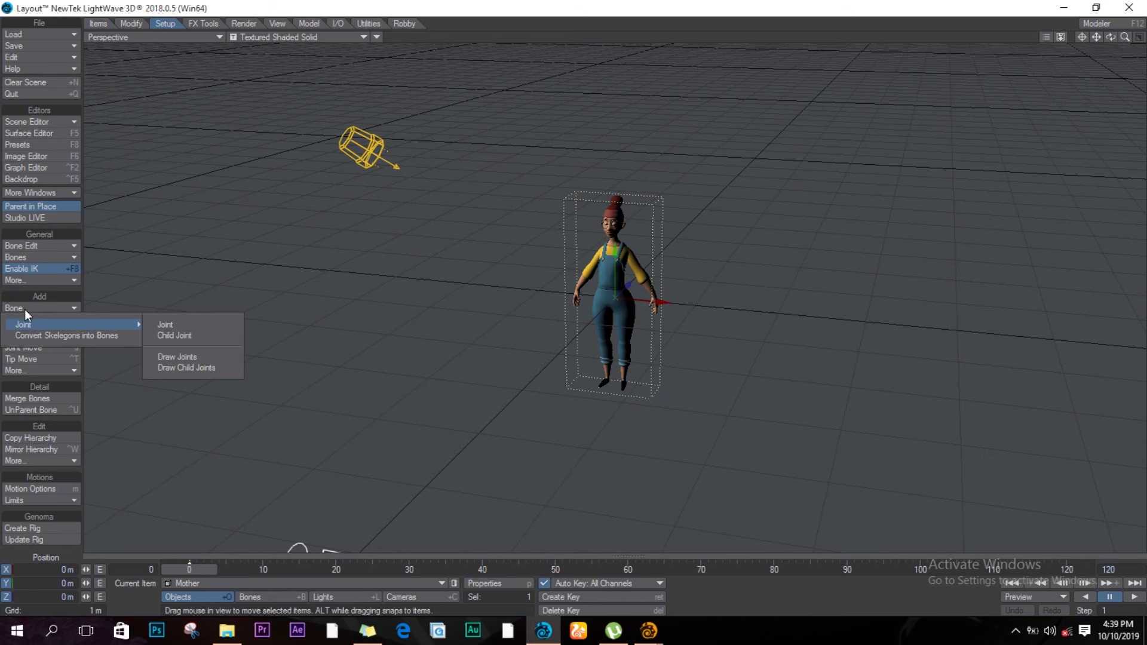
left_click(52, 335)
Select a middle spine bone, try moving it sideways to test the mesh deformation, and undo the move.
left_click_drag(637, 289, 584, 262, "alt")
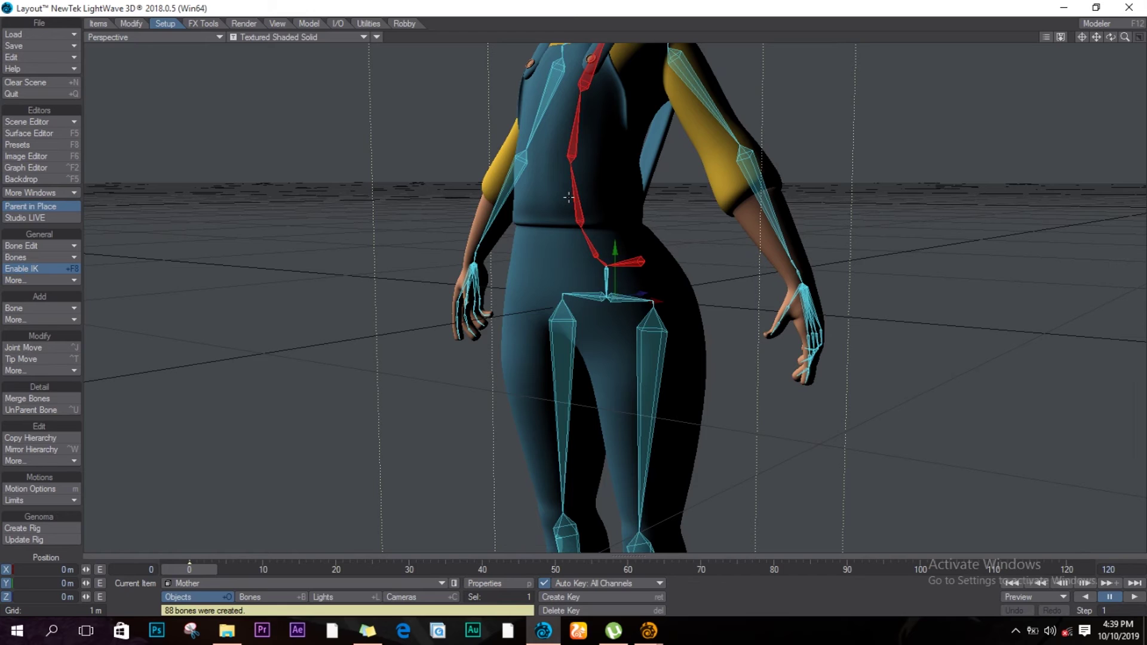
left_click(571, 135)
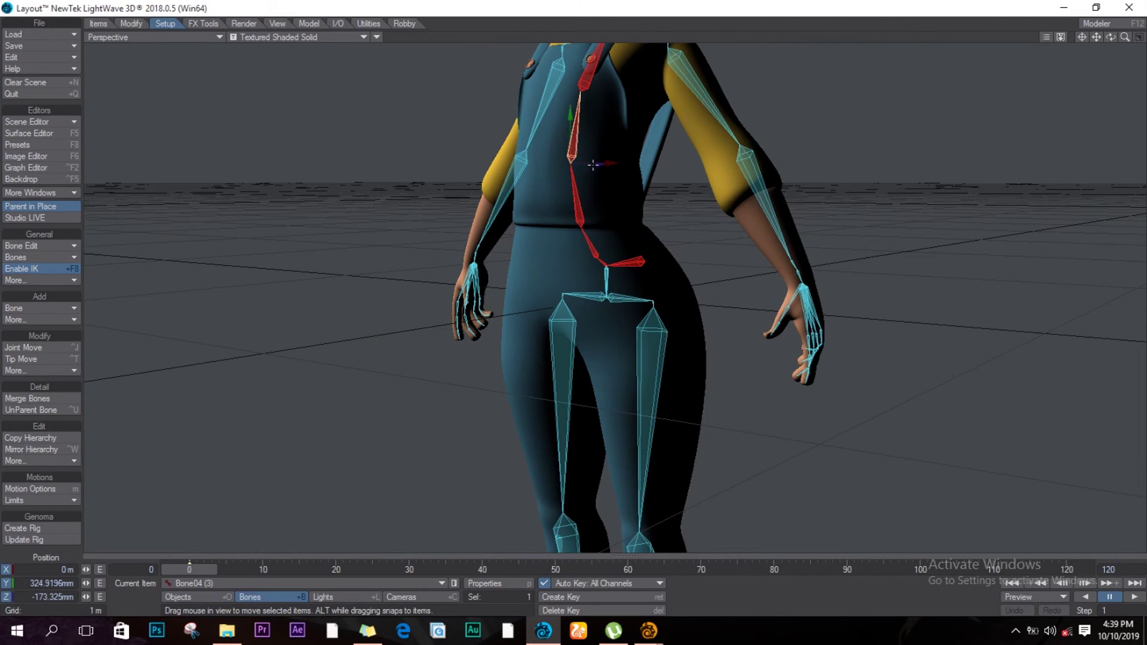
left_click_drag(593, 165, 516, 161)
key("ctrl+z")
Exit Layout without saving the scene and return to Modeler.
left_click(648, 631)
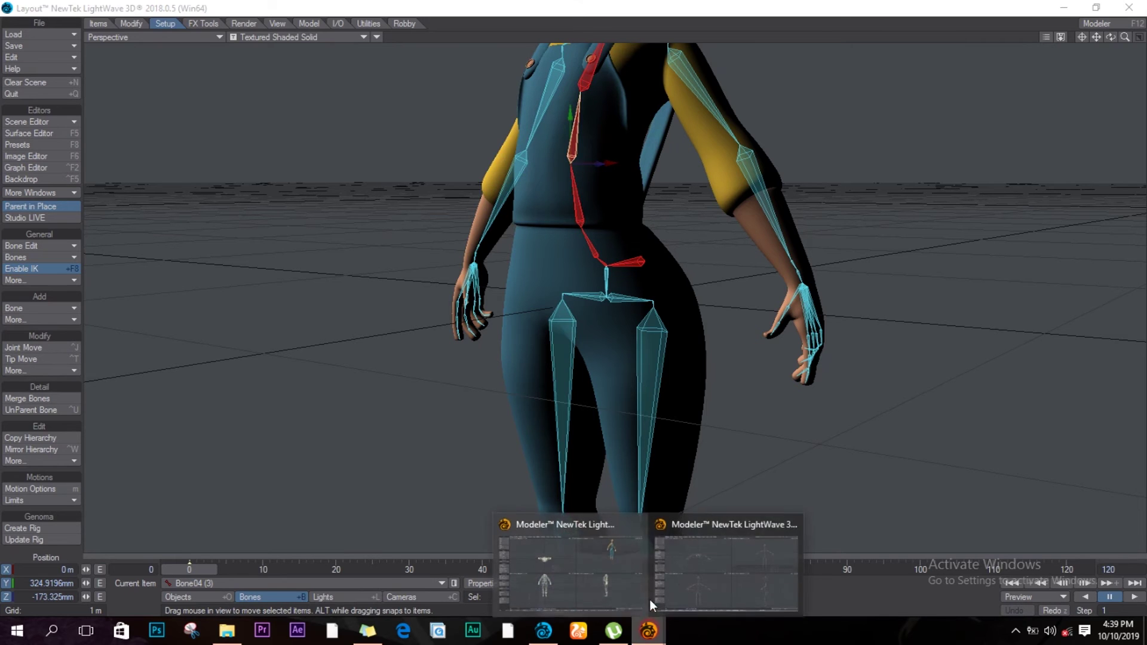
left_click(1134, 6)
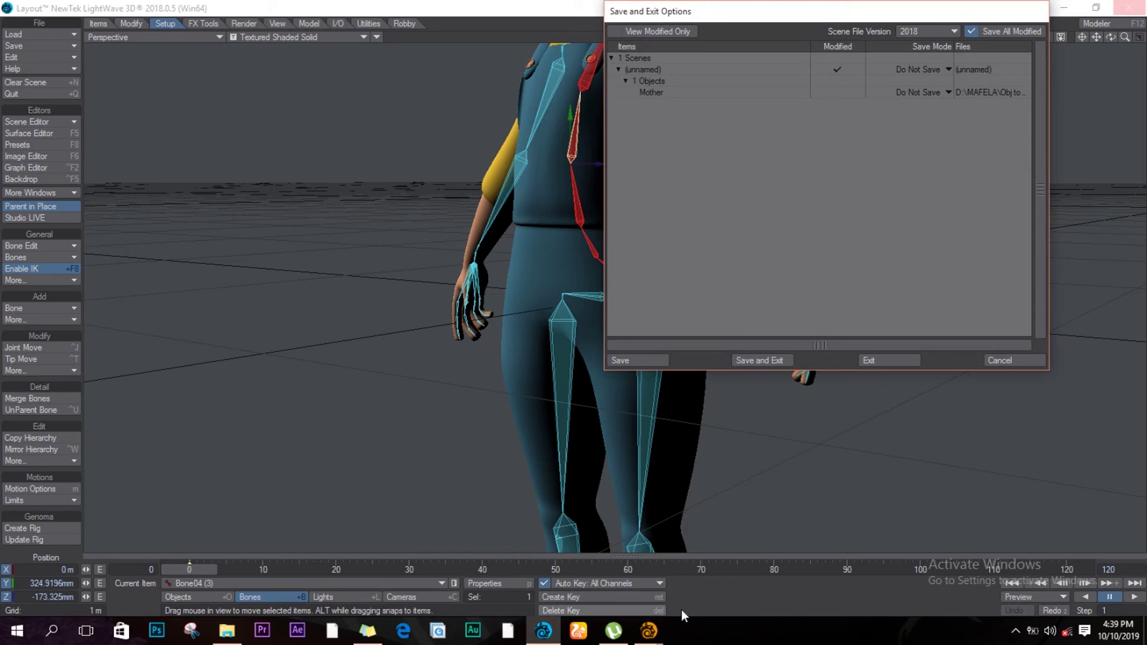
left_click(909, 359)
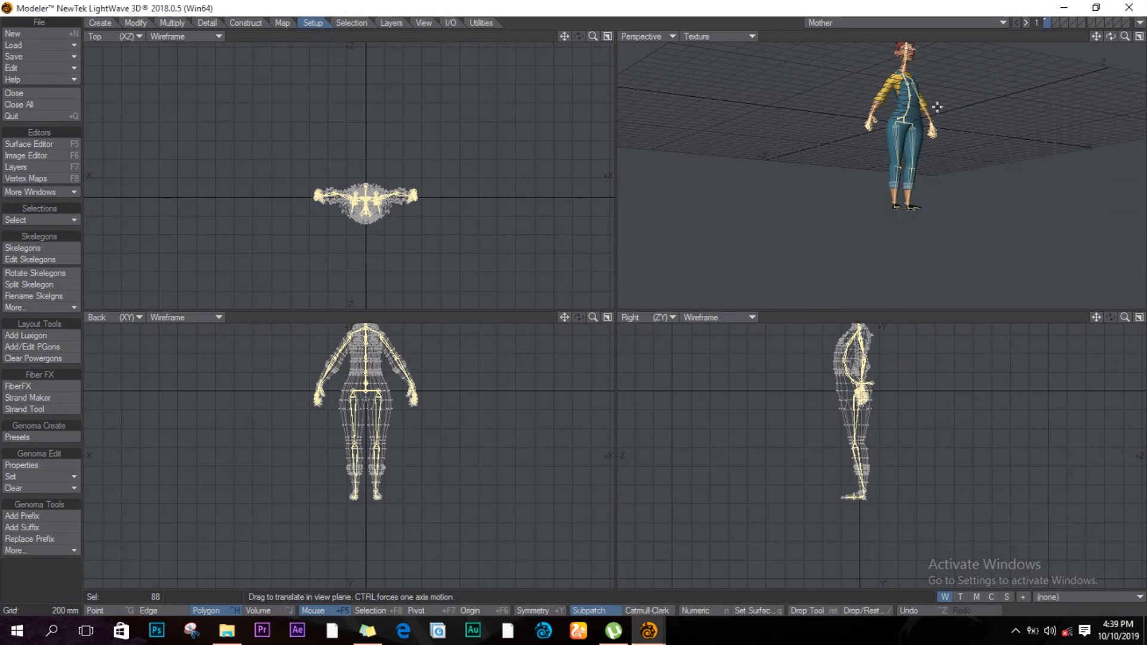
Undo pasting the skeleton into the mesh layer and cutting it from its own layer.
left_click_drag(807, 361, 742, 422, "ctrl+alt")
key("t")
key("ctrl+z")
key("ctrl+z")
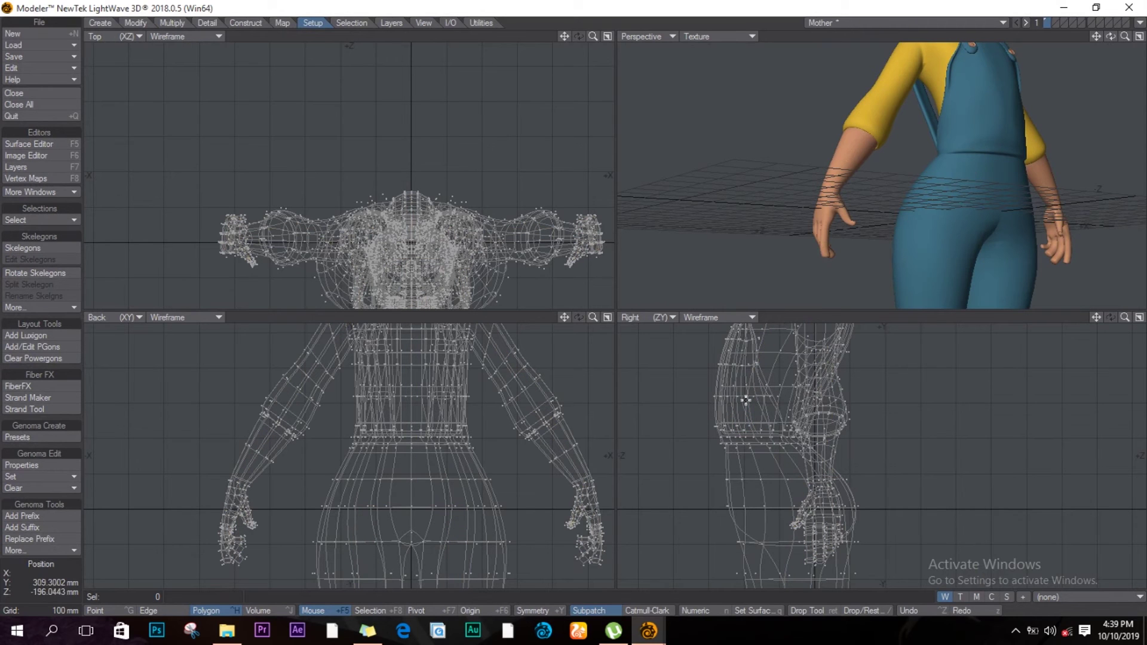
Show only the skeleton's layer and undo the mirroring of its bones.
left_click(1055, 22)
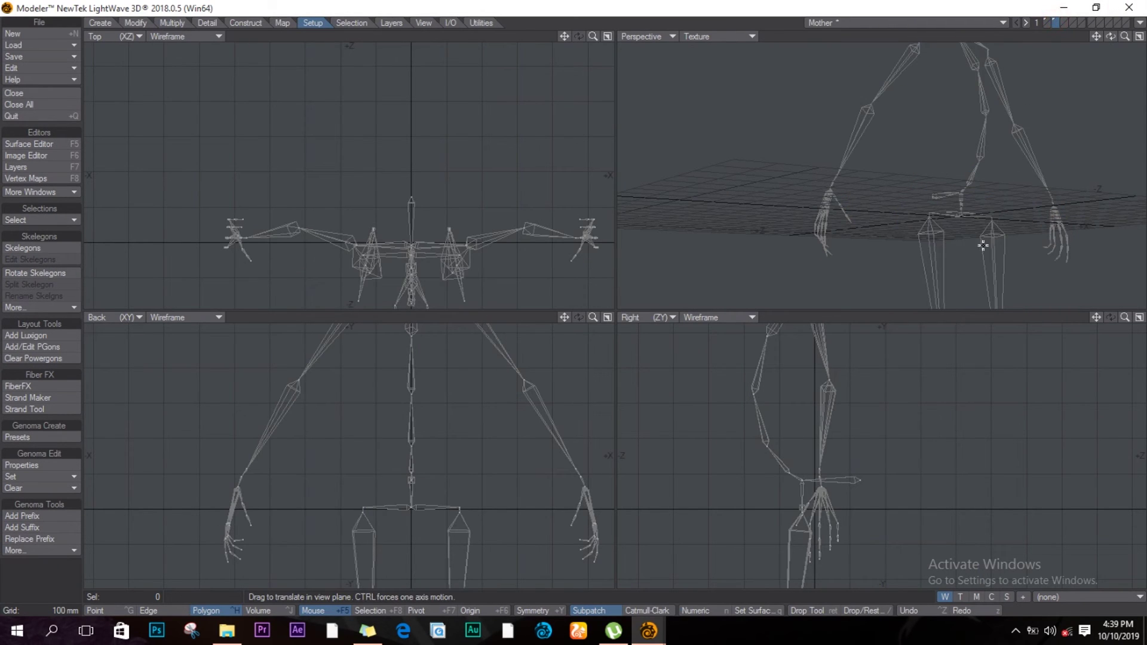
key("ctrl+z")
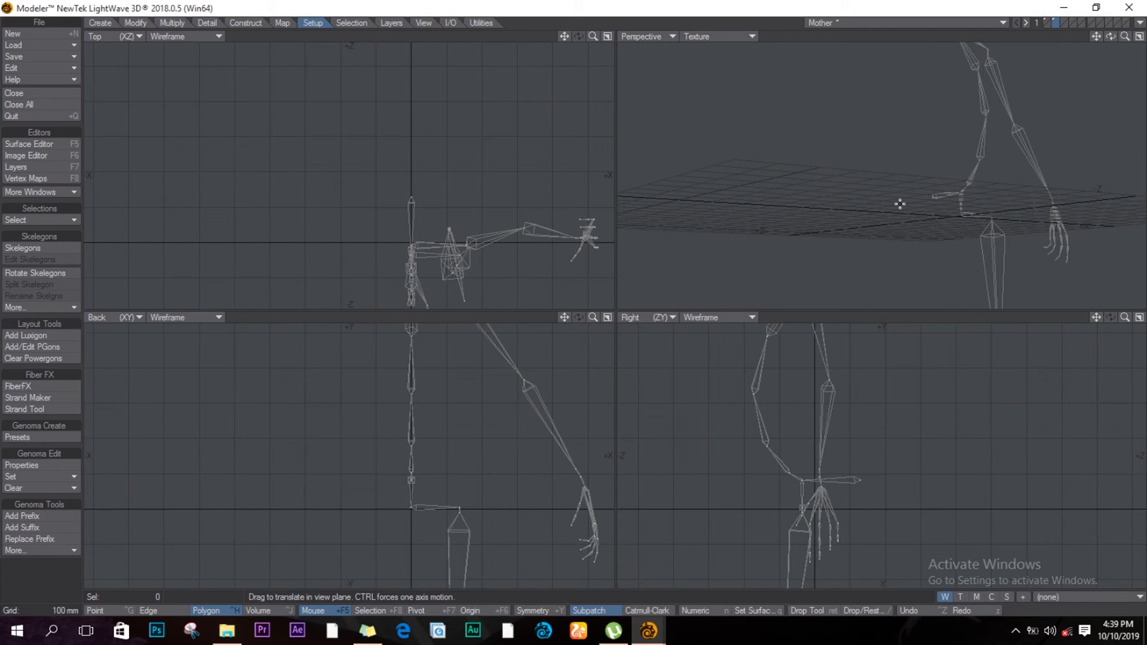
left_click_drag(535, 517, 409, 501, "ctrl+alt")
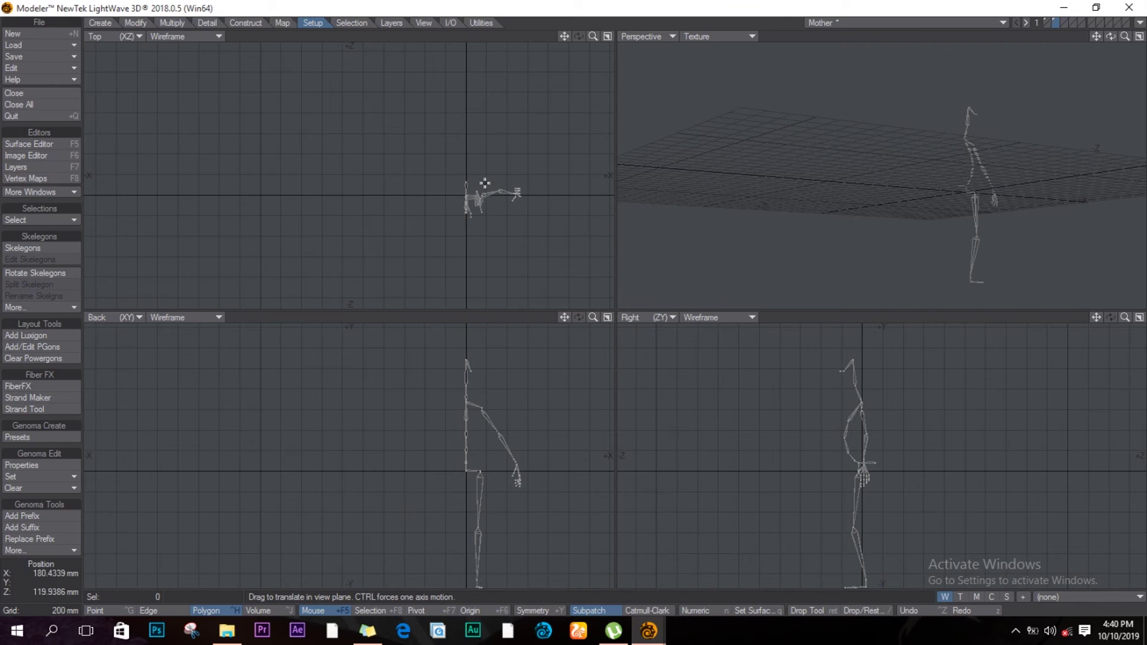
key("Return")
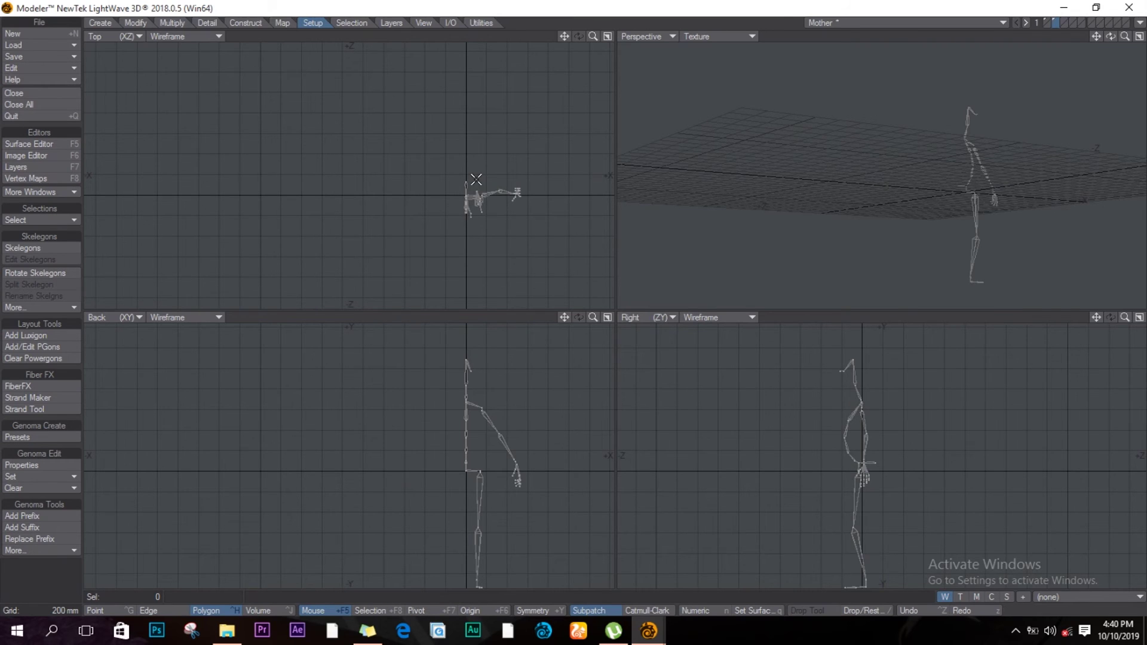
Select all off-centre skelegons: the arm, hand, leg, foot and eye chains with their shoulder, hip and head connector bones.
mouse_move(472, 172)
left_mouse_down()
mouse_move(508, 134)
mouse_move(599, 189)
mouse_move(507, 228)
mouse_move(469, 224)
left_mouse_up()
right_click_drag(468, 224, 470, 224)
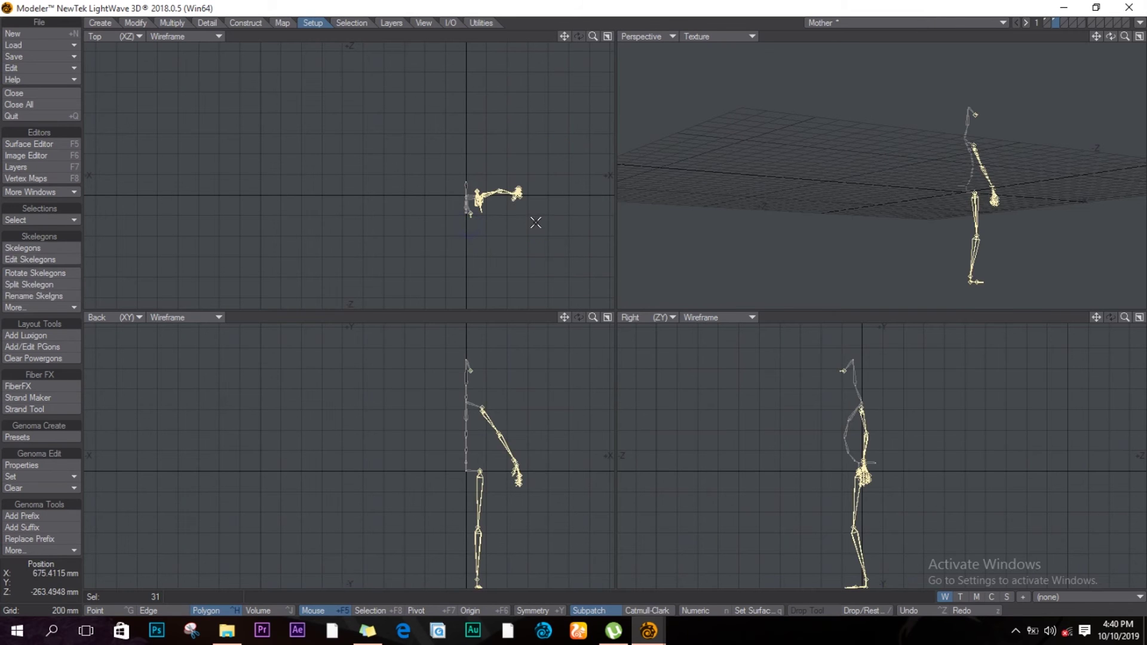
key("shift+a")
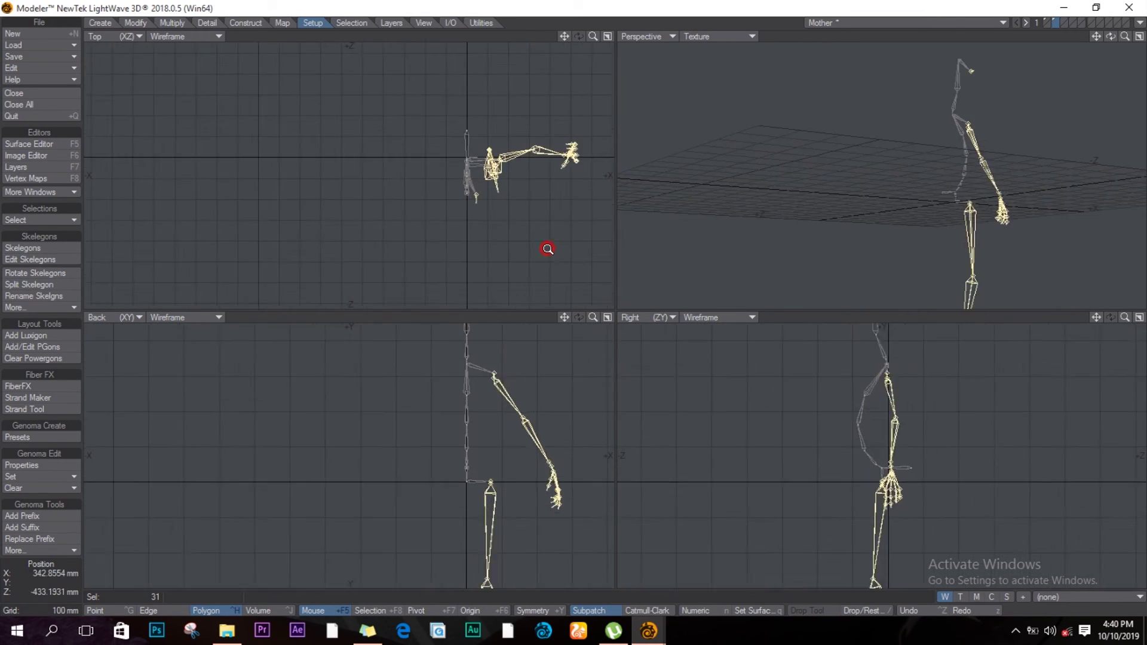
left_click(481, 492)
left_click(486, 333)
left_click_drag(487, 373, 486, 517, "alt")
left_click(474, 372)
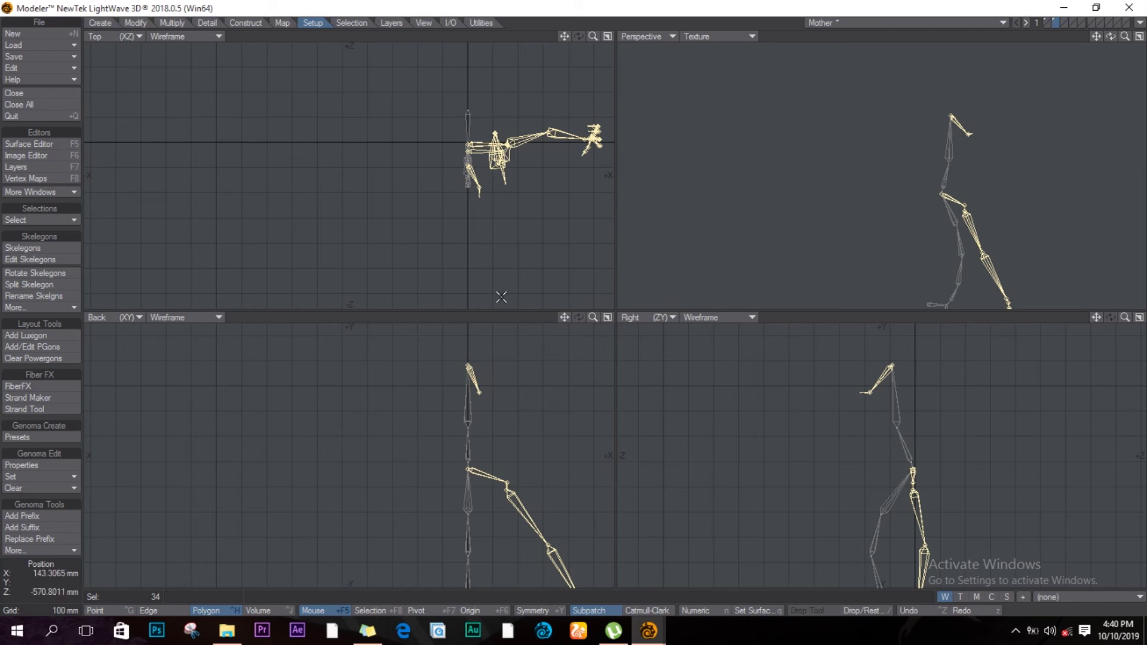
left_click_drag(510, 499, 461, 504, "ctrl+alt")
left_click_drag(510, 548, 499, 476, "alt")
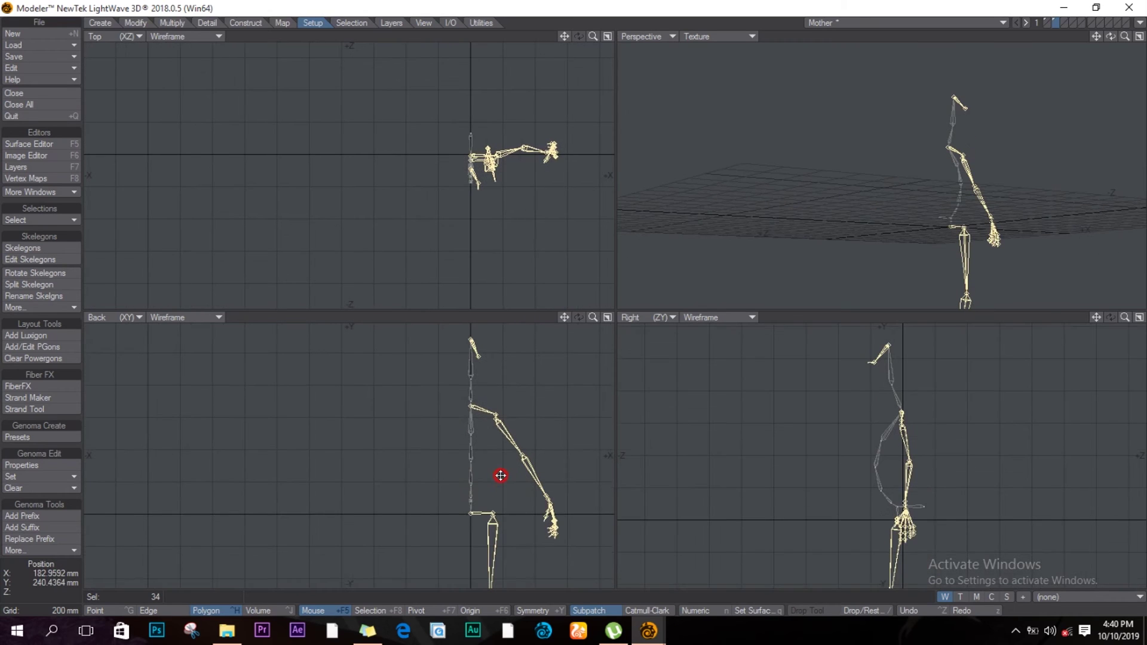
left_click(495, 424)
left_click(492, 521)
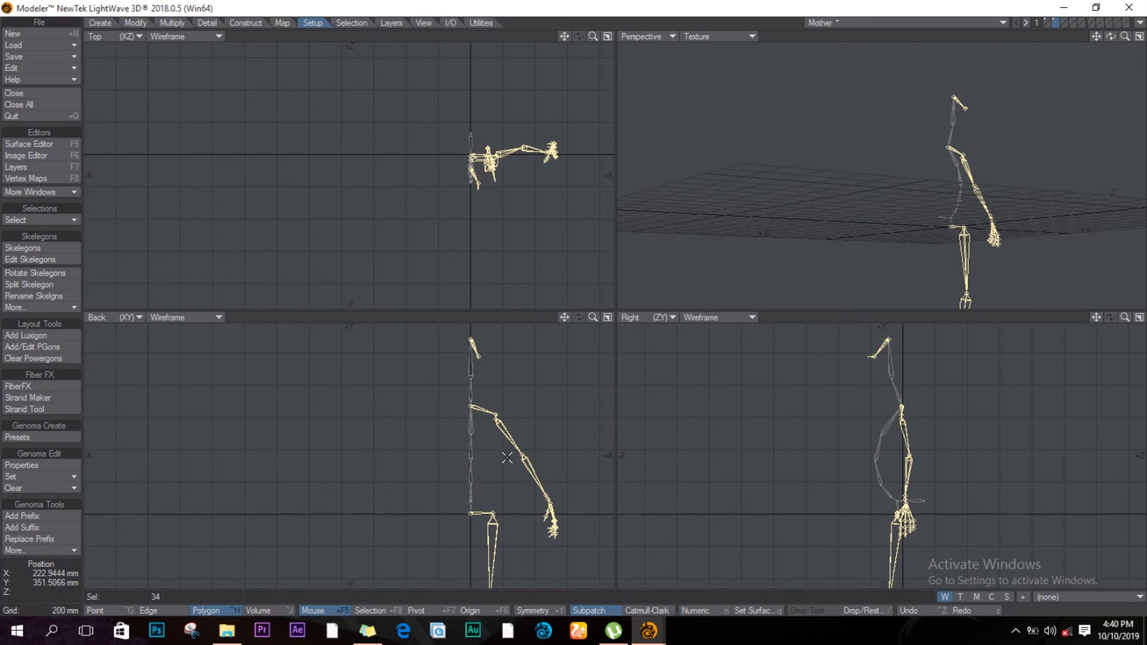
Mirror the selected skelegons across the X axis at centre 0 m with Merge Points enabled.
key("shift+v")
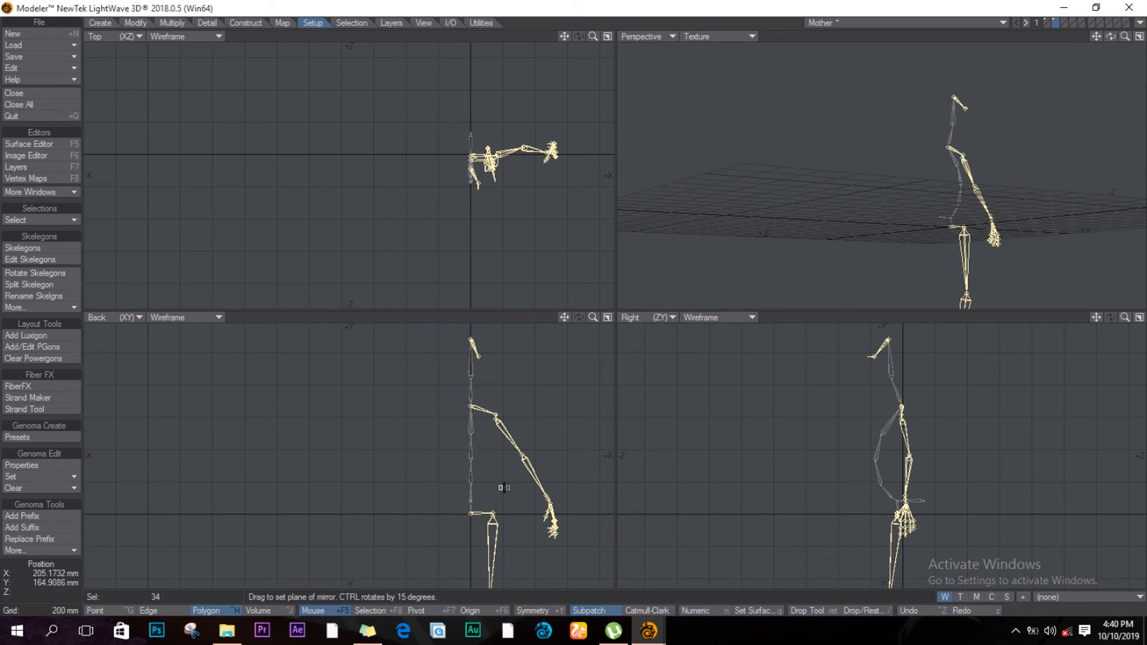
key("n")
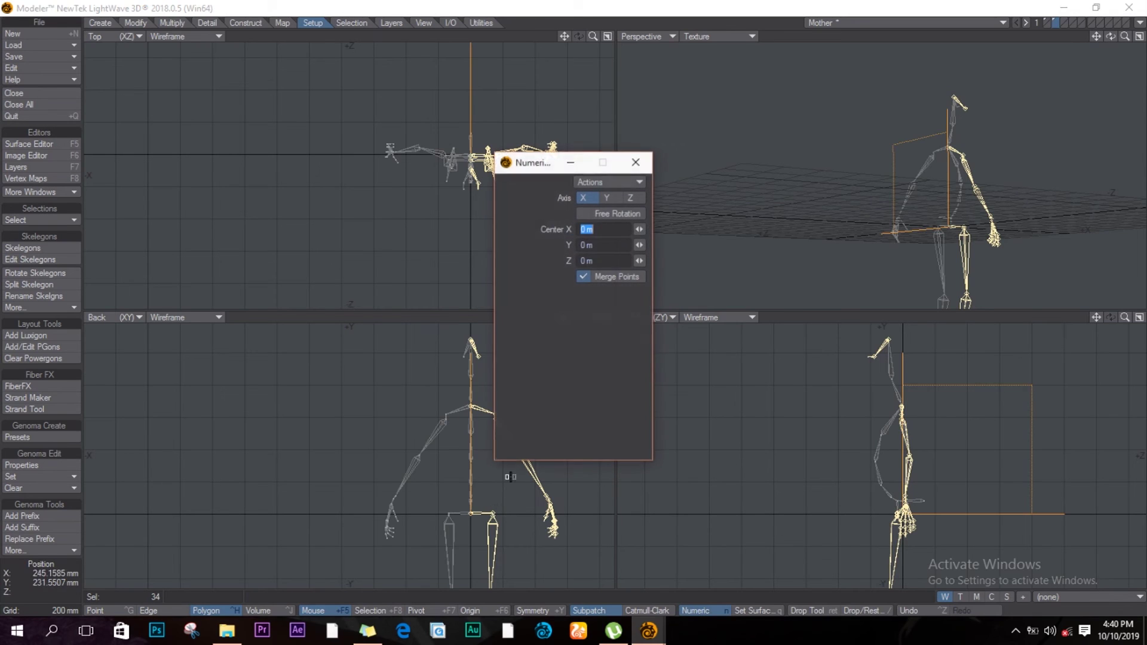
left_click(635, 162)
key("Return")
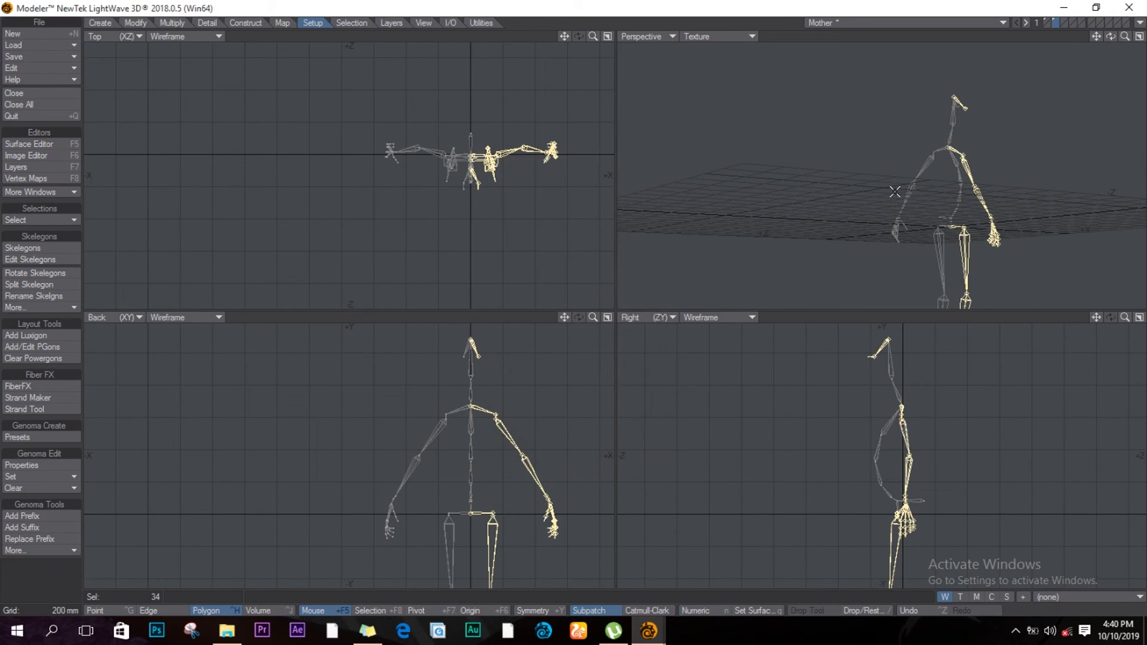
Check the mirrored skeleton against the character mesh and move the whole skeleton from its own layer into the mesh layer.
left_click(1047, 24)
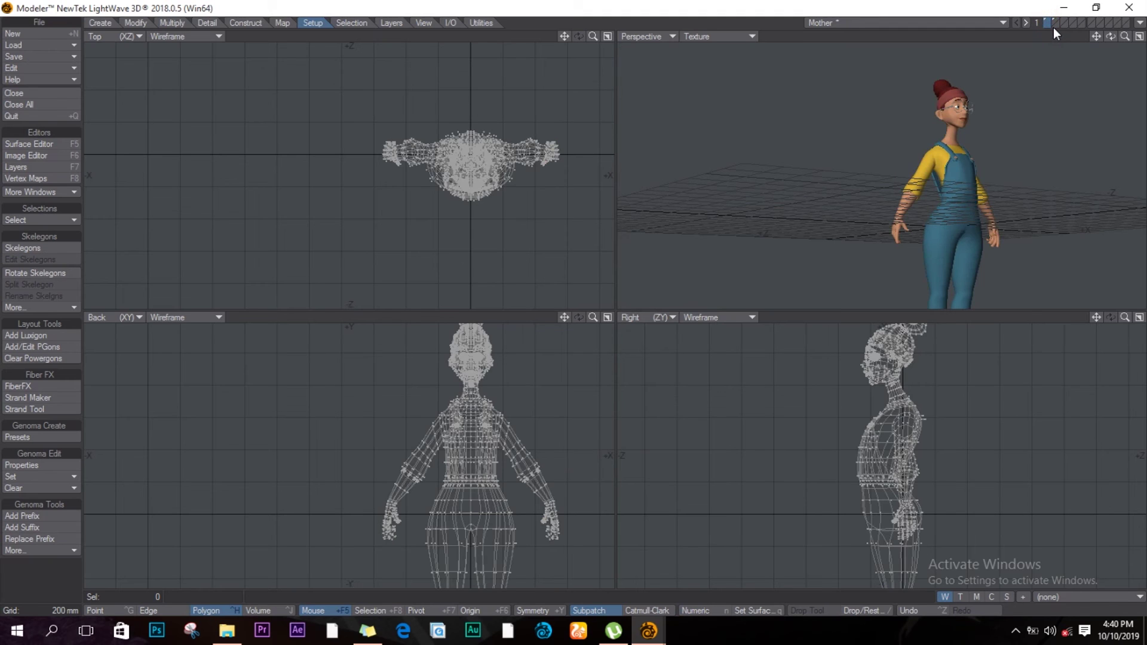
left_click(1056, 25)
left_click_drag(855, 563, 820, 415, "alt")
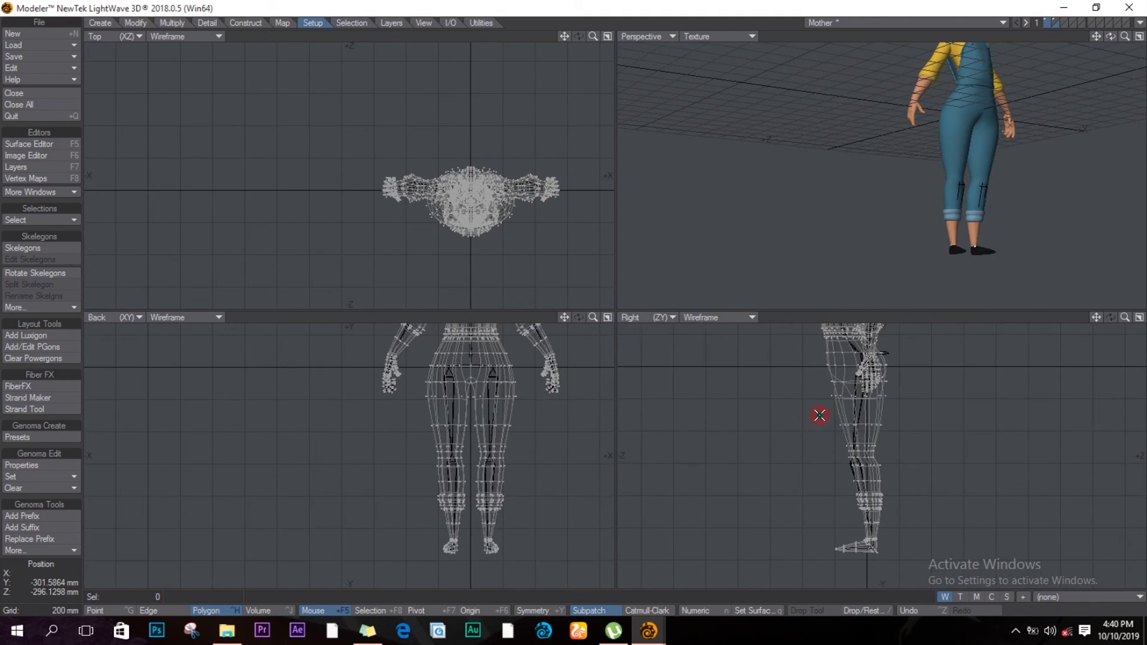
left_click(1054, 23)
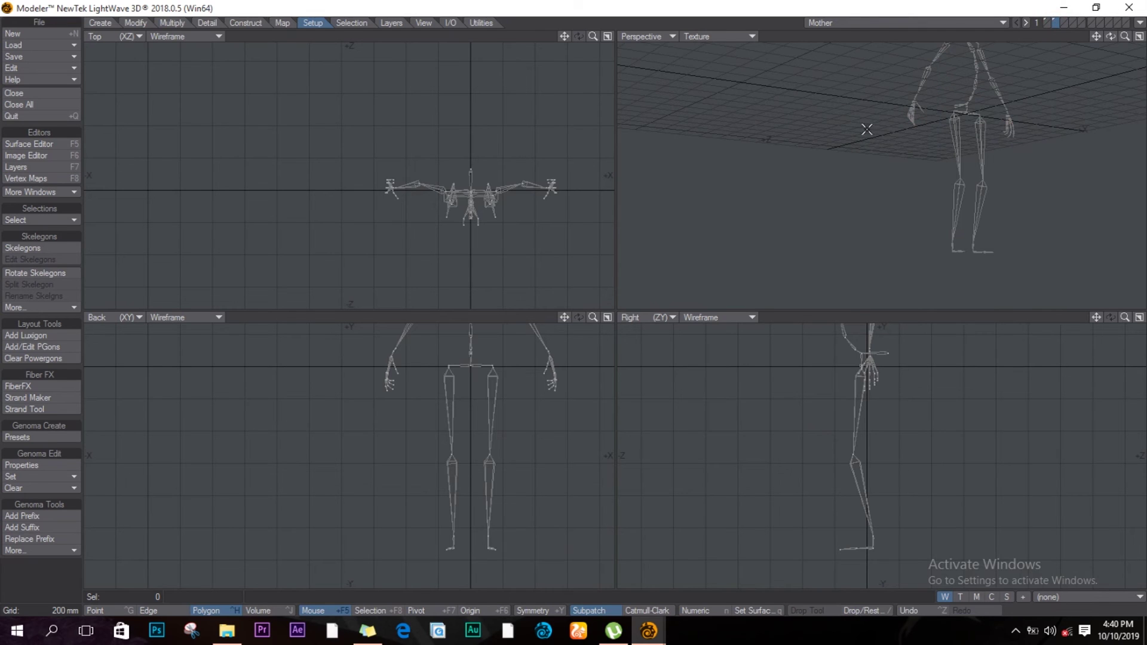
key("Delete")
left_click(1045, 23)
key("ctrl+v")
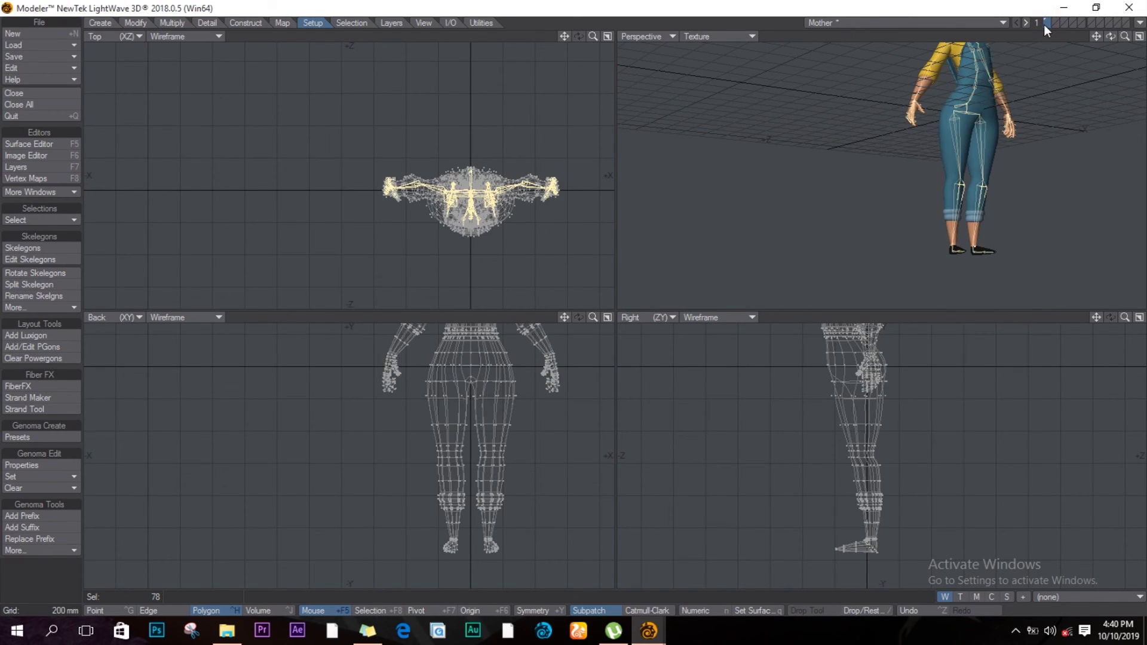
key("ctrl+g")
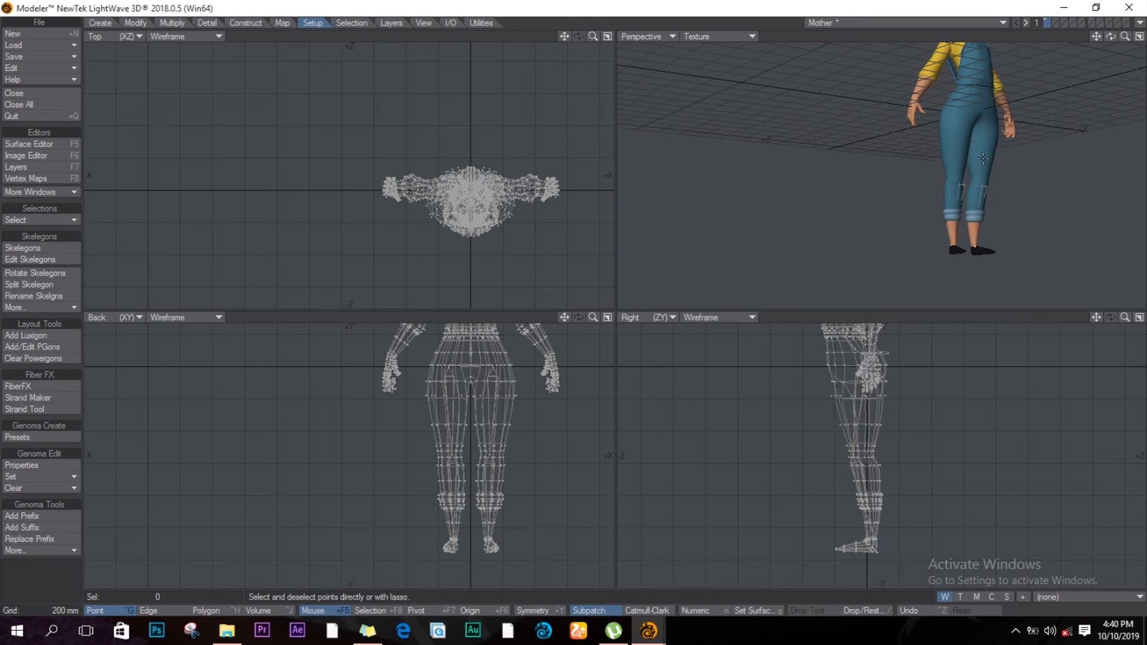
Send the Mother object with its skelegons to Layout and switch to Layout.
left_click(1140, 22)
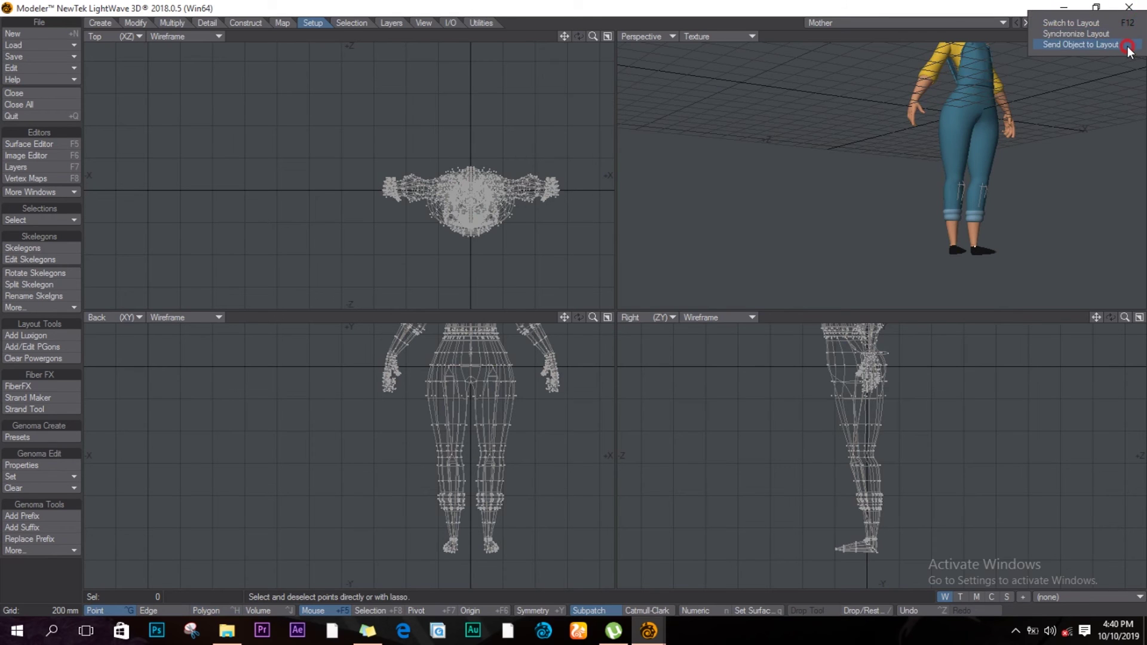
left_click(1128, 45)
key("F12")
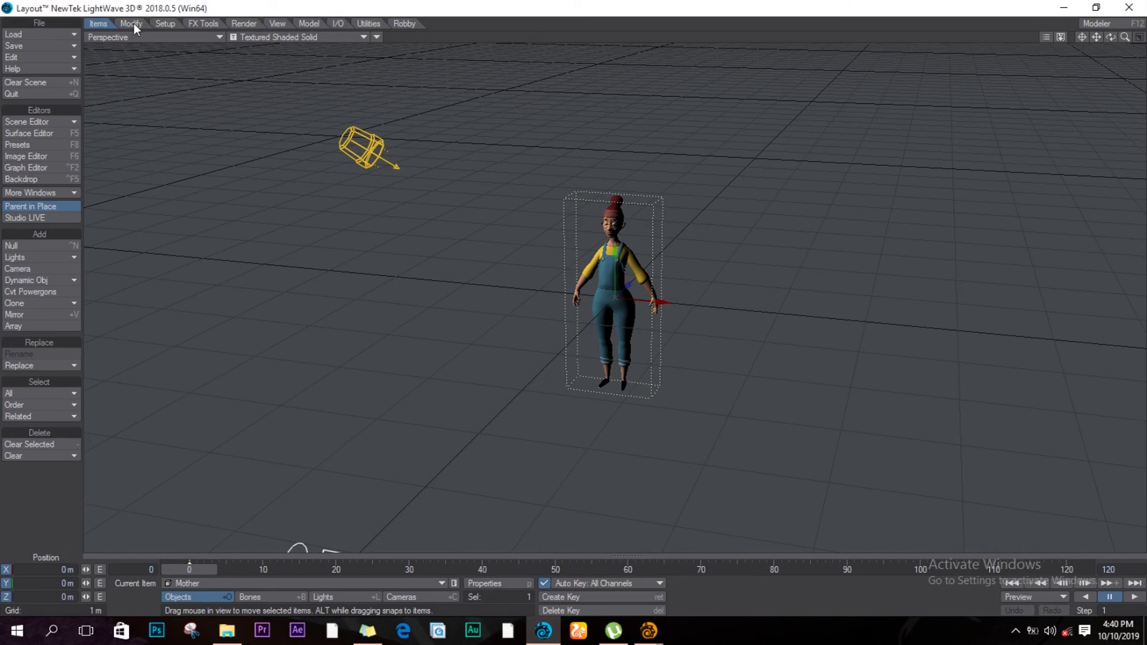
Convert the Mother object's skelegons into bones and inspect them inside the character.
left_click(165, 24)
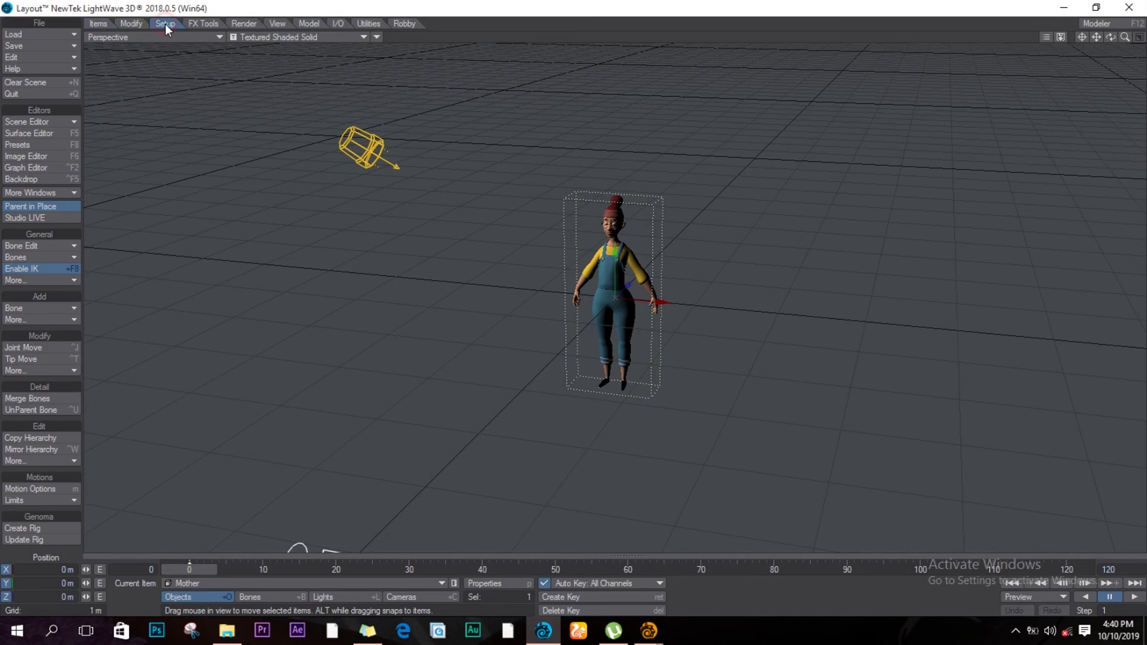
left_click(63, 321)
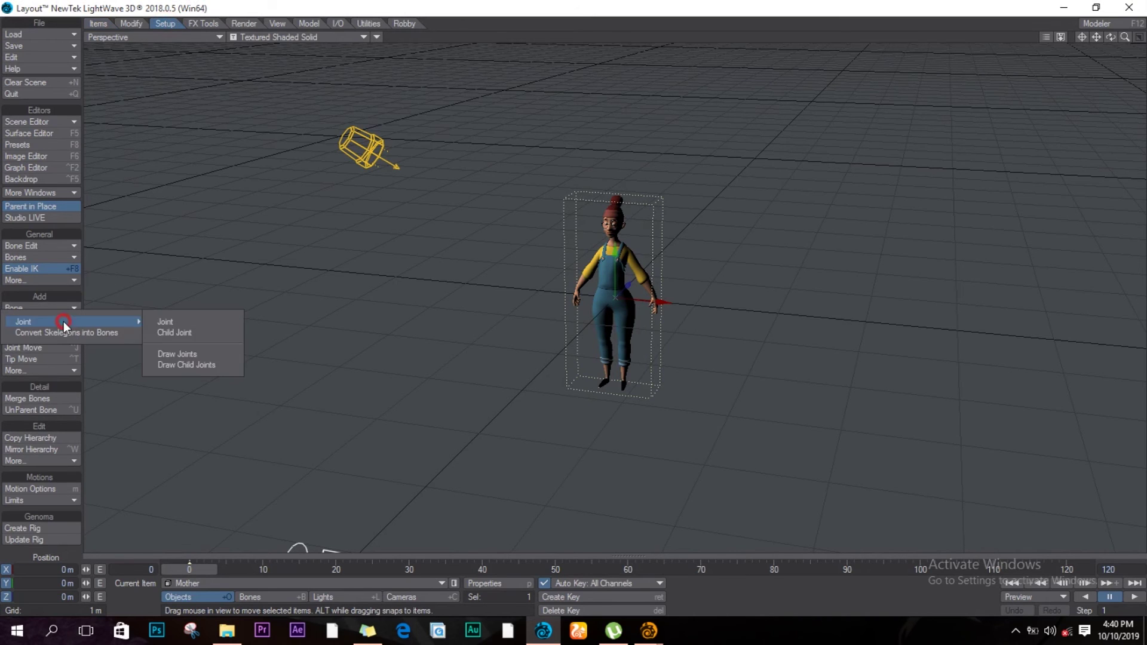
left_click(70, 332)
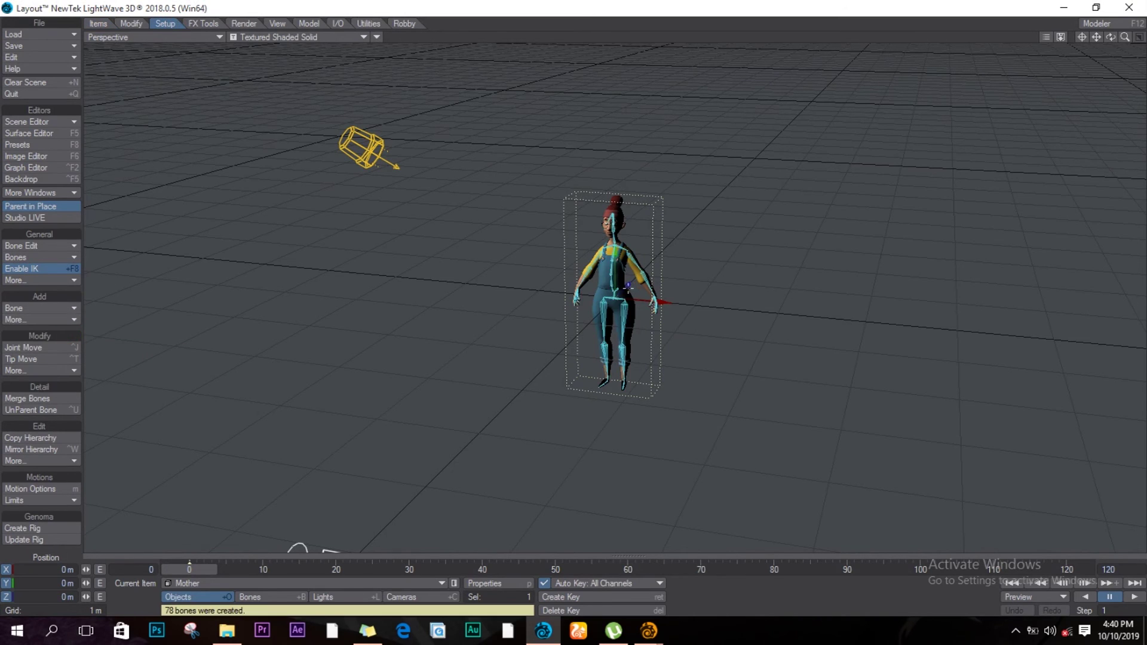
scroll(590, 276, "up", 5)
left_click_drag(530, 240, 322, 263, "alt")
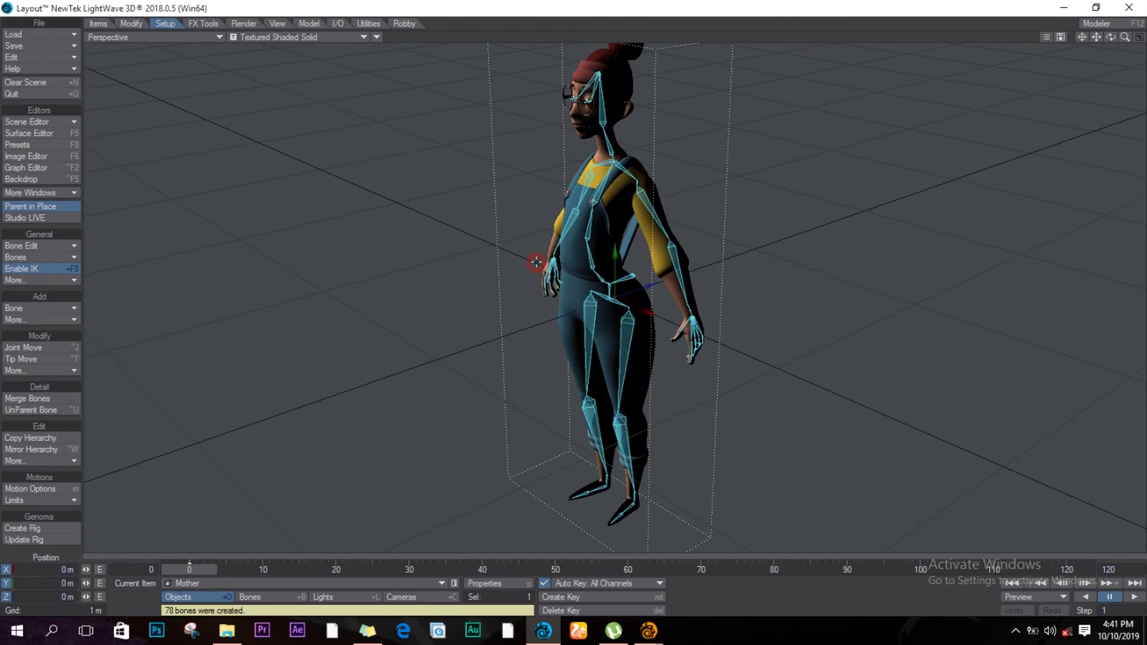
Select the character's left lower-leg bone, try rotating it to test the knee deformation, and undo the rotation.
left_click(618, 421)
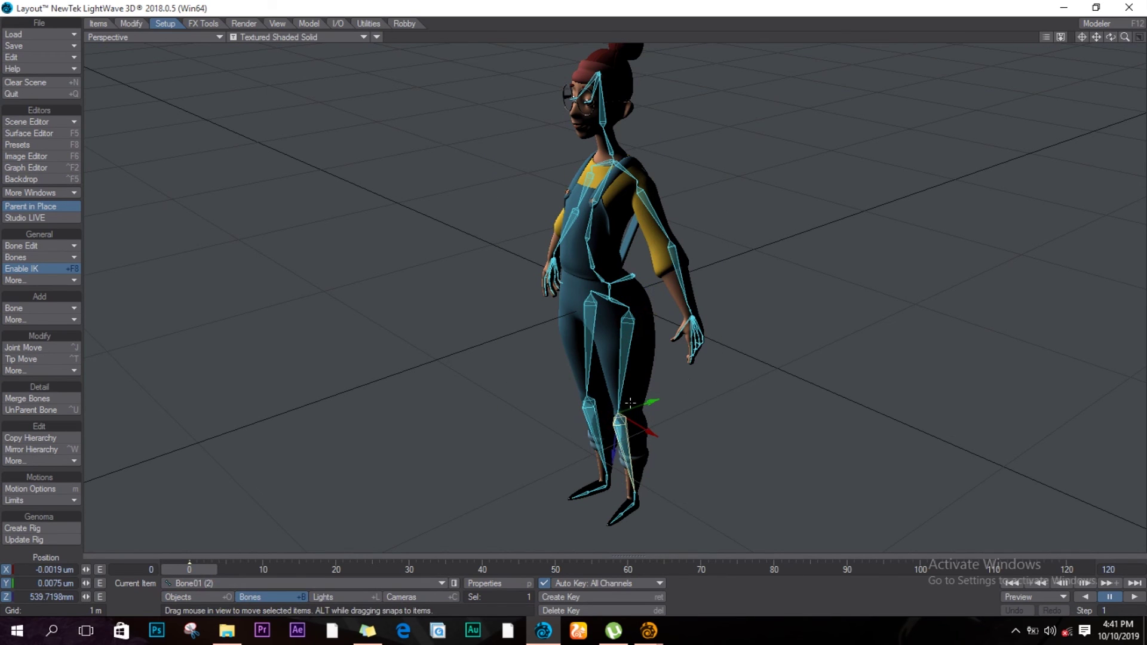
key("y")
mouse_move(641, 378)
left_mouse_down()
mouse_move(590, 482)
mouse_move(904, 257)
mouse_move(1140, 6)
mouse_move(543, 629)
mouse_move(898, 158)
mouse_move(1137, 6)
mouse_move(638, 376)
left_mouse_up()
key("ctrl+z")
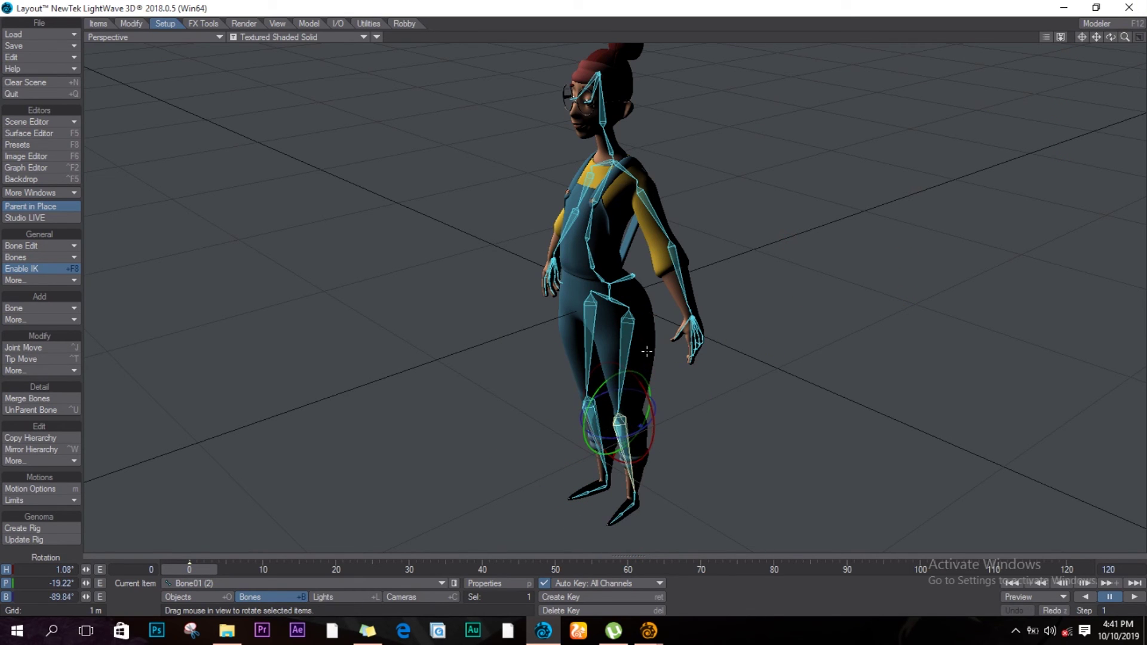
Try rotating the character's left upper-arm bone, undo it, and test raising the arm sideways as seen from behind.
left_click(644, 194)
mouse_move(657, 144)
left_mouse_down()
mouse_move(654, 159)
mouse_move(681, 125)
mouse_move(612, 224)
mouse_move(1010, 3)
mouse_move(364, 520)
mouse_move(653, 3)
mouse_move(657, 143)
left_mouse_up()
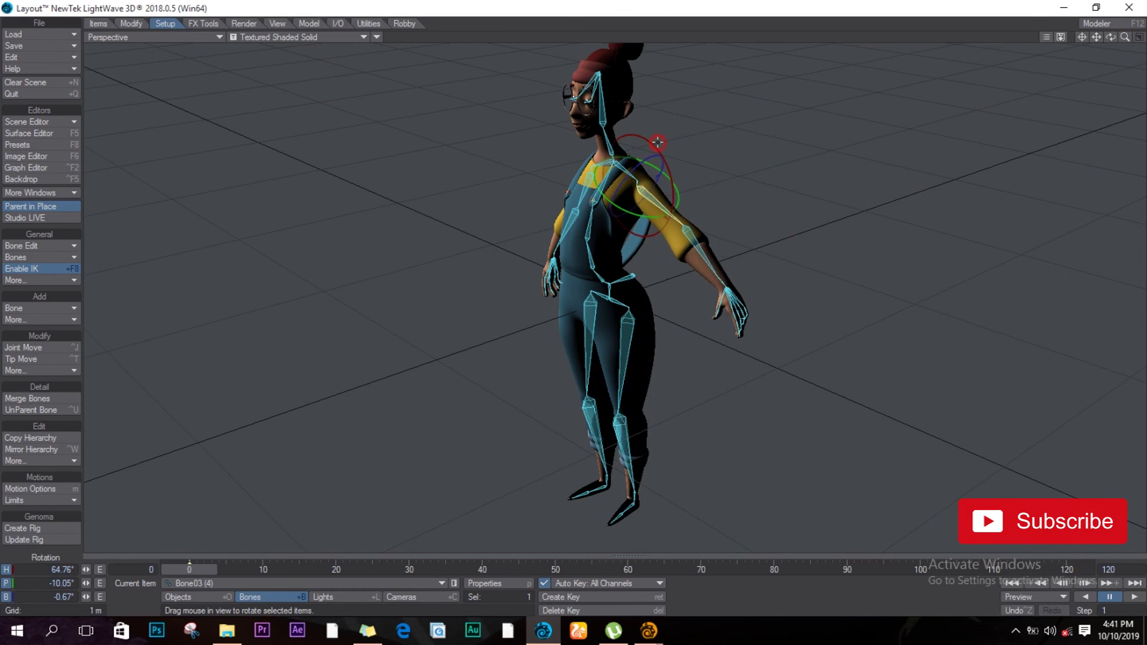
key("ctrl+z")
left_click_drag(824, 287, 620, 222, "alt")
left_click_drag(690, 298, 700, 246, "ctrl+alt")
left_click_drag(675, 146, 755, 297)
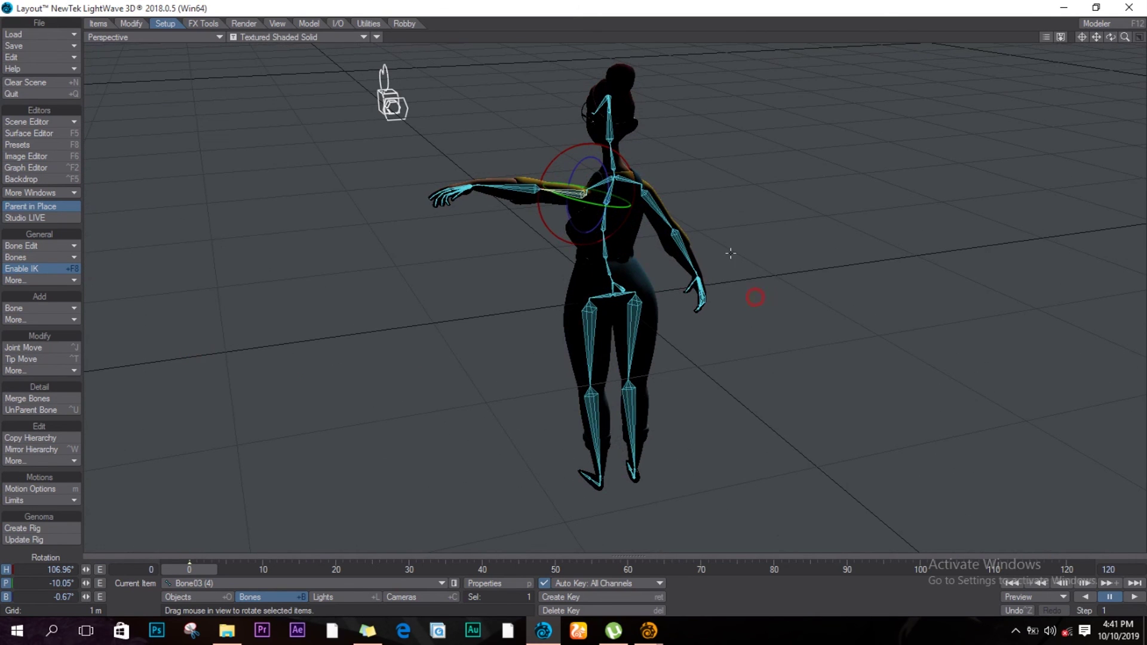
Turn on the viewport Headlight and undo the test rotation of the raised arm.
left_click(375, 38)
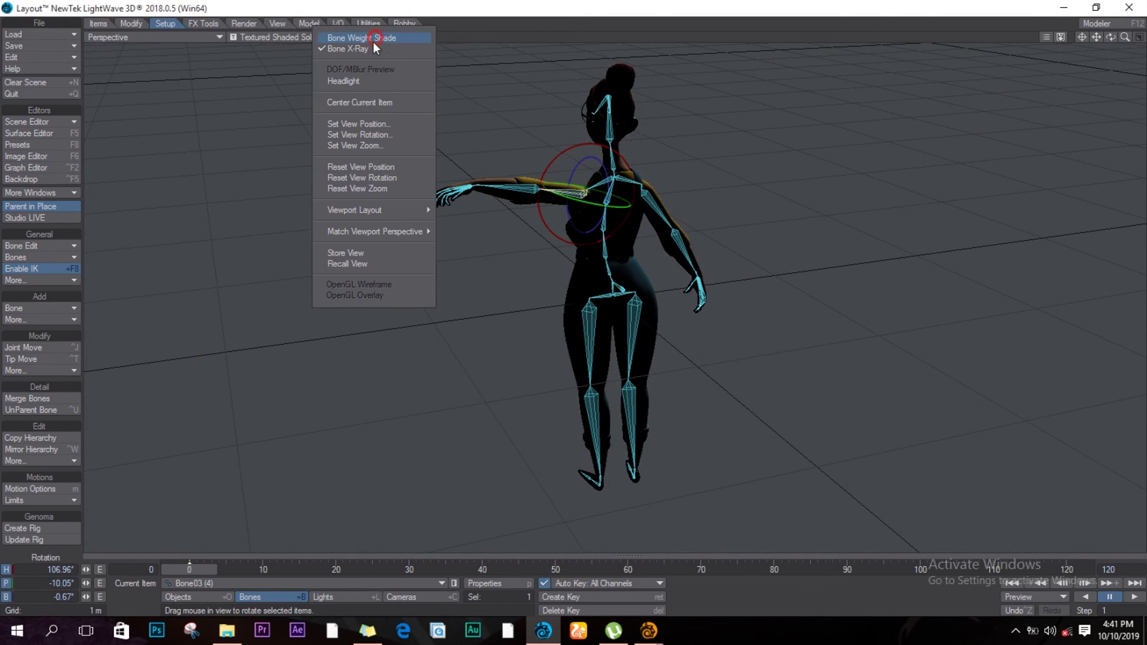
left_click(351, 81)
left_click_drag(600, 205, 534, 190, "alt")
key("ctrl+z")
Try tilting the neck bone sideways to test the head and neck deformation, and undo the test rotations.
left_click(611, 168)
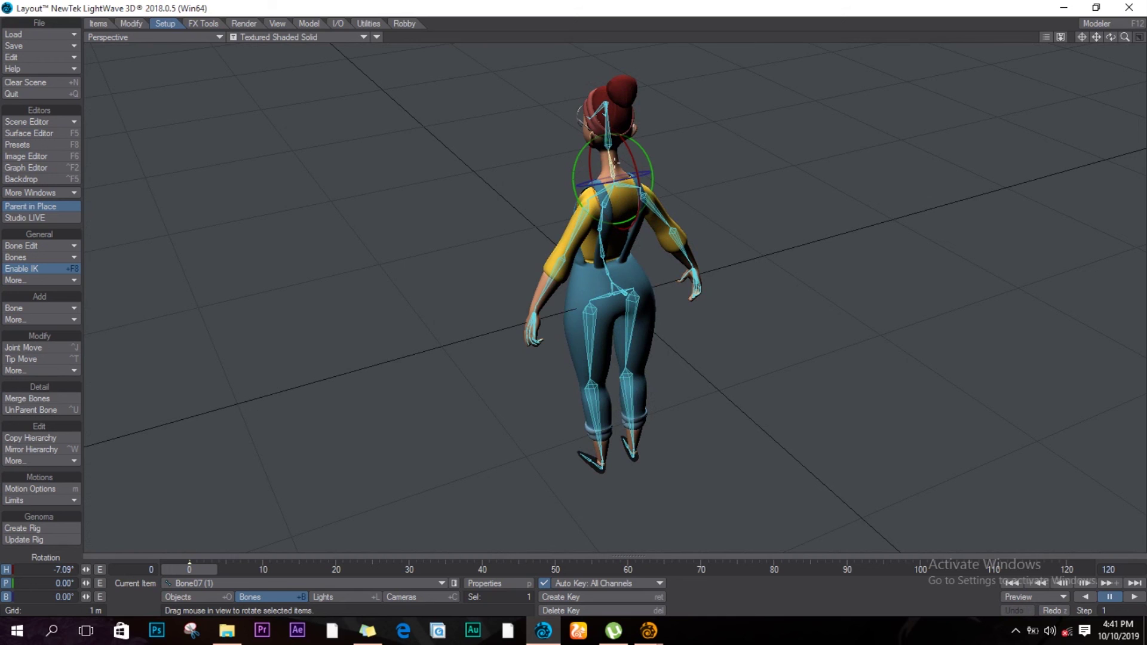
left_click_drag(541, 255, 761, 289, "alt")
left_click_drag(564, 212, 1141, 341, "alt")
left_click_drag(591, 190, 591, 192)
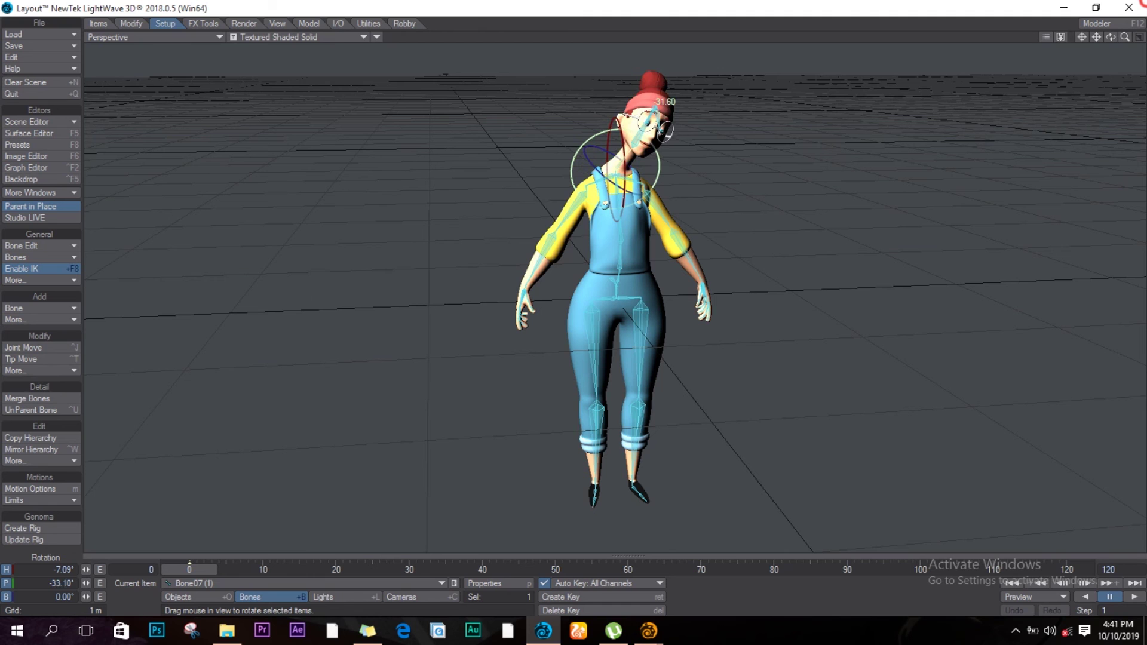
key("ctrl+z")
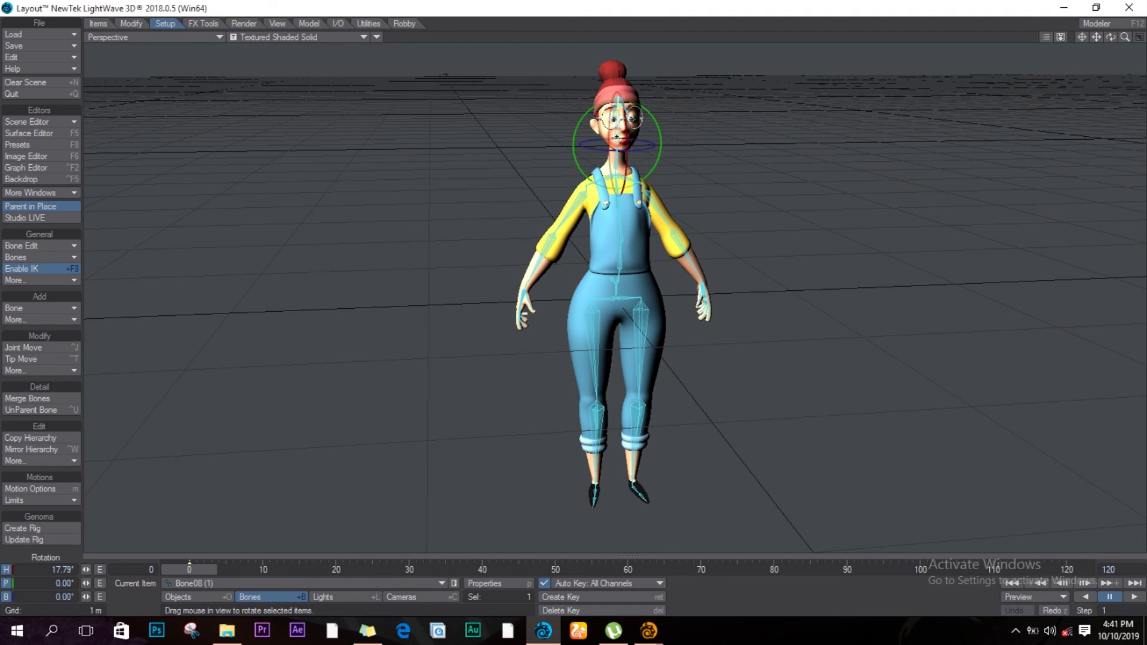
key("ctrl+z")
Select the character's left eye bone, try rotating it to test the eye movement, and undo the rotation.
left_click_drag(777, 151, 653, 128, "alt")
mouse_move(1097, 37)
left_mouse_down()
mouse_move(1099, 66)
mouse_move(1101, 45)
left_mouse_up()
left_click_drag(587, 240, 645, 256, "ctrl+alt")
left_click_drag(455, 198, 455, 172, "alt")
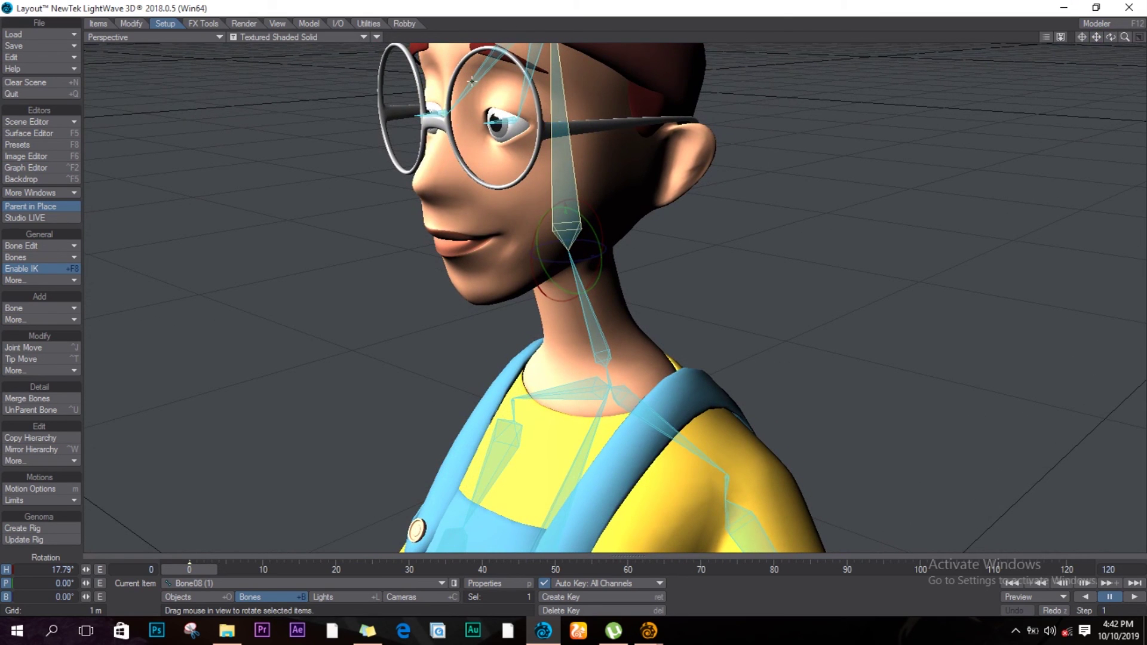
left_click_drag(524, 116, 521, 117)
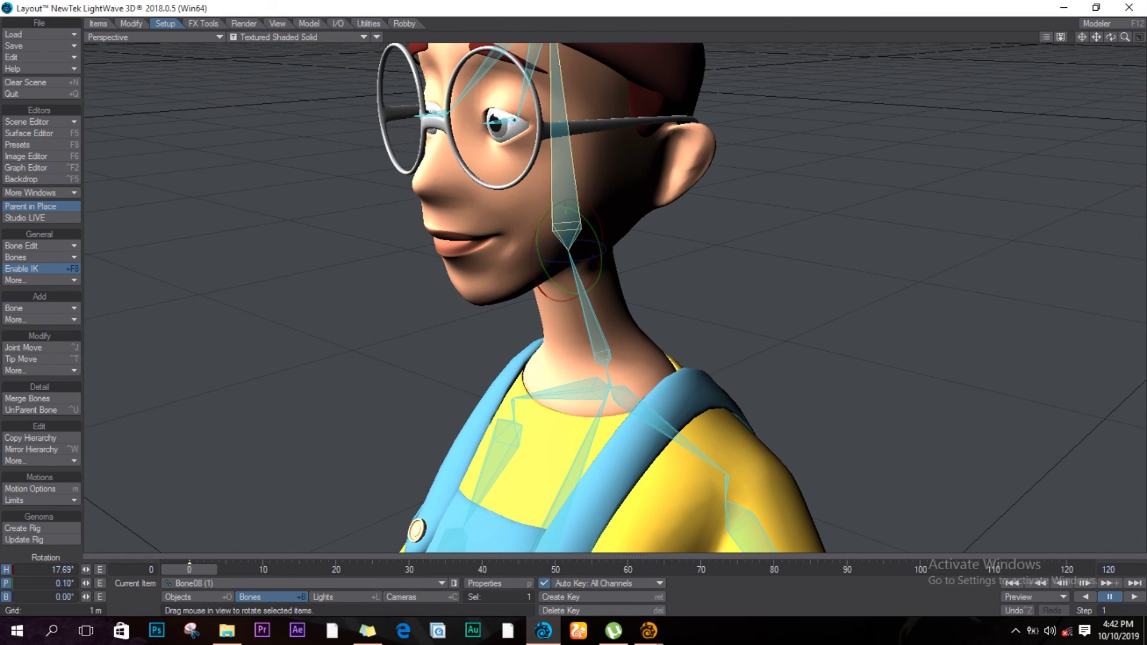
key("ctrl+z")
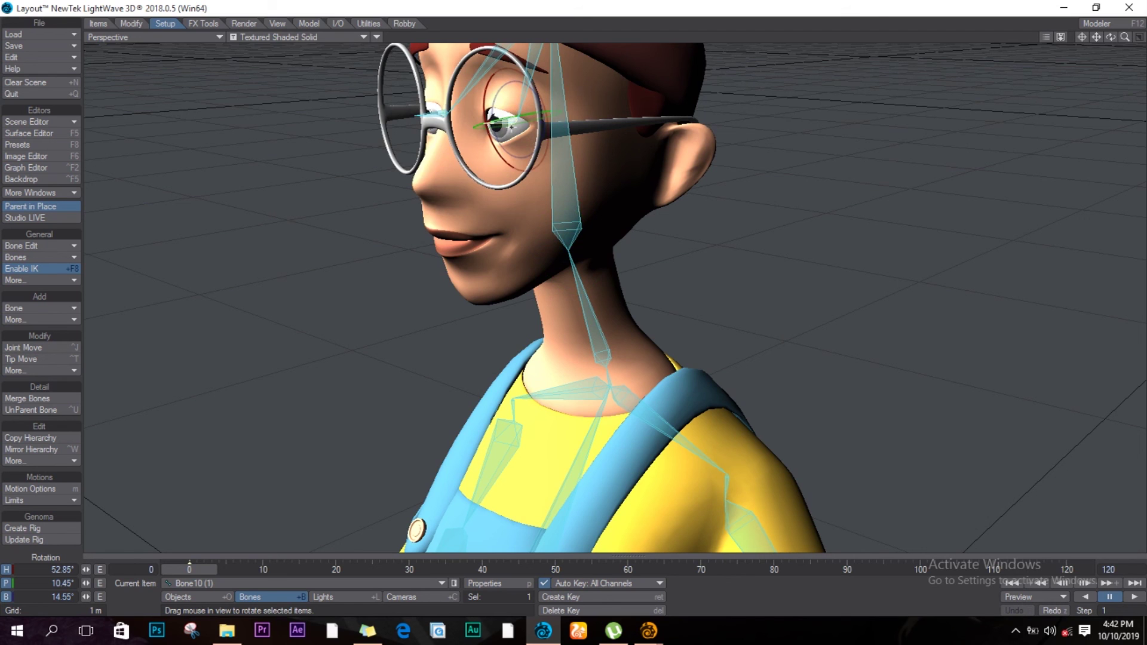
left_click_drag(263, 143, 237, 313)
key("ctrl+z")
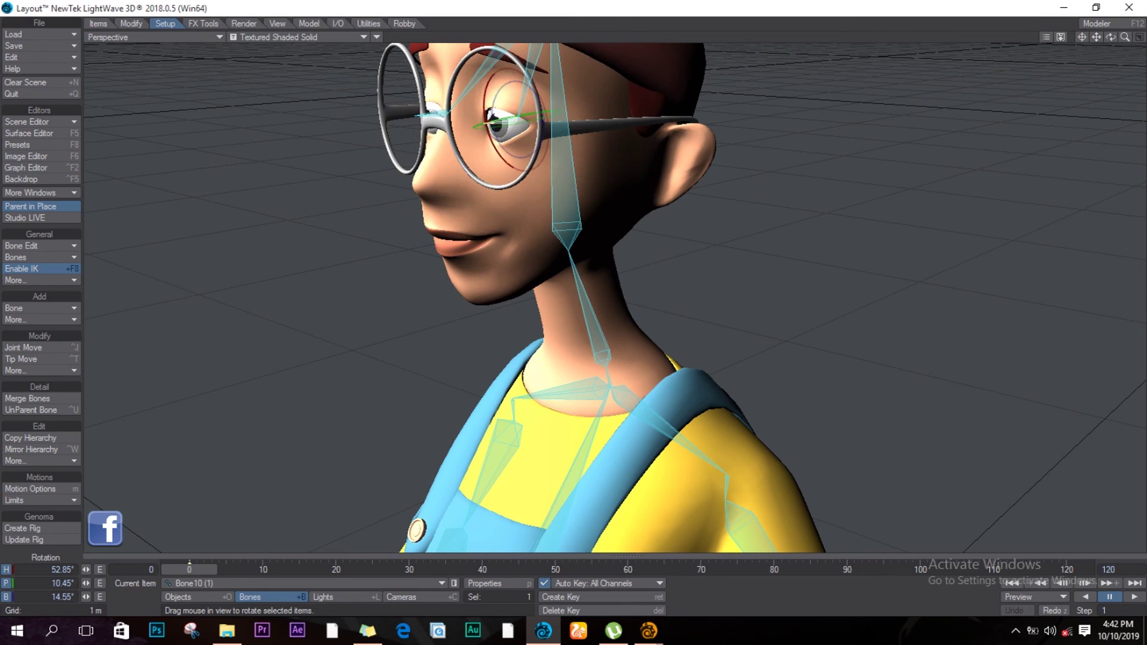
Select the root bone at the hips with the whole character seen from the front.
left_click_drag(618, 257, 440, 320, "ctrl+alt")
left_click_drag(619, 323, 574, 394, "alt")
left_click_drag(1108, 37, 1110, 46)
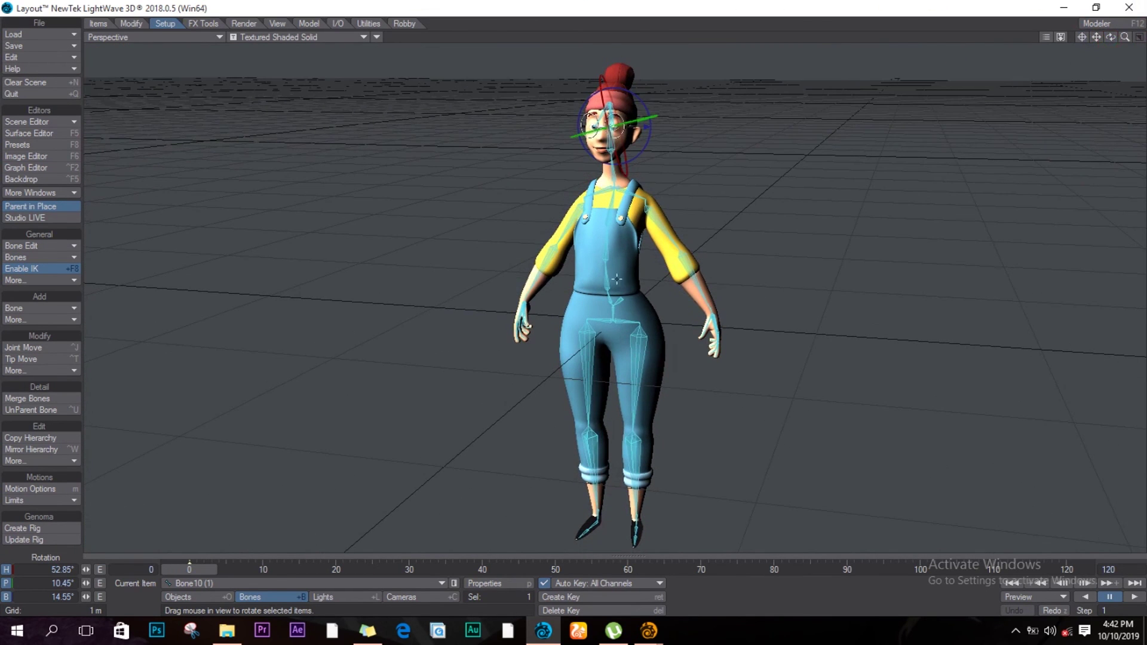
left_click_drag(574, 350, 974, 438, "alt")
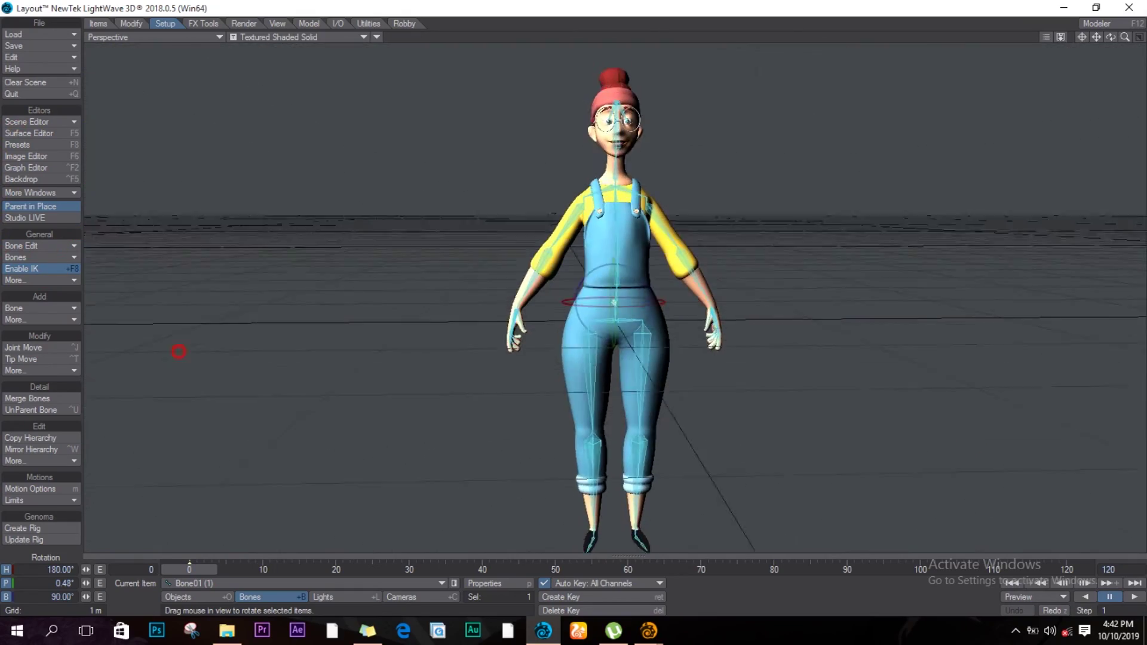